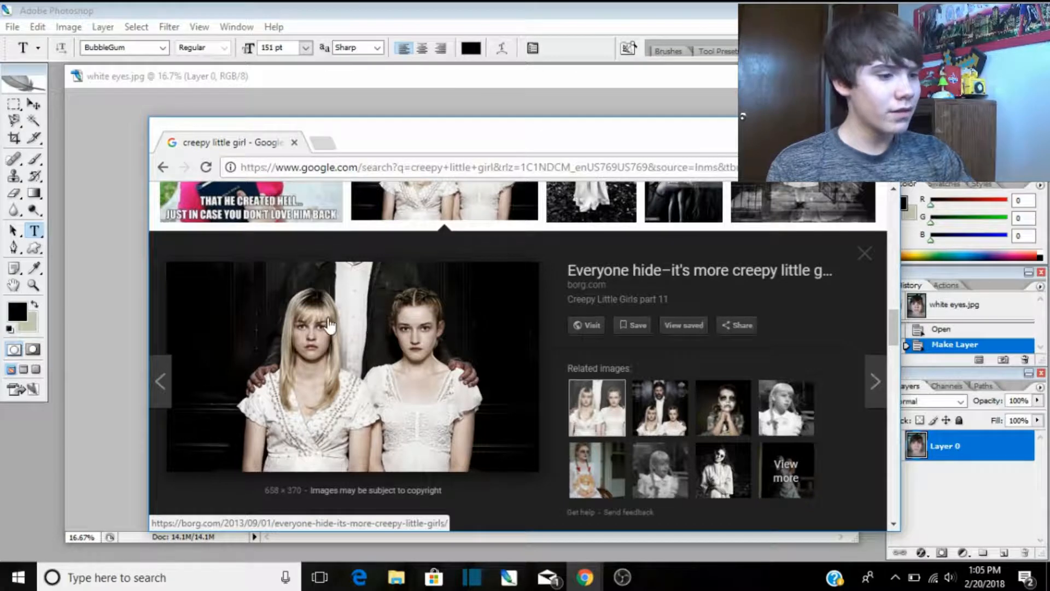
Browse the "creepy little girl" image results for a reference look and switch back to Photoshop.
{"action": "scroll", "coordinate": [328, 361], "scroll_direction": "up", "scroll_amount": 4}
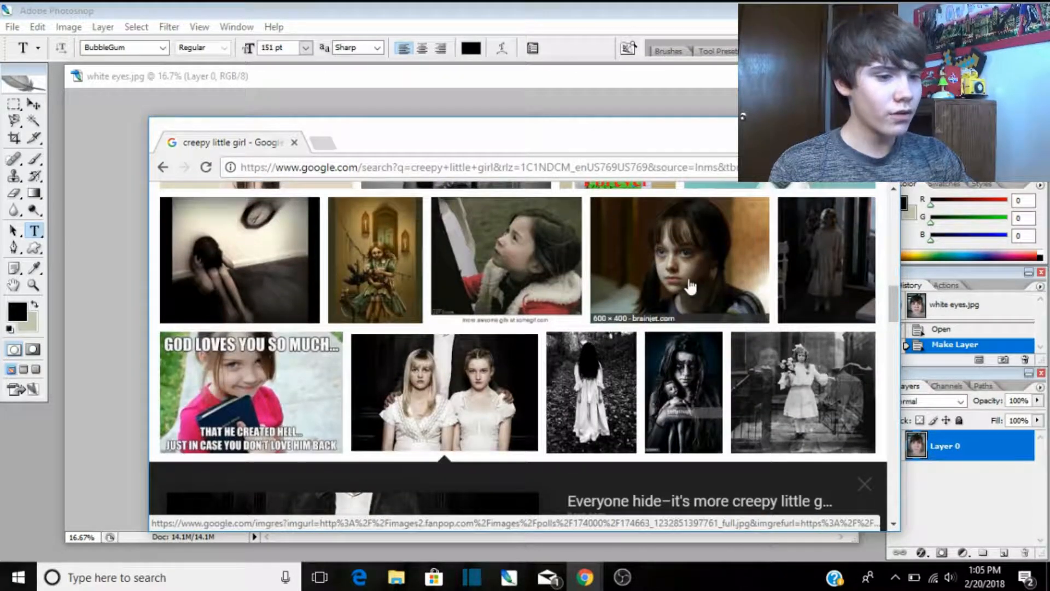
{"action": "scroll", "coordinate": [549, 278], "scroll_direction": "up", "scroll_amount": 3}
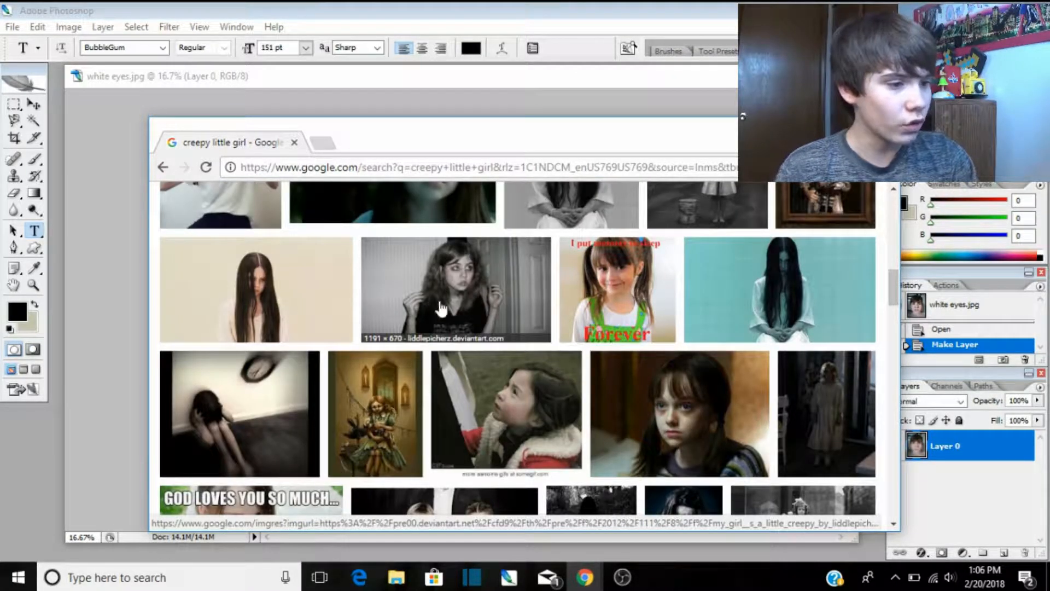
{"action": "scroll", "coordinate": [440, 309], "scroll_direction": "up", "scroll_amount": 2}
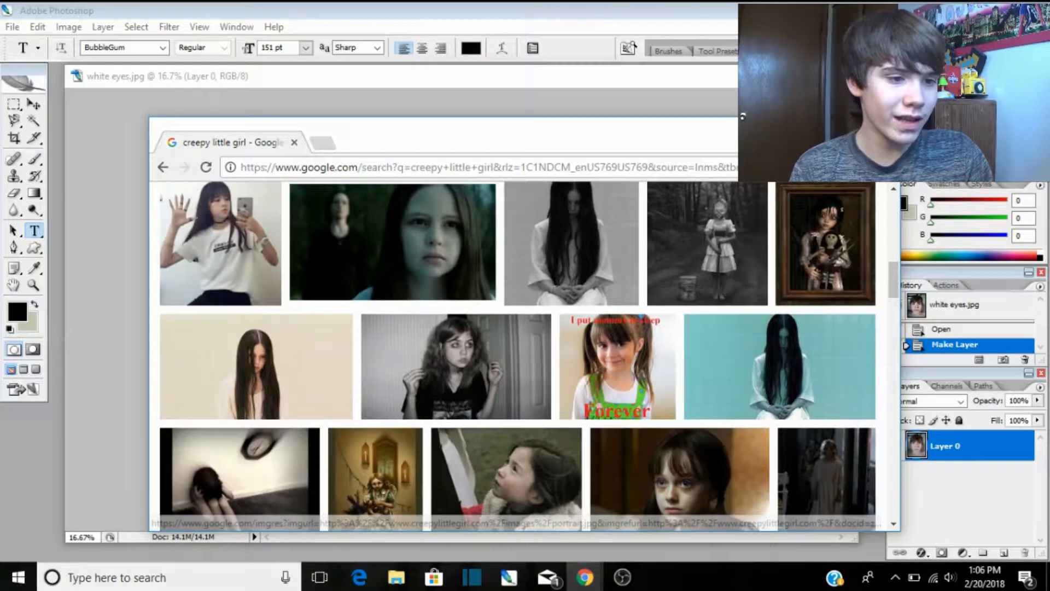
{"action": "left_click", "coordinate": [886, 124]}
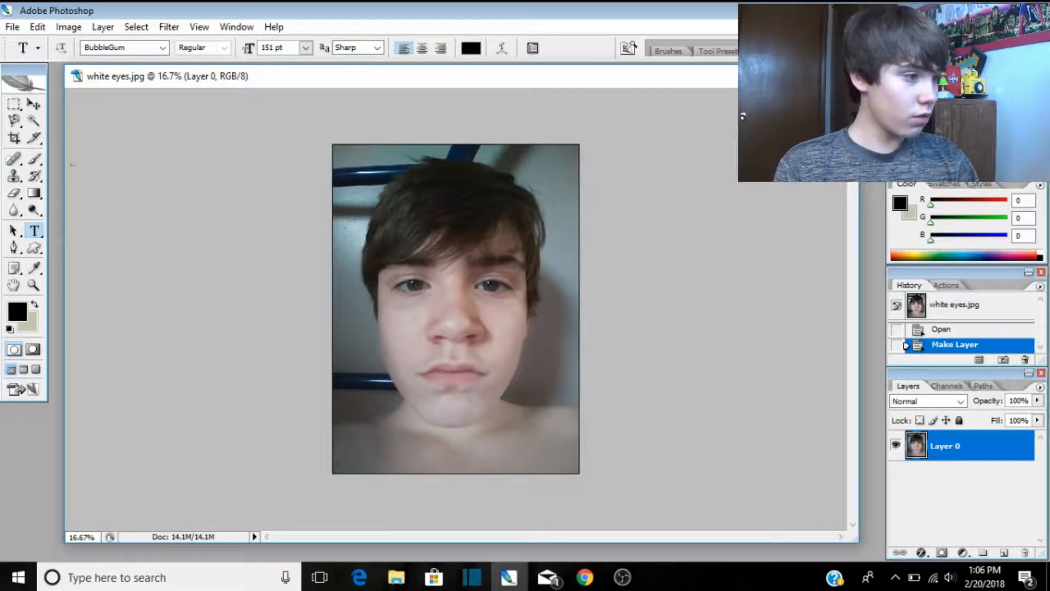
{"action": "key", "text": "v"}
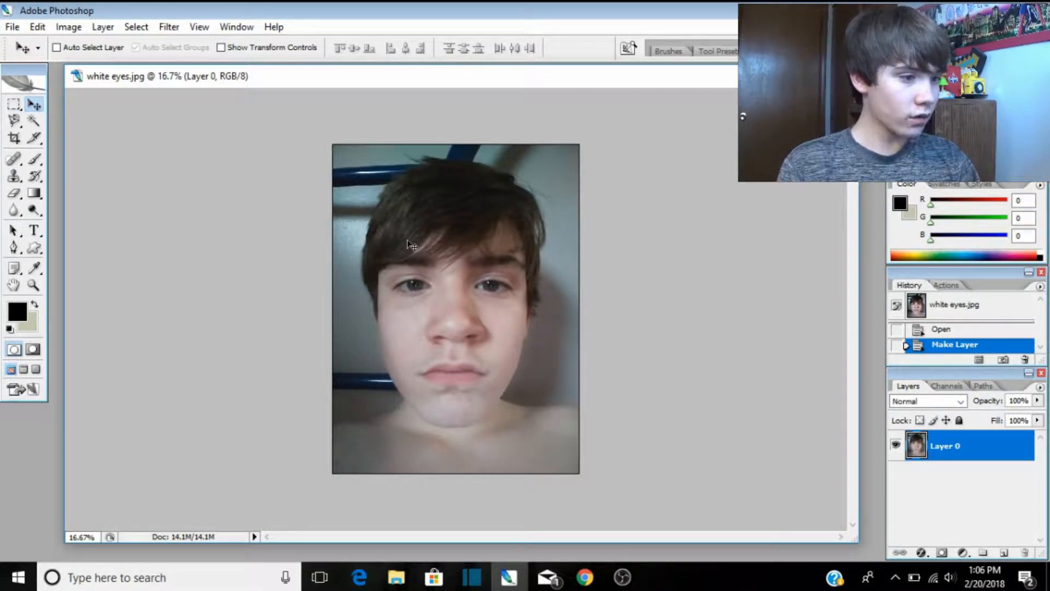
{"action": "left_click_drag", "start_coordinate": [406, 239], "coordinate": [410, 266]}
{"action": "key", "text": "ctrl+z"}
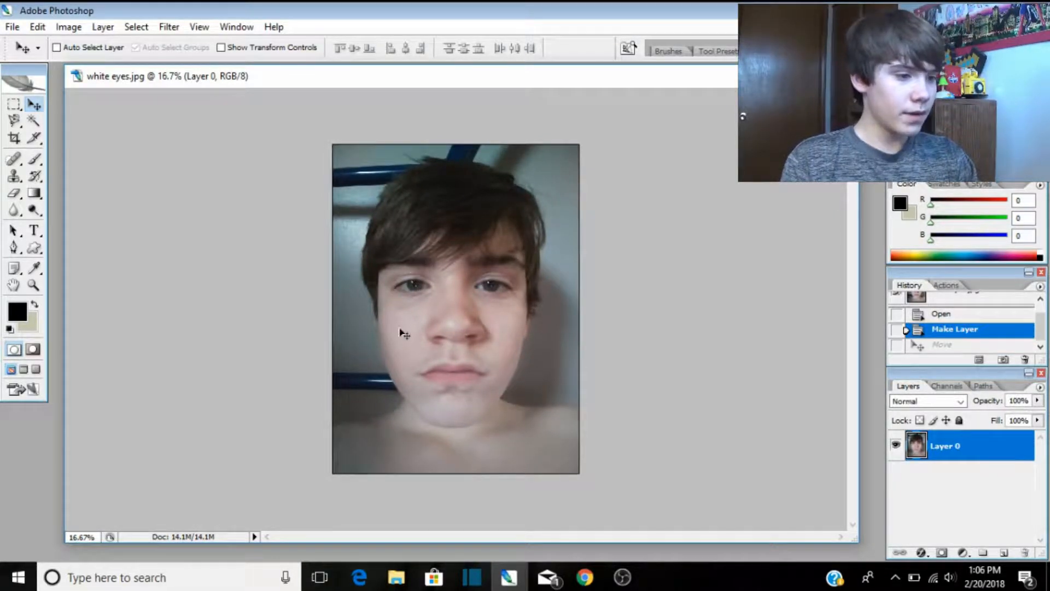
{"action": "left_click_drag", "start_coordinate": [417, 252], "coordinate": [384, 266]}
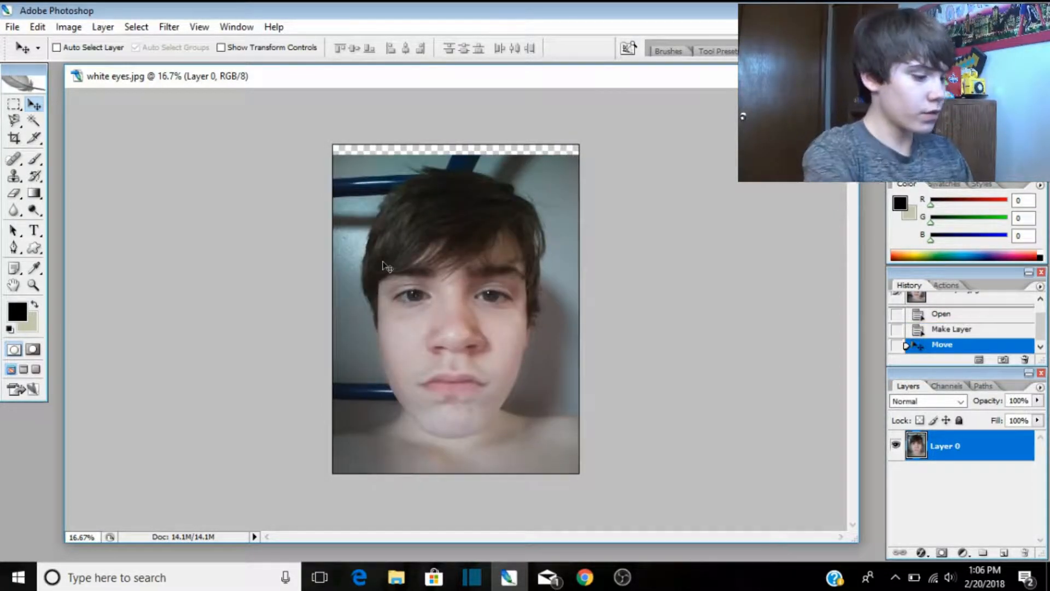
{"action": "key", "text": "ctrl+z"}
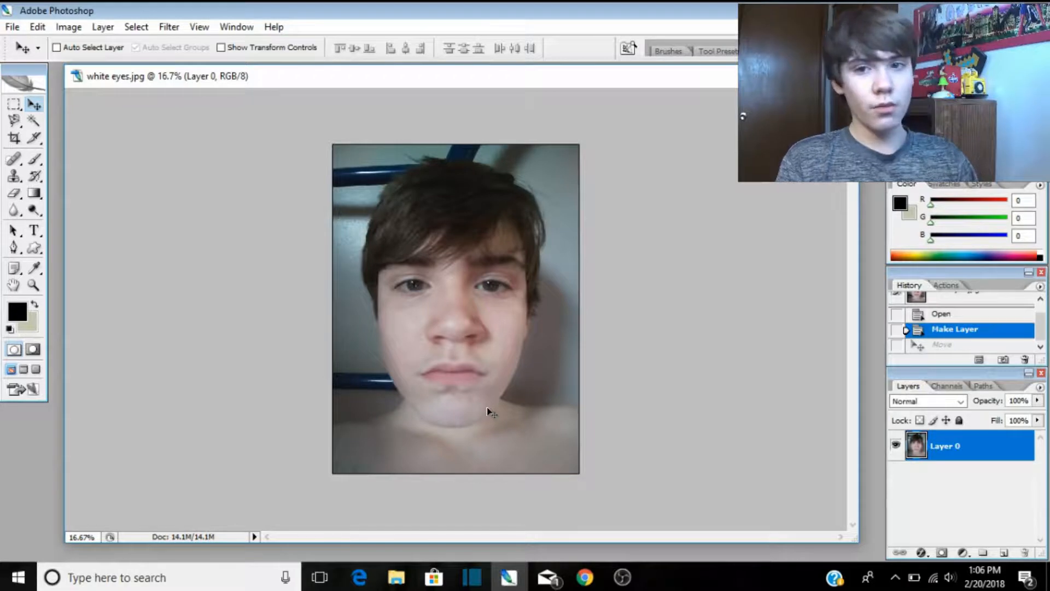
Set the foreground colour to light grey d5d5d5 and the background colour to black 000000.
{"action": "left_click", "coordinate": [12, 309]}
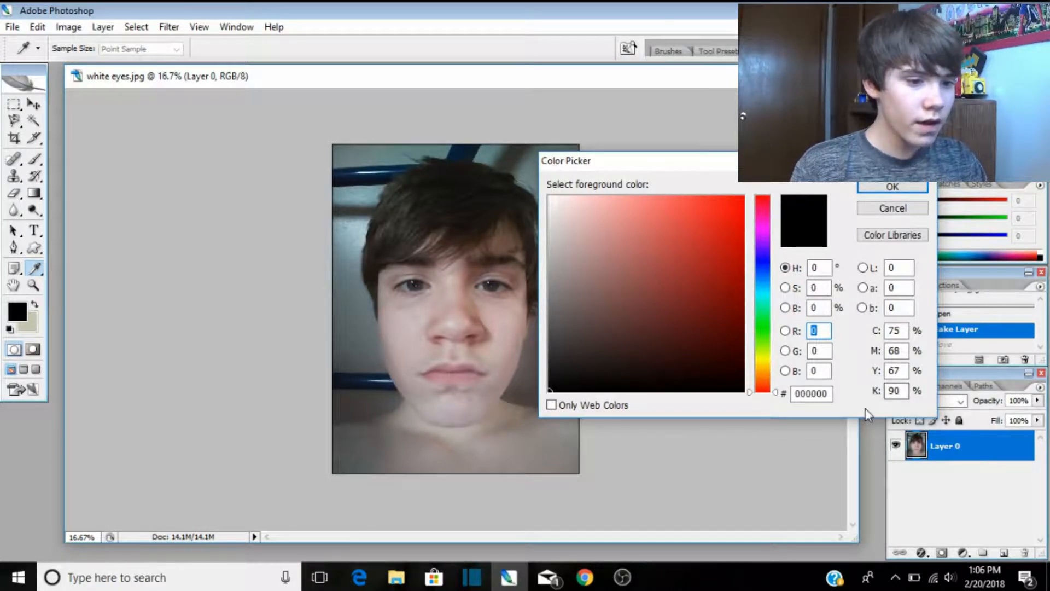
{"action": "left_click_drag", "start_coordinate": [827, 393], "coordinate": [535, 388]}
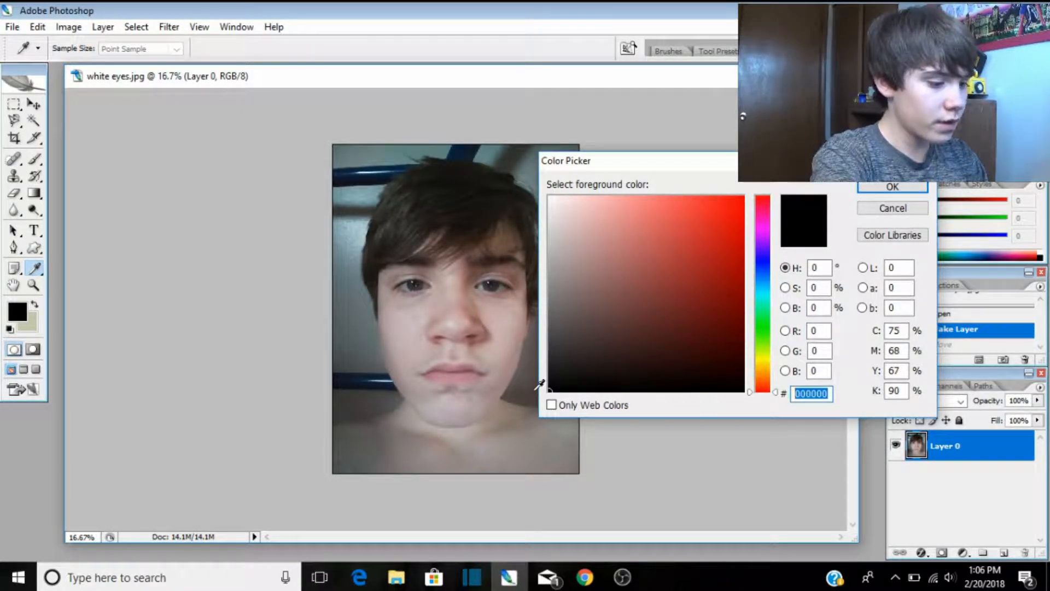
{"action": "type", "text": "d5d5d5"}
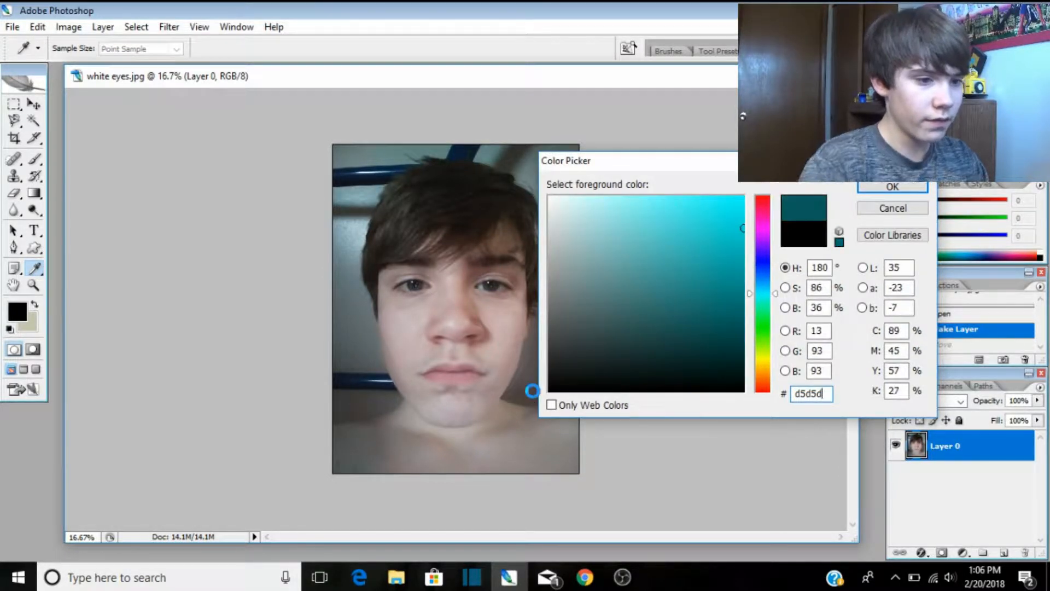
{"action": "left_click", "coordinate": [891, 187]}
{"action": "key", "text": "v"}
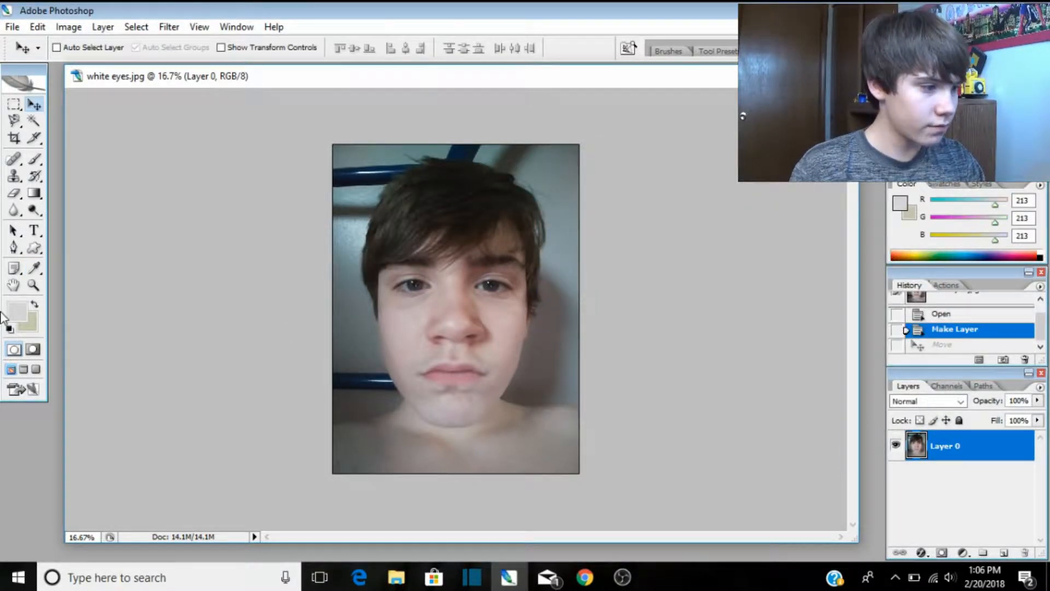
{"action": "left_click", "coordinate": [26, 321]}
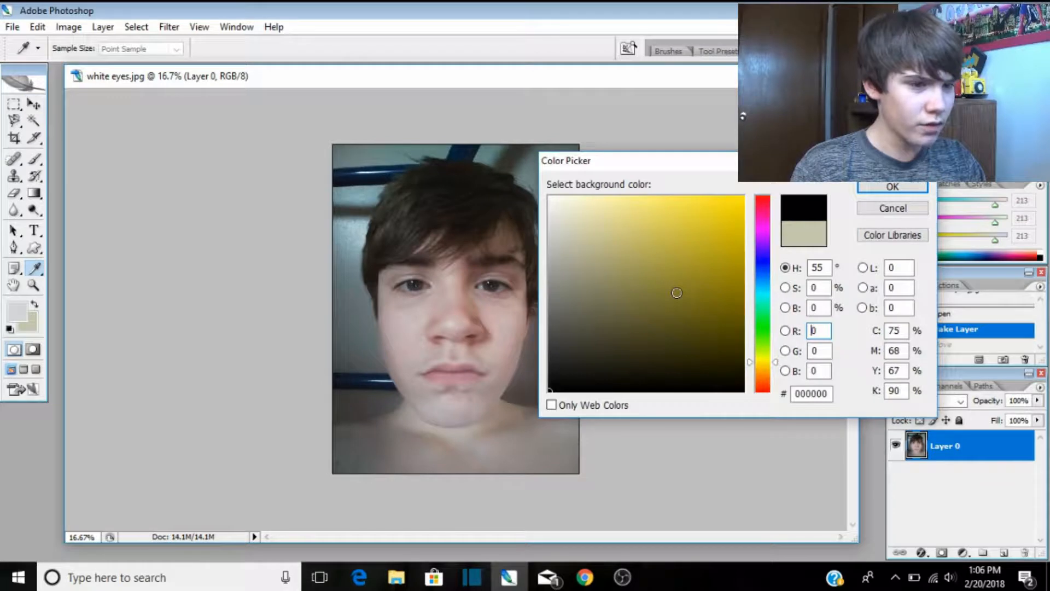
{"action": "left_click", "coordinate": [886, 189]}
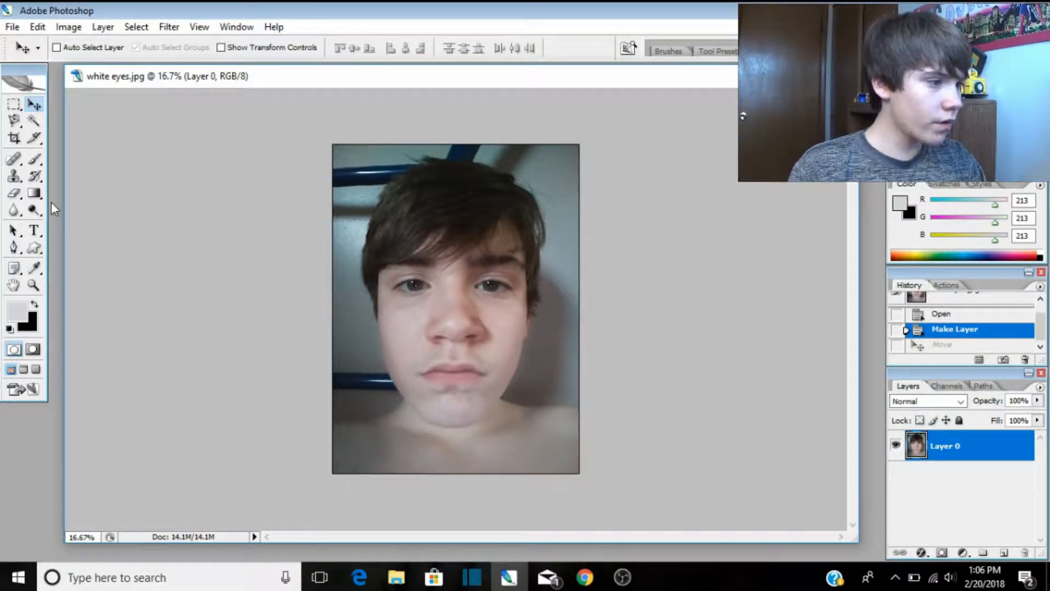
Choose the Brush tool and set its master diameter to 43 px.
{"action": "left_click", "coordinate": [34, 159]}
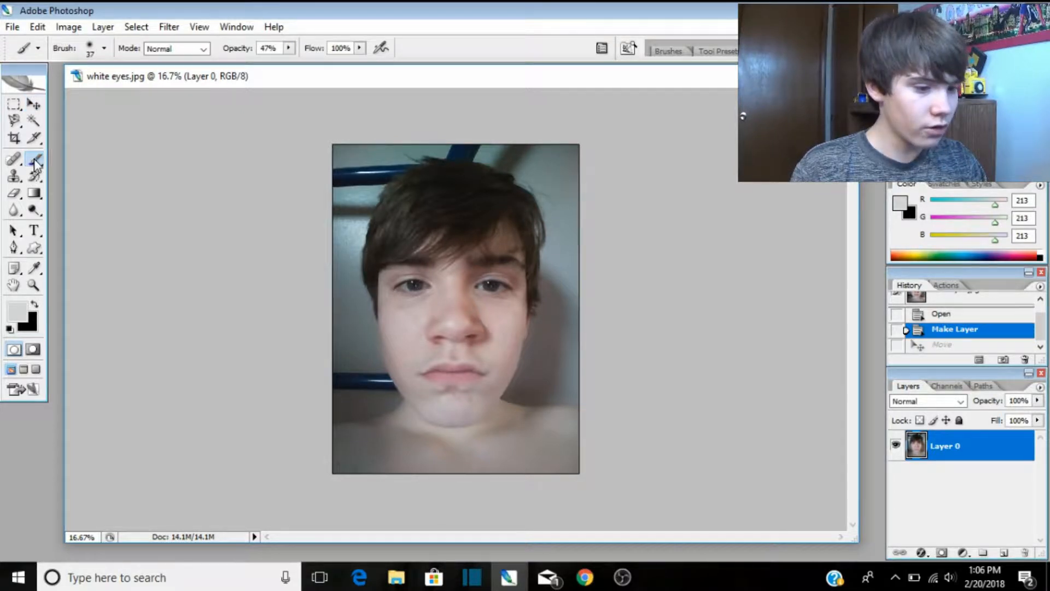
{"action": "left_click", "coordinate": [34, 103]}
{"action": "left_click_drag", "start_coordinate": [34, 160], "coordinate": [82, 163]}
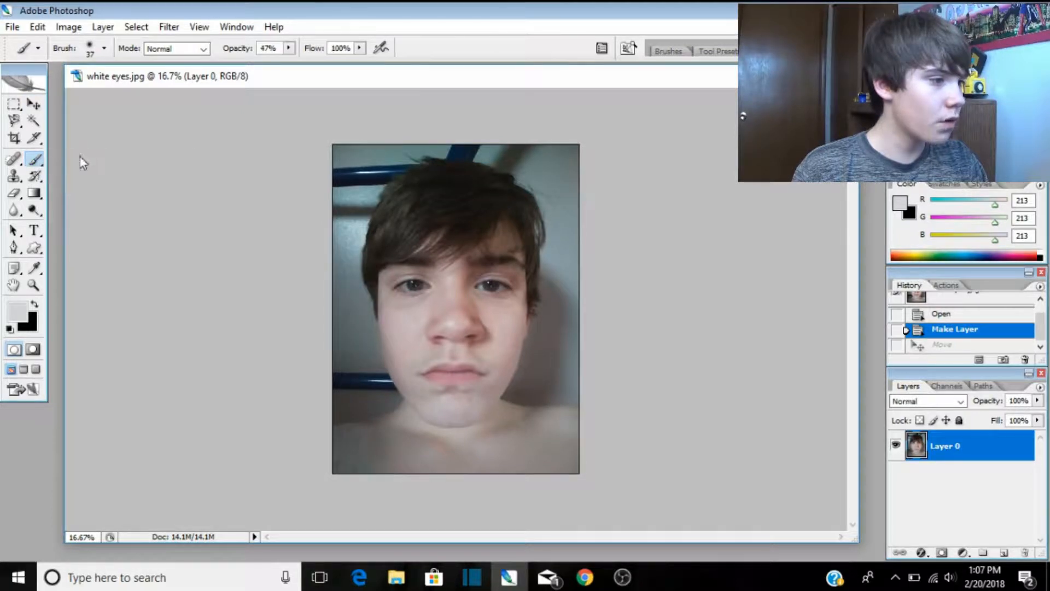
{"action": "left_click", "coordinate": [106, 49]}
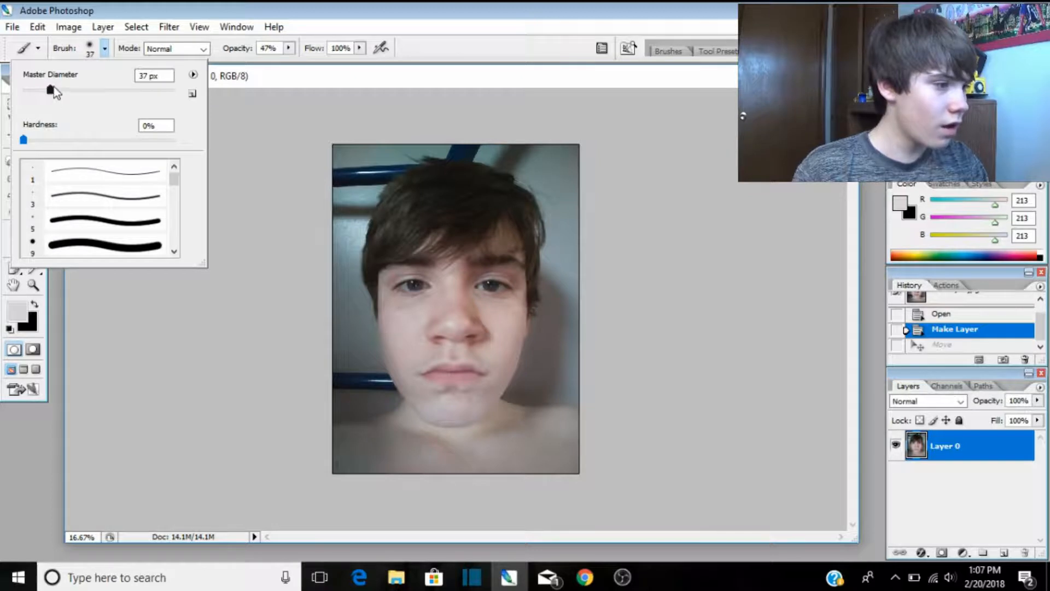
{"action": "left_click_drag", "start_coordinate": [50, 89], "coordinate": [65, 90]}
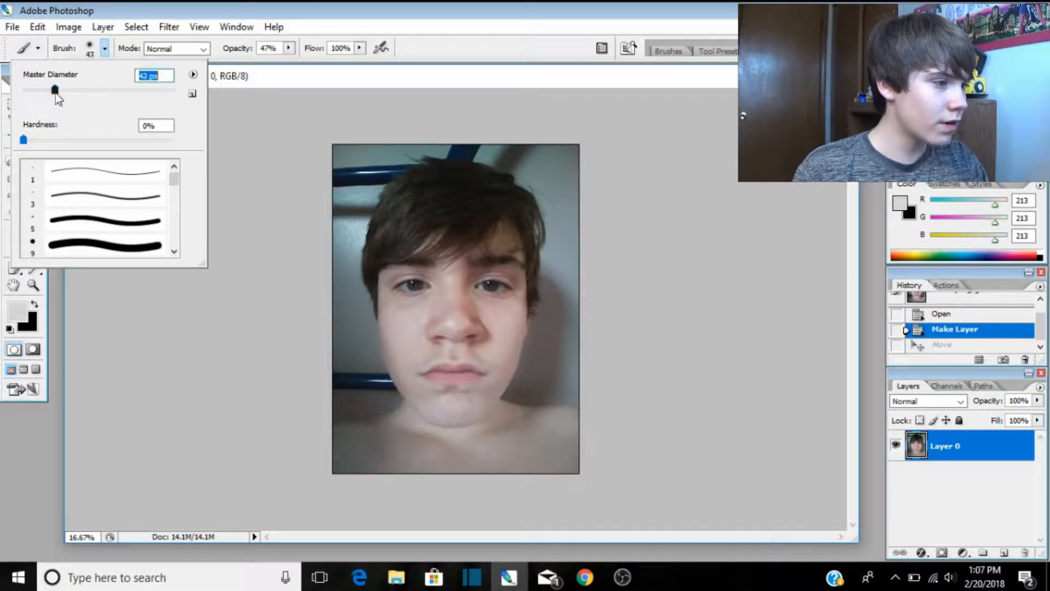
{"action": "left_click", "coordinate": [16, 446]}
Add a new empty layer above the portrait's Layer 0.
{"action": "scroll", "coordinate": [398, 304], "scroll_direction": "up", "scroll_amount": 6}
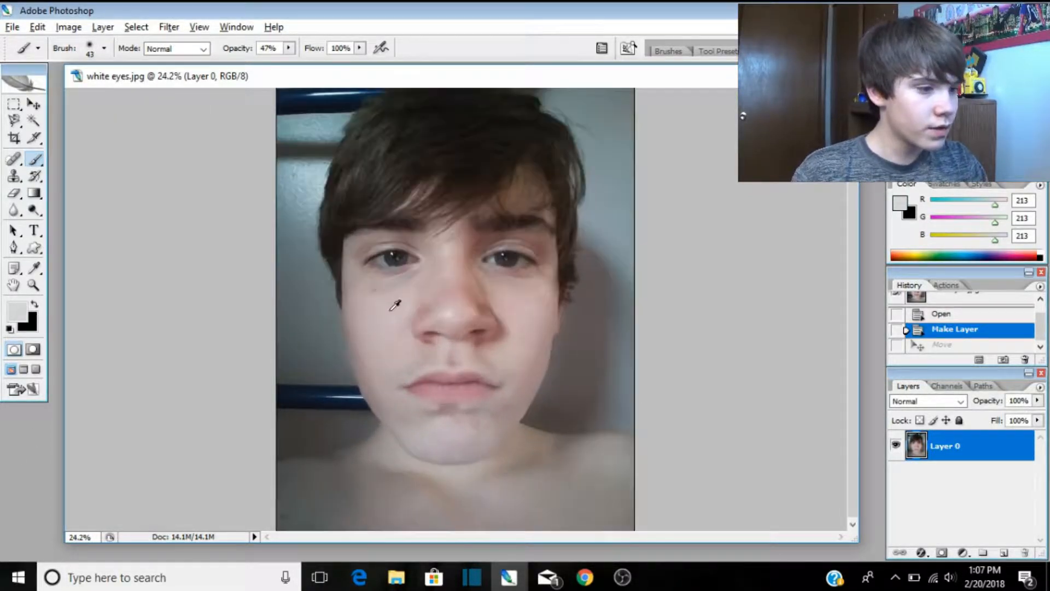
{"action": "scroll", "coordinate": [262, 208], "scroll_direction": "up", "scroll_amount": 2}
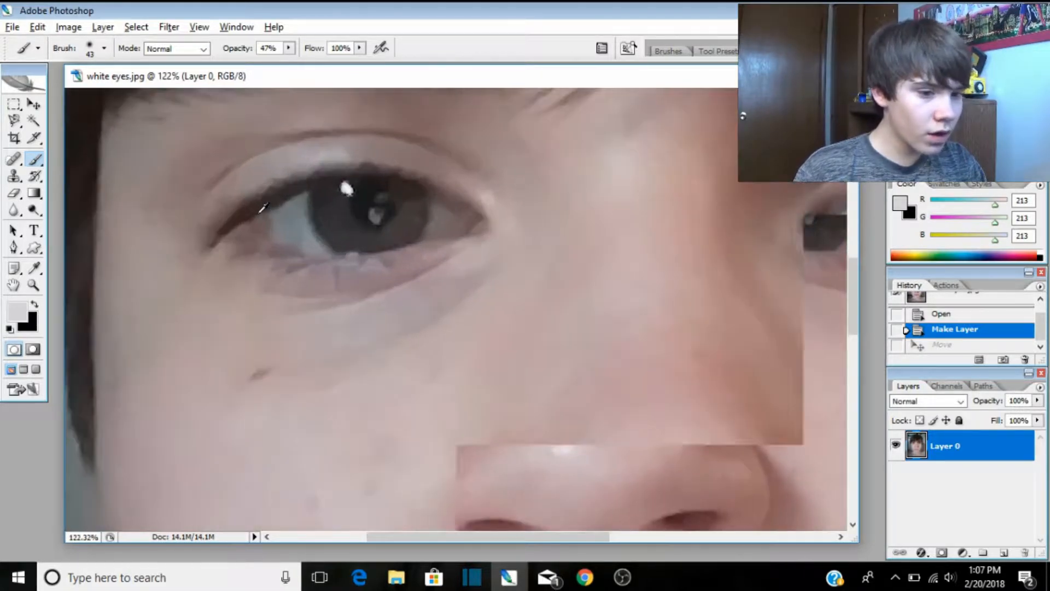
{"action": "scroll", "coordinate": [284, 209], "scroll_direction": "up", "scroll_amount": 2}
{"action": "scroll", "coordinate": [296, 209], "scroll_direction": "up", "scroll_amount": 2}
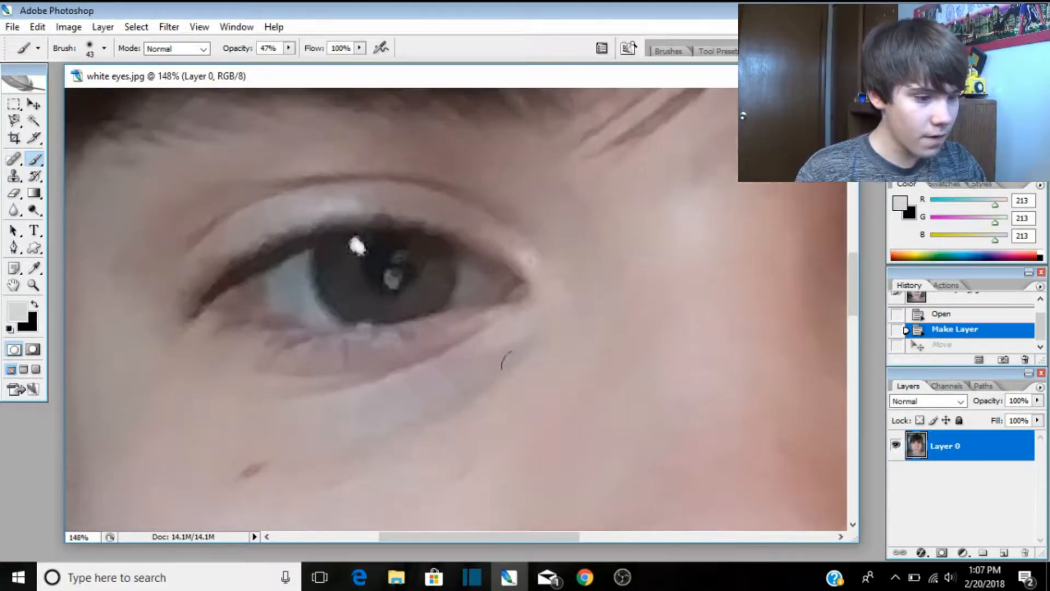
{"action": "right_click", "coordinate": [940, 450]}
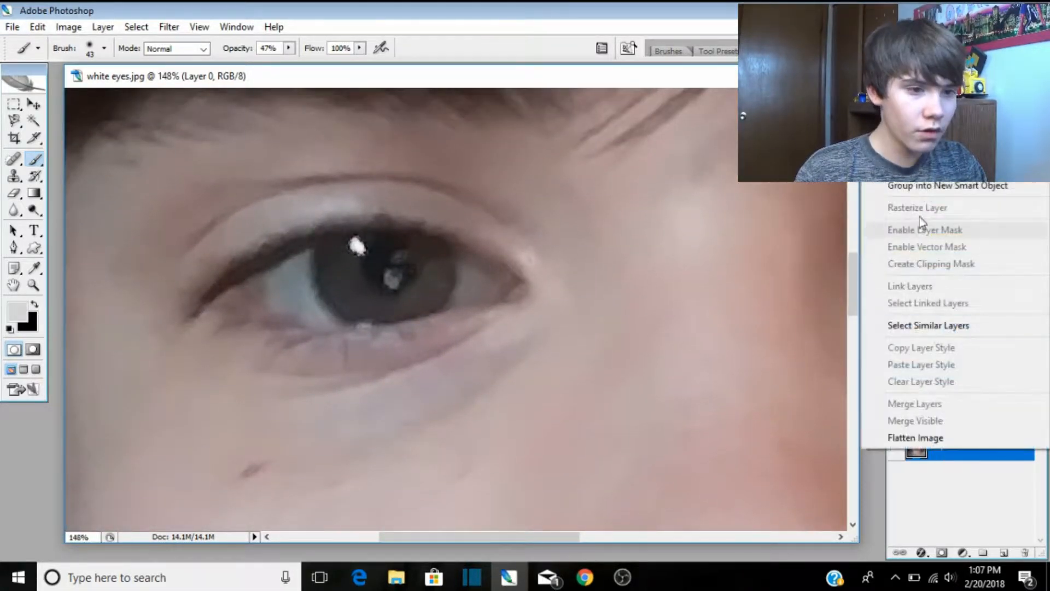
{"action": "left_click", "coordinate": [1003, 555]}
{"action": "left_click", "coordinate": [1003, 554]}
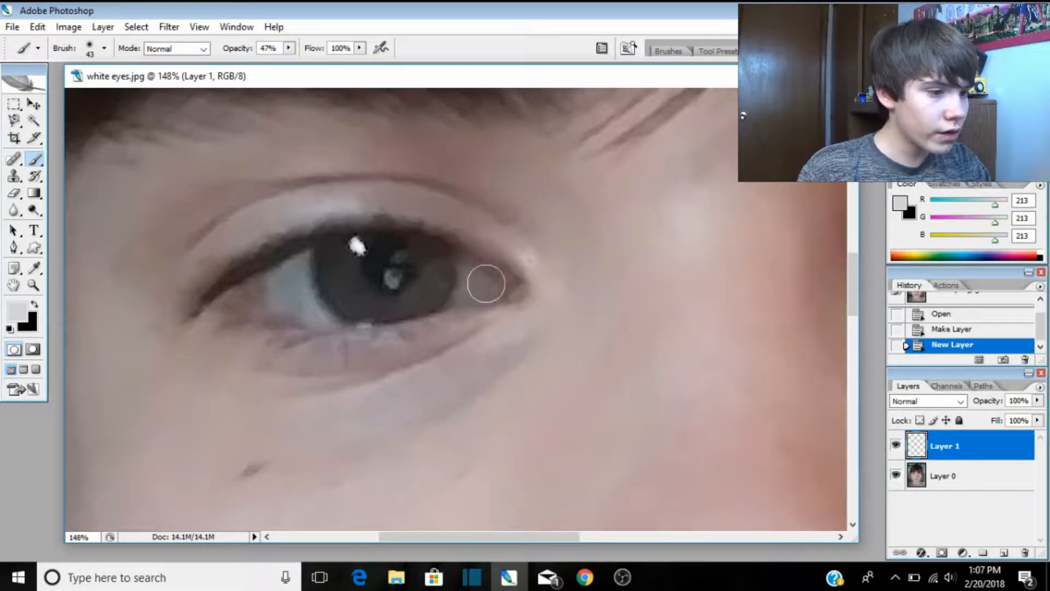
Set the brush opacity to 100% and paint light grey over the whole eye on the photo's left side.
{"action": "left_click_drag", "start_coordinate": [488, 284], "coordinate": [426, 249]}
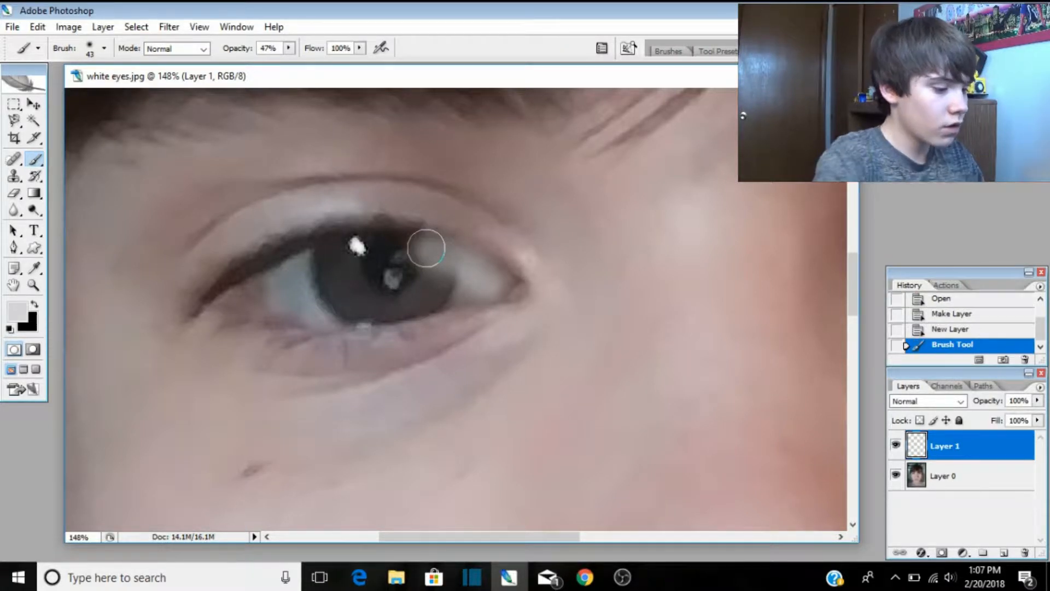
{"action": "key", "text": "ctrl+z"}
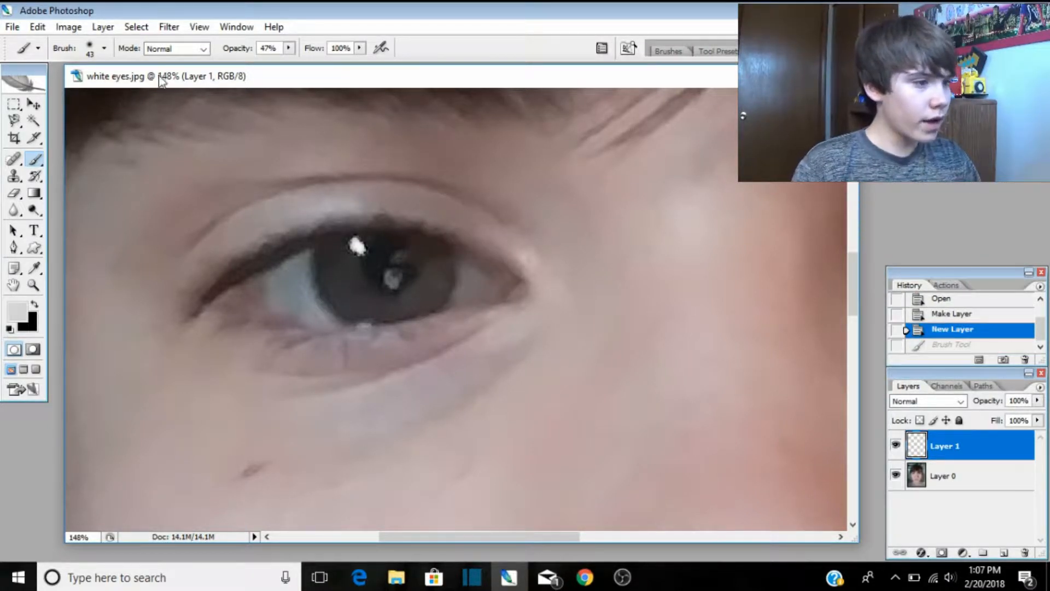
{"action": "left_click_drag", "start_coordinate": [230, 50], "coordinate": [450, 53]}
{"action": "mouse_move", "coordinate": [516, 295]}
{"action": "left_mouse_down"}
{"action": "mouse_move", "coordinate": [434, 248]}
{"action": "mouse_move", "coordinate": [371, 234]}
{"action": "mouse_move", "coordinate": [287, 261]}
{"action": "mouse_move", "coordinate": [275, 280]}
{"action": "mouse_move", "coordinate": [280, 304]}
{"action": "mouse_move", "coordinate": [380, 314]}
{"action": "mouse_move", "coordinate": [497, 289]}
{"action": "mouse_move", "coordinate": [380, 273]}
{"action": "mouse_move", "coordinate": [313, 283]}
{"action": "mouse_move", "coordinate": [431, 294]}
{"action": "mouse_move", "coordinate": [307, 287]}
{"action": "mouse_move", "coordinate": [347, 270]}
{"action": "mouse_move", "coordinate": [451, 271]}
{"action": "mouse_move", "coordinate": [328, 260]}
{"action": "mouse_move", "coordinate": [372, 268]}
{"action": "mouse_move", "coordinate": [391, 293]}
{"action": "mouse_move", "coordinate": [346, 277]}
{"action": "mouse_move", "coordinate": [411, 273]}
{"action": "mouse_move", "coordinate": [451, 286]}
{"action": "mouse_move", "coordinate": [307, 295]}
{"action": "mouse_move", "coordinate": [295, 278]}
{"action": "mouse_move", "coordinate": [340, 254]}
{"action": "mouse_move", "coordinate": [440, 279]}
{"action": "mouse_move", "coordinate": [346, 294]}
{"action": "mouse_move", "coordinate": [266, 269]}
{"action": "mouse_move", "coordinate": [211, 300]}
{"action": "mouse_move", "coordinate": [346, 314]}
{"action": "mouse_move", "coordinate": [486, 278]}
{"action": "mouse_move", "coordinate": [386, 235]}
{"action": "mouse_move", "coordinate": [330, 239]}
{"action": "mouse_move", "coordinate": [241, 269]}
{"action": "mouse_move", "coordinate": [216, 291]}
{"action": "mouse_move", "coordinate": [242, 274]}
{"action": "left_mouse_up"}
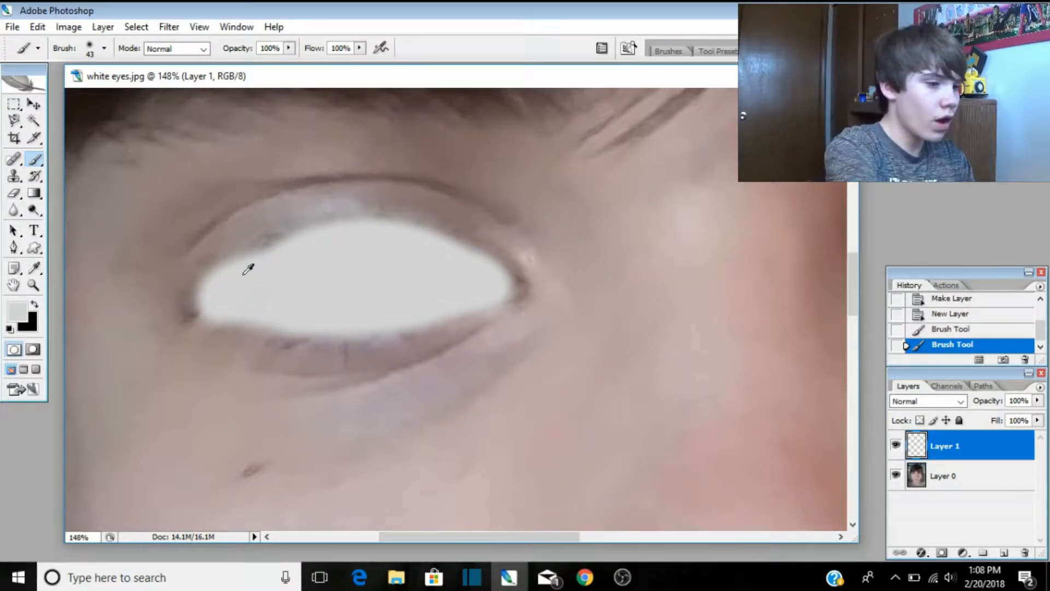
{"action": "key", "text": "ctrl+z"}
{"action": "key", "text": "ctrl+z"}
Paint light grey over the whole eye on the photo's right side, from corner to corner.
{"action": "scroll", "coordinate": [454, 328], "scroll_direction": "down", "scroll_amount": 3}
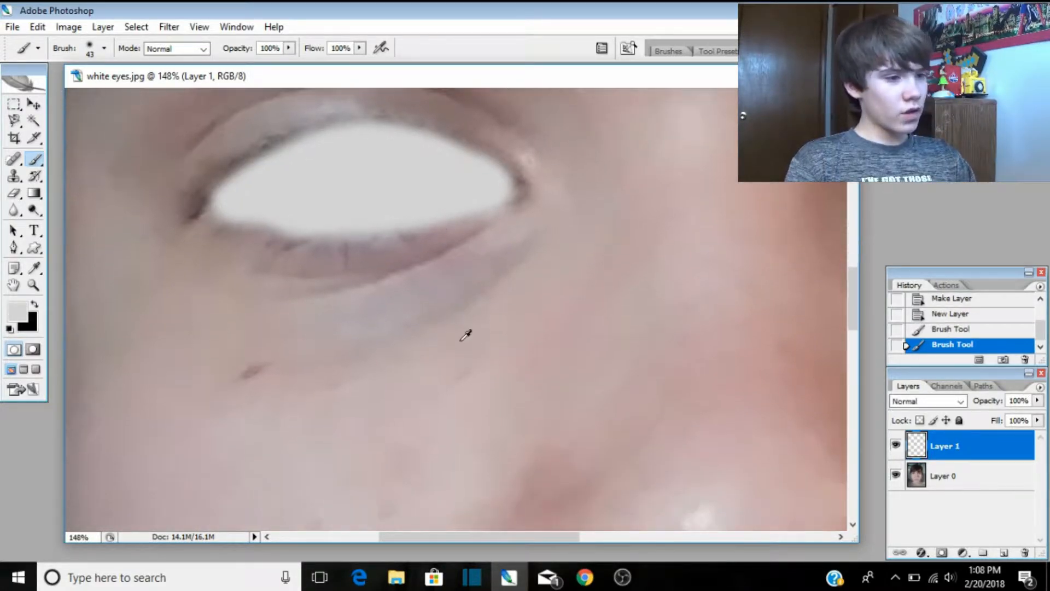
{"action": "scroll", "coordinate": [465, 335], "scroll_direction": "down", "scroll_amount": 10}
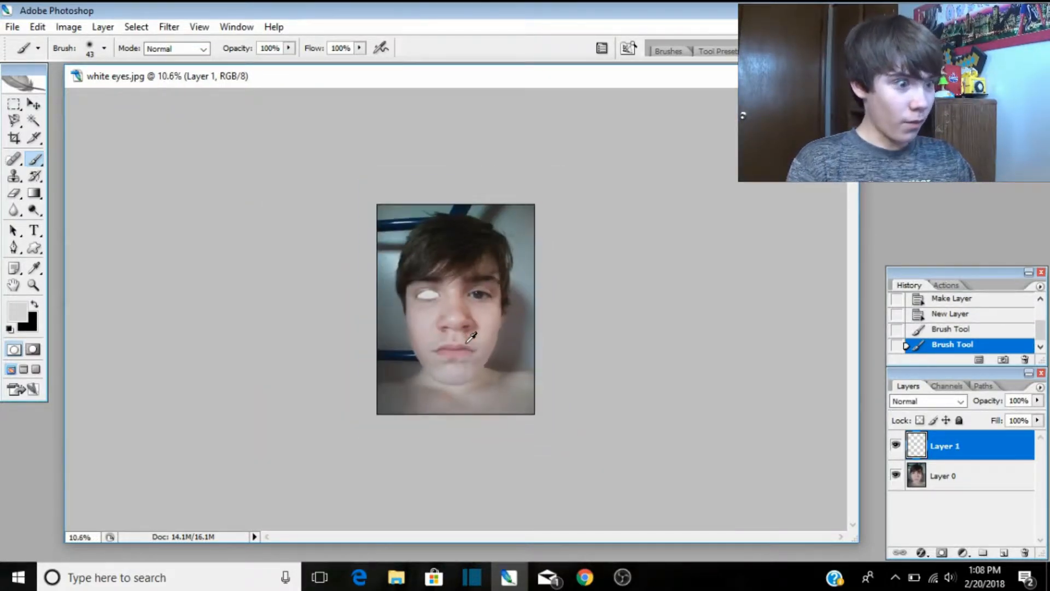
{"action": "scroll", "coordinate": [486, 305], "scroll_direction": "up", "scroll_amount": 10}
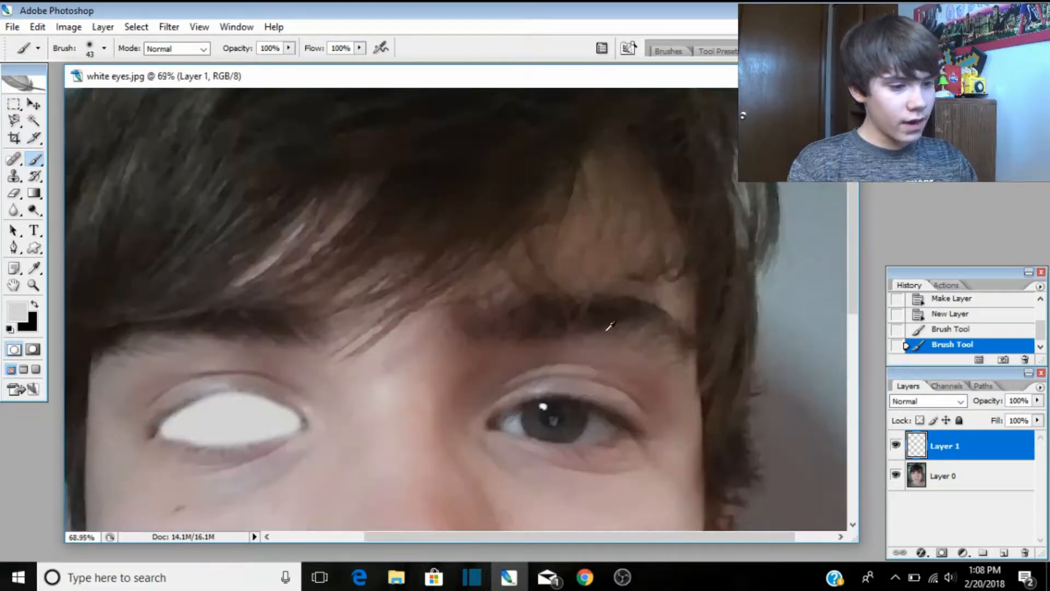
{"action": "scroll", "coordinate": [616, 368], "scroll_direction": "up", "scroll_amount": 5}
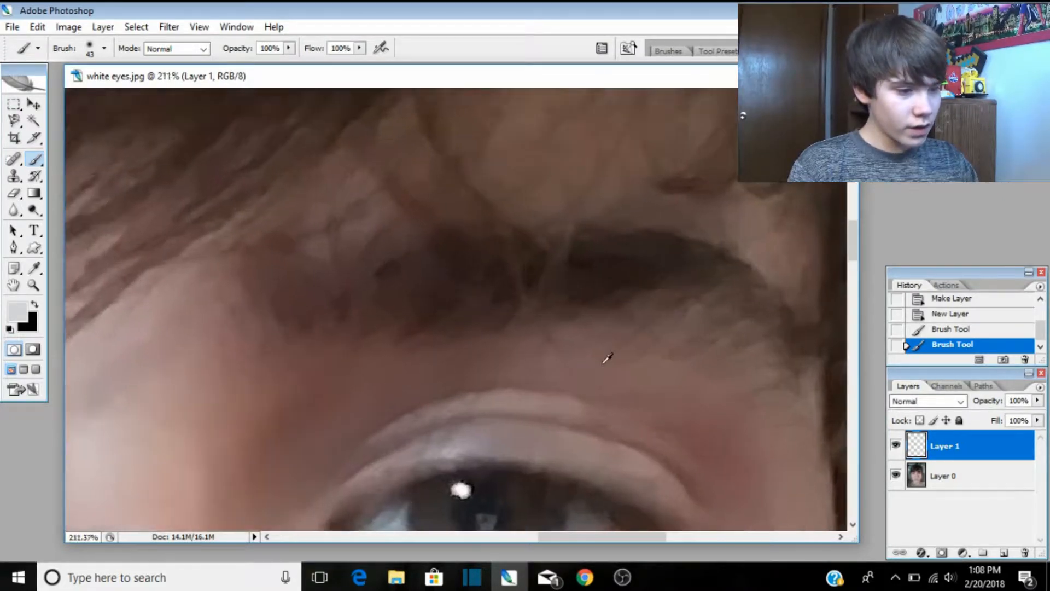
{"action": "scroll", "coordinate": [590, 368], "scroll_direction": "down", "scroll_amount": 4}
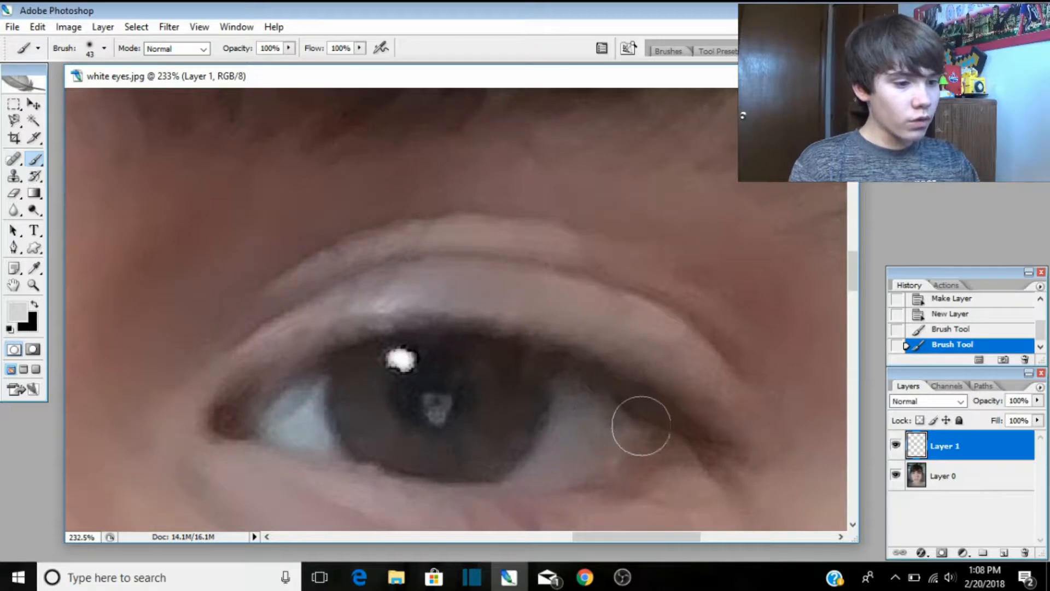
{"action": "left_click", "coordinate": [651, 430]}
{"action": "mouse_move", "coordinate": [651, 430]}
{"action": "left_mouse_down"}
{"action": "mouse_move", "coordinate": [576, 383]}
{"action": "mouse_move", "coordinate": [411, 362]}
{"action": "mouse_move", "coordinate": [306, 375]}
{"action": "mouse_move", "coordinate": [252, 421]}
{"action": "mouse_move", "coordinate": [490, 466]}
{"action": "mouse_move", "coordinate": [591, 461]}
{"action": "mouse_move", "coordinate": [641, 444]}
{"action": "mouse_move", "coordinate": [550, 416]}
{"action": "mouse_move", "coordinate": [324, 403]}
{"action": "mouse_move", "coordinate": [573, 442]}
{"action": "mouse_move", "coordinate": [412, 411]}
{"action": "mouse_move", "coordinate": [482, 404]}
{"action": "mouse_move", "coordinate": [330, 422]}
{"action": "mouse_move", "coordinate": [288, 418]}
{"action": "mouse_move", "coordinate": [263, 397]}
{"action": "mouse_move", "coordinate": [238, 424]}
{"action": "left_mouse_up"}
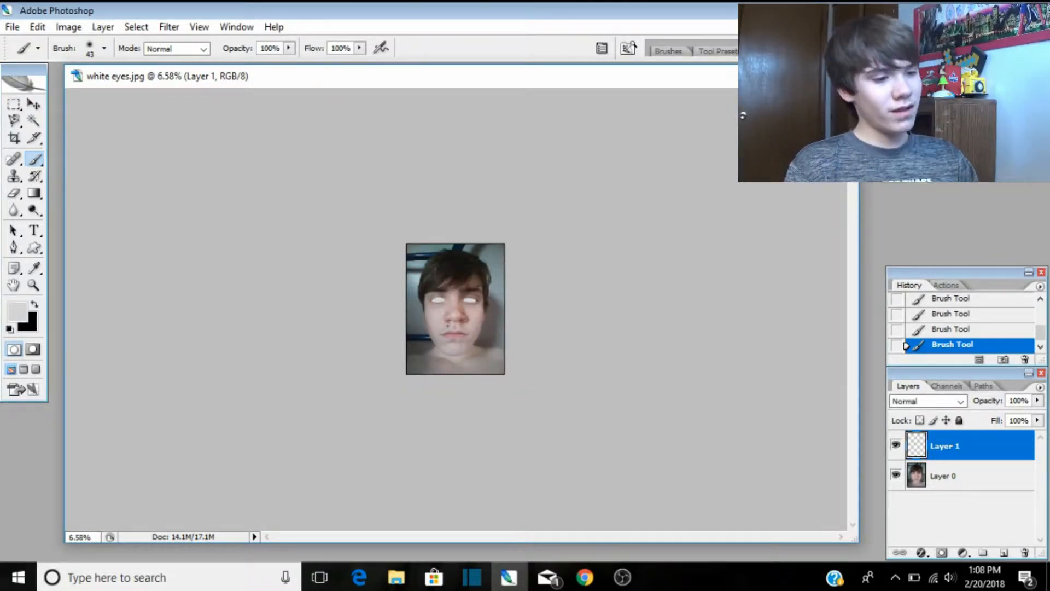
{"action": "scroll", "coordinate": [440, 302], "scroll_direction": "up", "scroll_amount": 3}
{"action": "scroll", "coordinate": [444, 297], "scroll_direction": "up", "scroll_amount": 6}
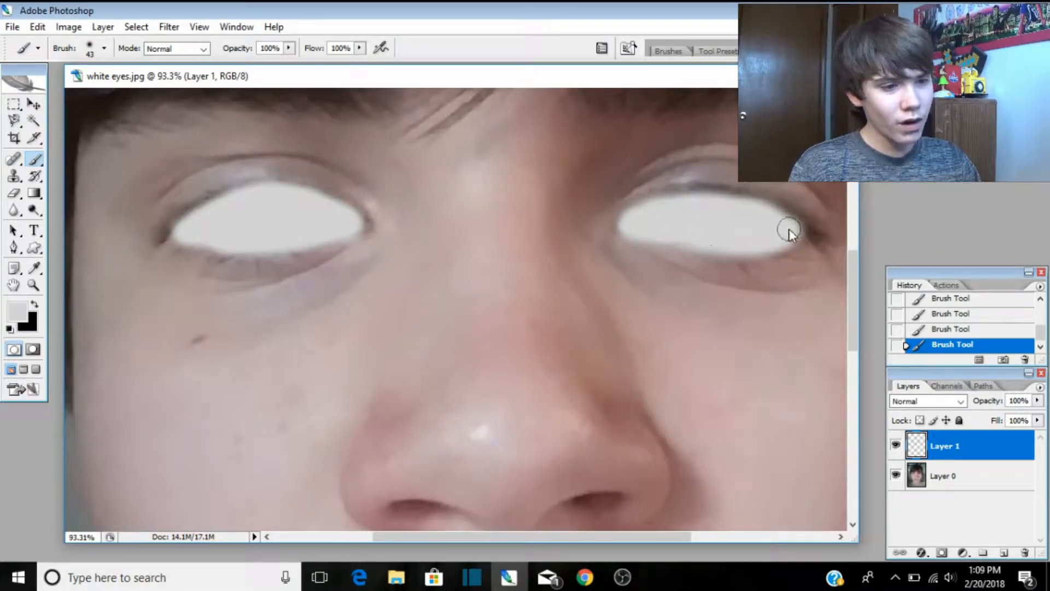
{"action": "scroll", "coordinate": [626, 179], "scroll_direction": "up", "scroll_amount": 1}
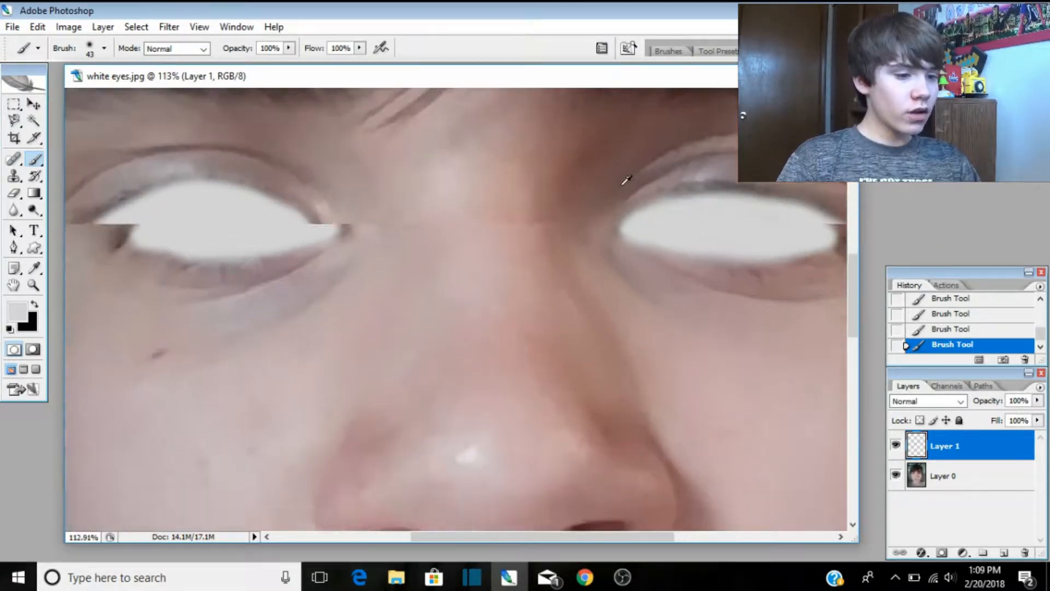
{"action": "scroll", "coordinate": [625, 181], "scroll_direction": "down", "scroll_amount": 1}
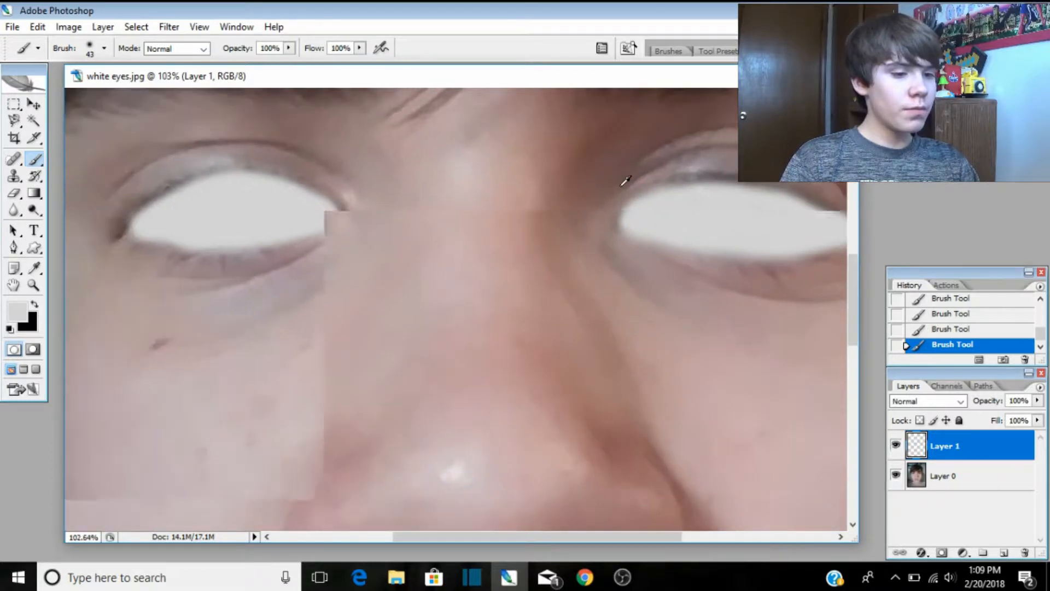
Add a layer mask to Layer 1 and swap the colours so black is the foreground colour.
{"action": "left_click_drag", "start_coordinate": [854, 277], "coordinate": [854, 264]}
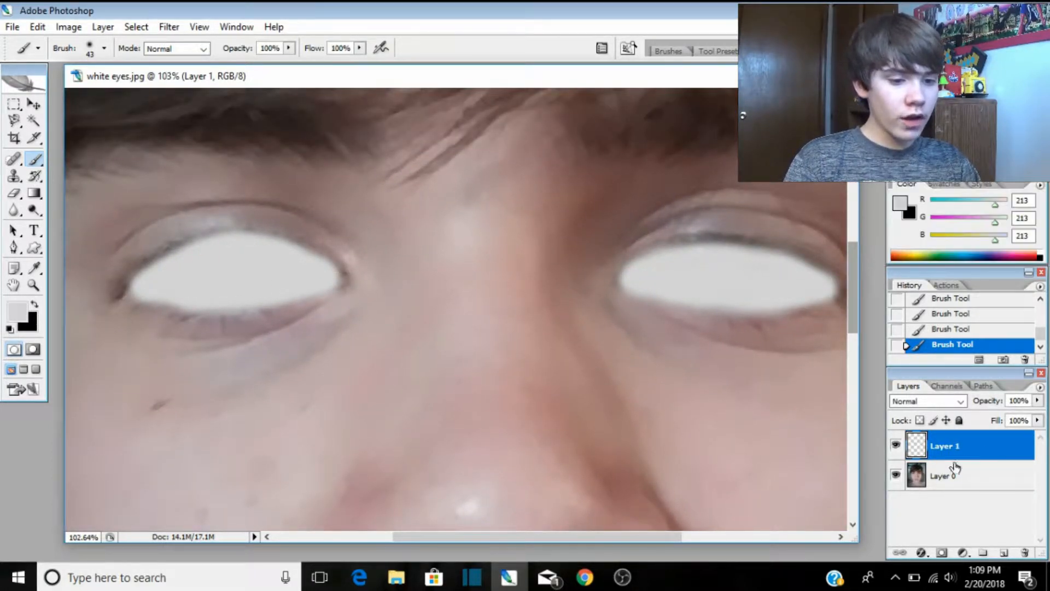
{"action": "left_click", "coordinate": [941, 553]}
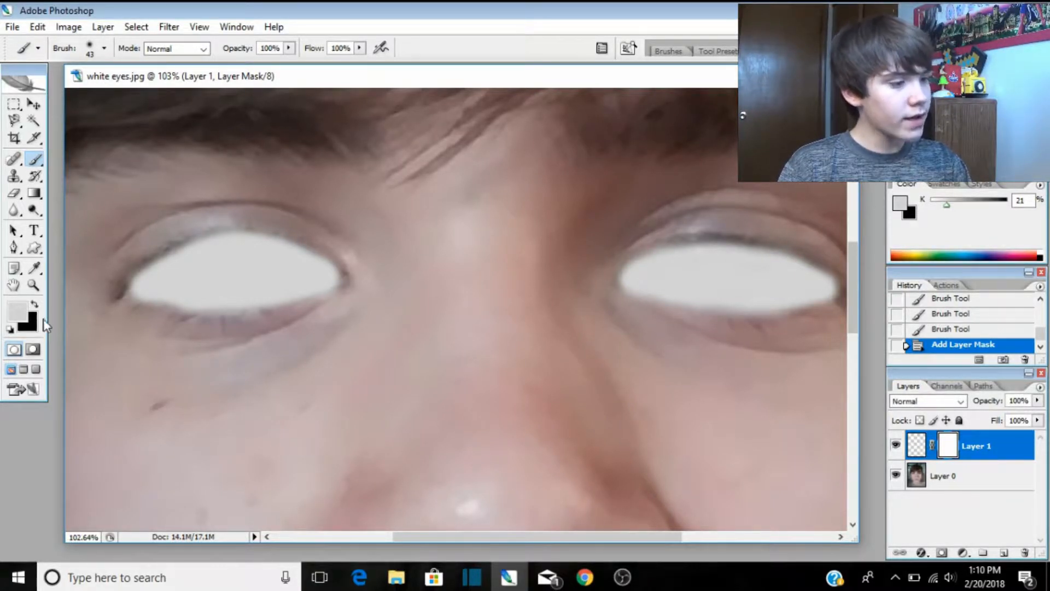
{"action": "left_click", "coordinate": [35, 304]}
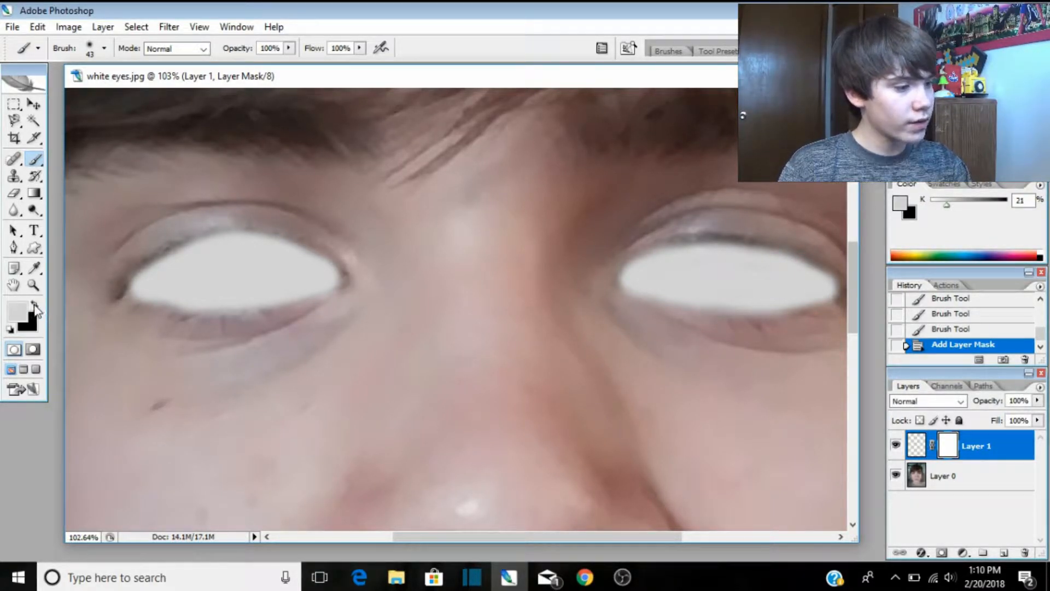
{"action": "left_click", "coordinate": [34, 306]}
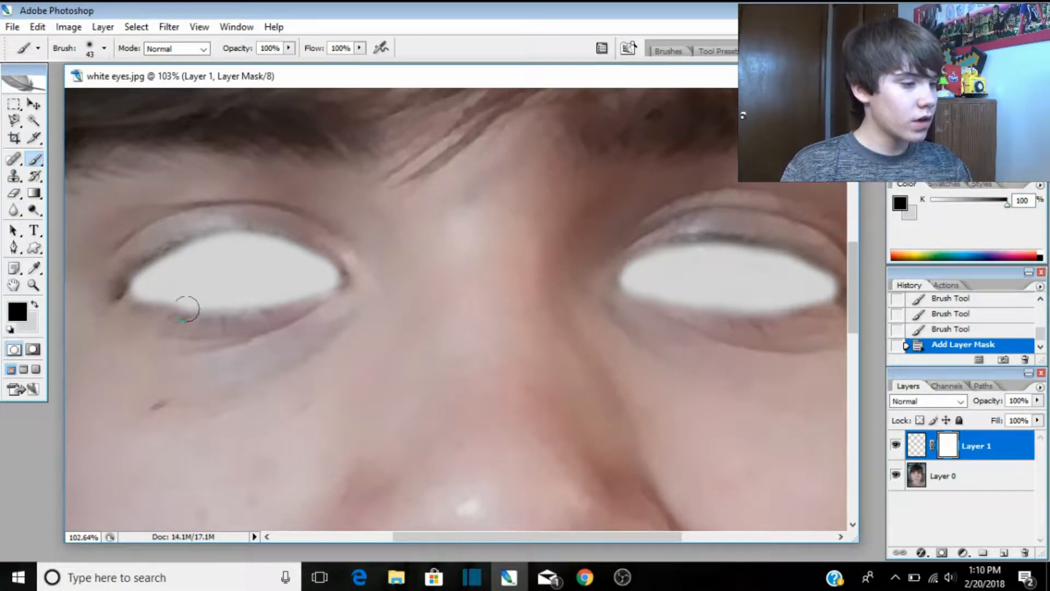
Set the brush's master diameter to 47 px and its opacity to 35%.
{"action": "scroll", "coordinate": [122, 274], "scroll_direction": "up", "scroll_amount": 1}
{"action": "scroll", "coordinate": [92, 284], "scroll_direction": "up", "scroll_amount": 1}
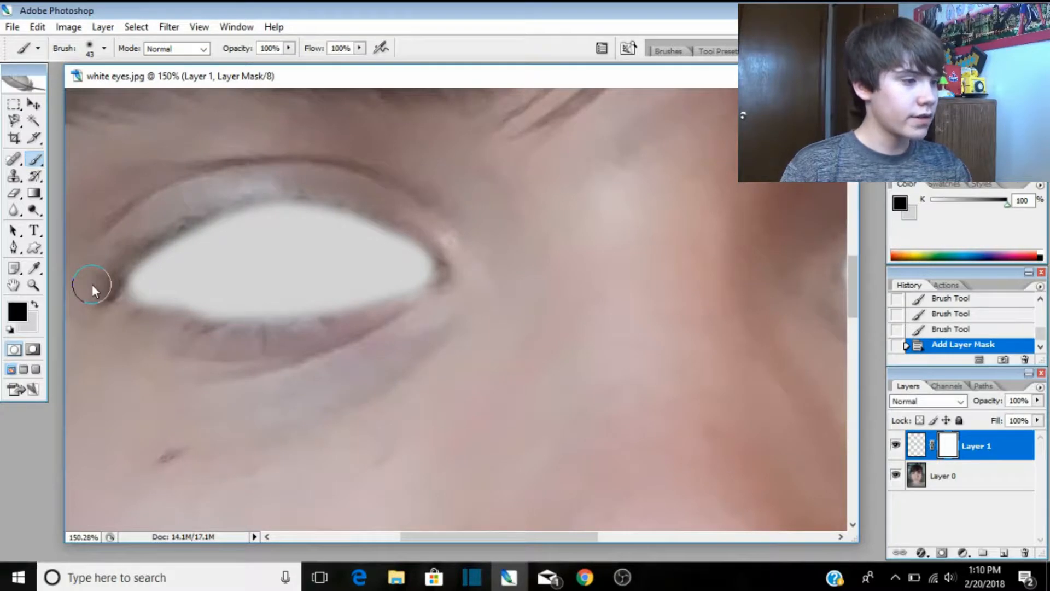
{"action": "left_click", "coordinate": [104, 49]}
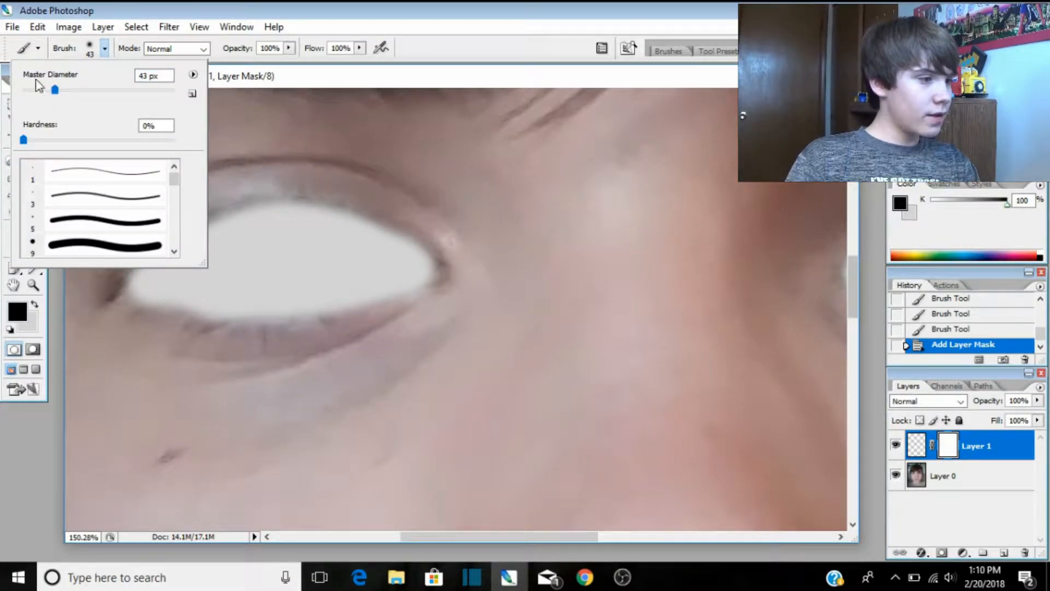
{"action": "left_click_drag", "start_coordinate": [54, 91], "coordinate": [57, 94]}
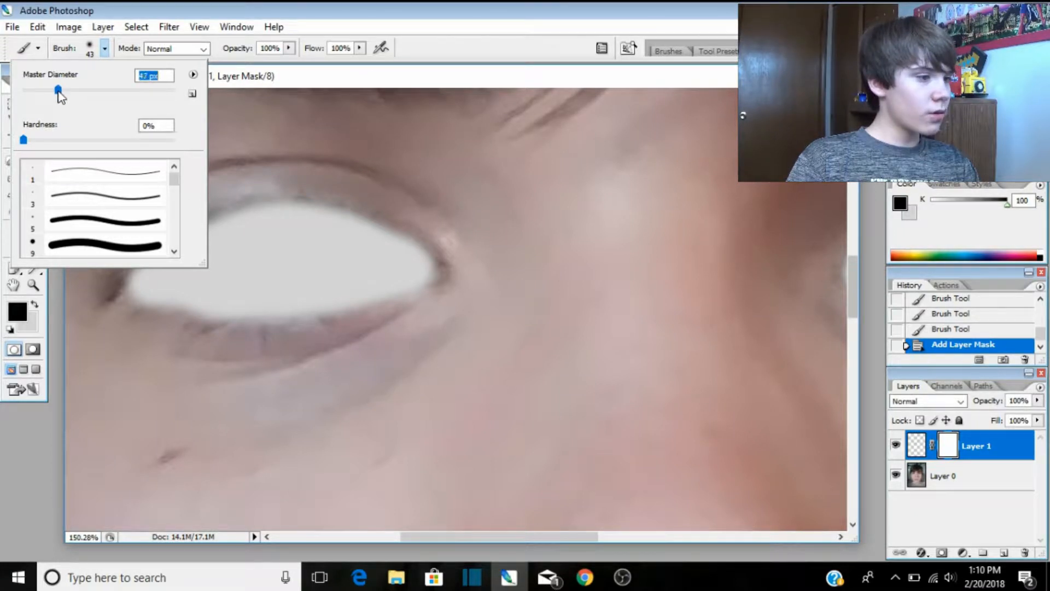
{"action": "key", "text": "Return"}
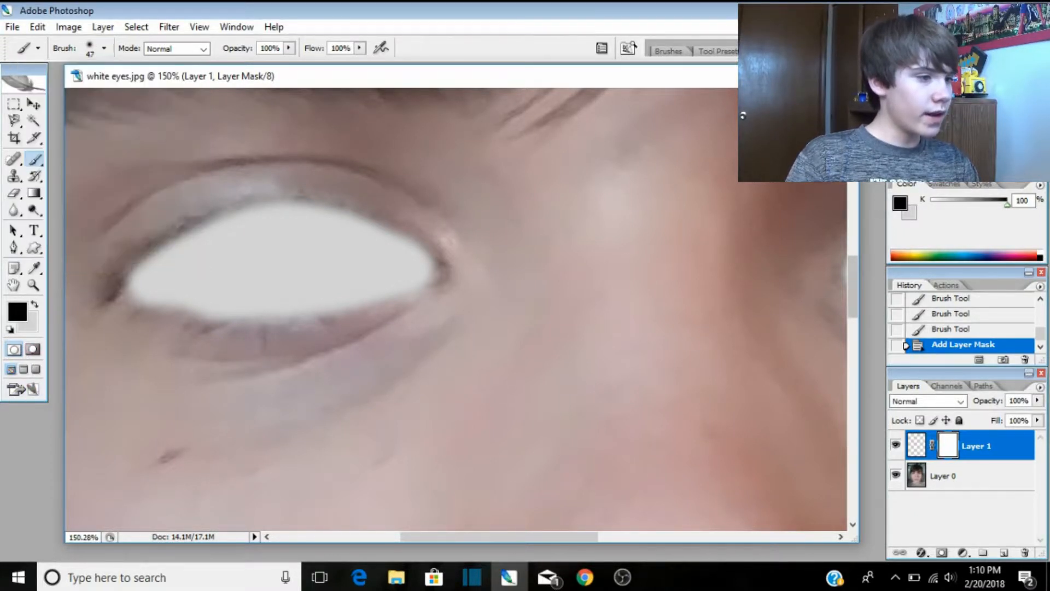
{"action": "left_click", "coordinate": [288, 48]}
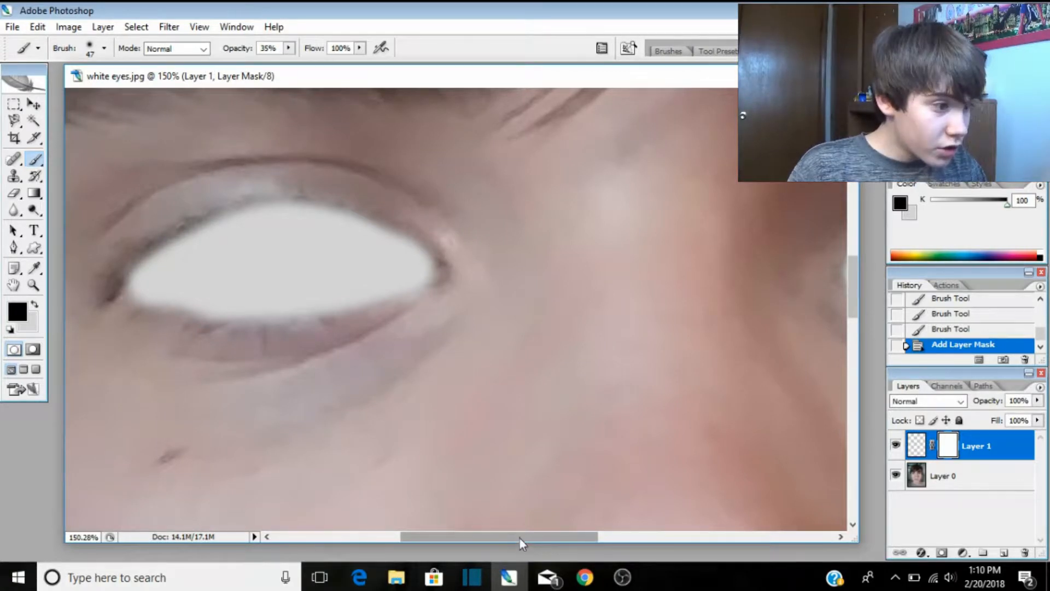
Paint black on Layer 1's mask at the outer corner of the eye on the photo's left side to soften it.
{"action": "left_click_drag", "start_coordinate": [520, 538], "coordinate": [474, 537]}
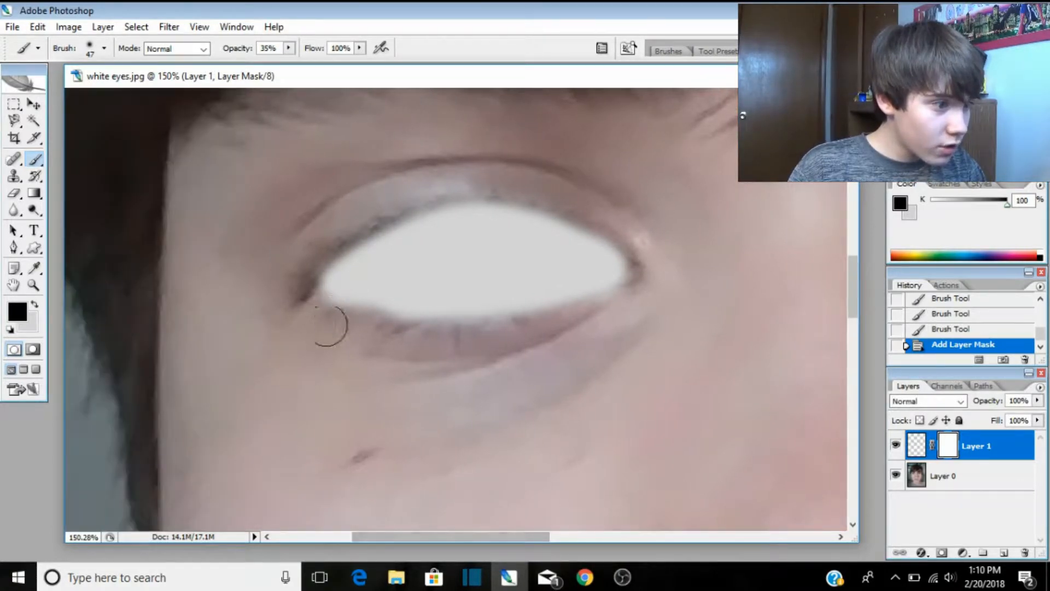
{"action": "left_click", "coordinate": [304, 284]}
{"action": "left_click", "coordinate": [305, 288]}
{"action": "left_click", "coordinate": [311, 285]}
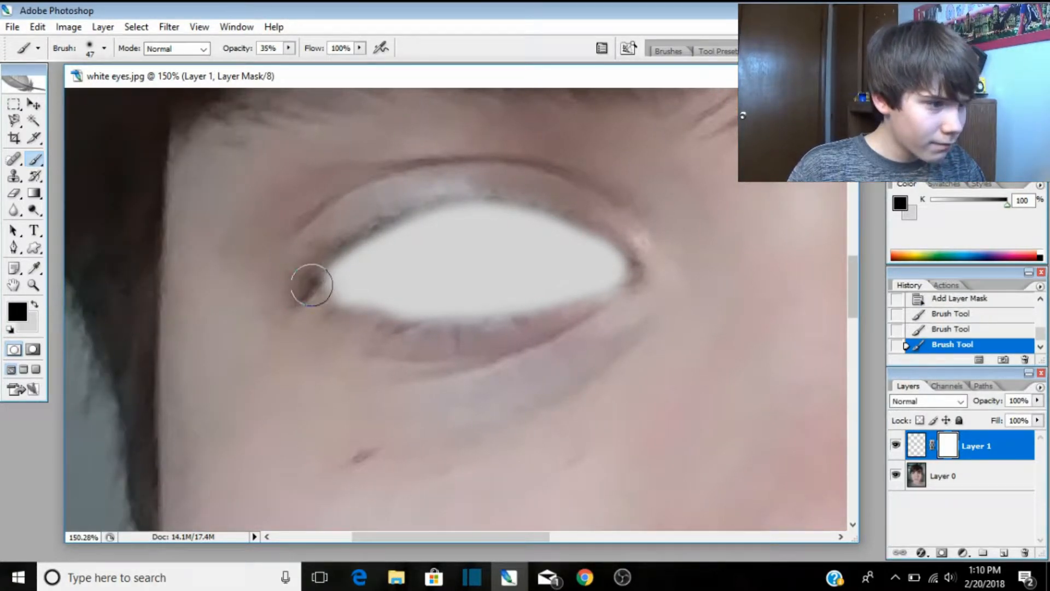
{"action": "left_click", "coordinate": [312, 284]}
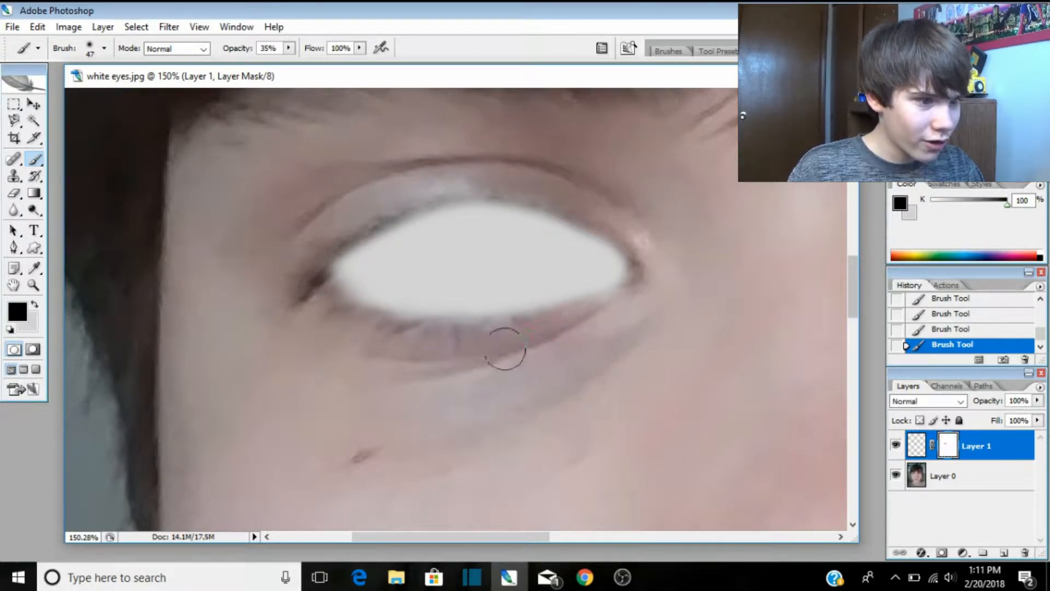
Soften the inner corner and the upper and lower edges of the same white eye with black on the mask.
{"action": "mouse_move", "coordinate": [647, 276]}
{"action": "left_mouse_down"}
{"action": "mouse_move", "coordinate": [635, 286]}
{"action": "mouse_move", "coordinate": [639, 247]}
{"action": "left_mouse_up"}
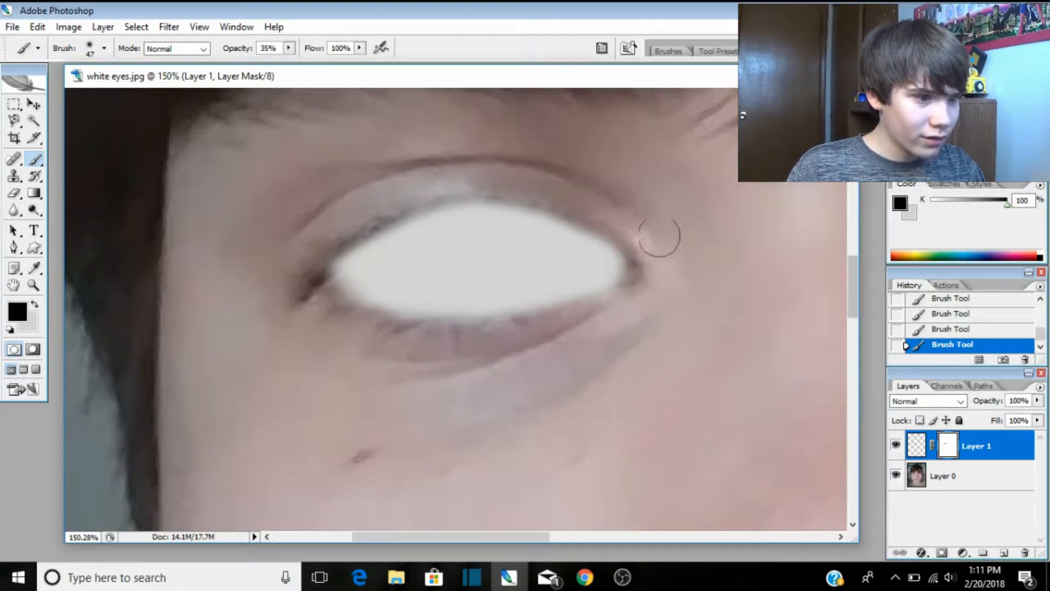
{"action": "mouse_move", "coordinate": [546, 189]}
{"action": "left_mouse_down"}
{"action": "mouse_move", "coordinate": [470, 181]}
{"action": "mouse_move", "coordinate": [508, 190]}
{"action": "mouse_move", "coordinate": [396, 201]}
{"action": "mouse_move", "coordinate": [346, 225]}
{"action": "left_mouse_up"}
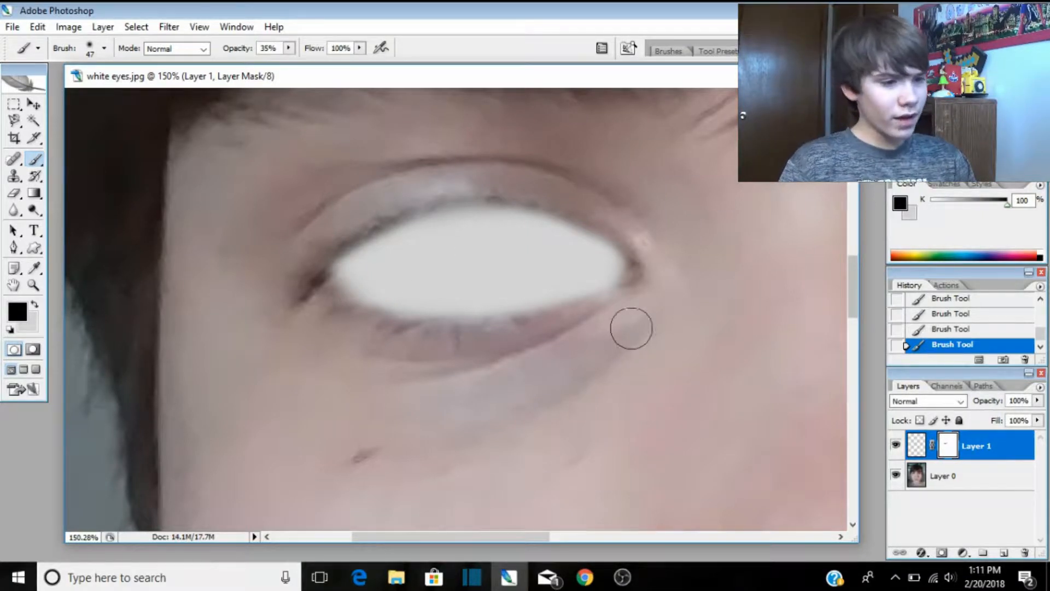
{"action": "mouse_move", "coordinate": [595, 314]}
{"action": "left_mouse_down"}
{"action": "mouse_move", "coordinate": [386, 328]}
{"action": "mouse_move", "coordinate": [330, 301]}
{"action": "mouse_move", "coordinate": [403, 329]}
{"action": "mouse_move", "coordinate": [452, 330]}
{"action": "mouse_move", "coordinate": [448, 318]}
{"action": "mouse_move", "coordinate": [470, 355]}
{"action": "left_mouse_up"}
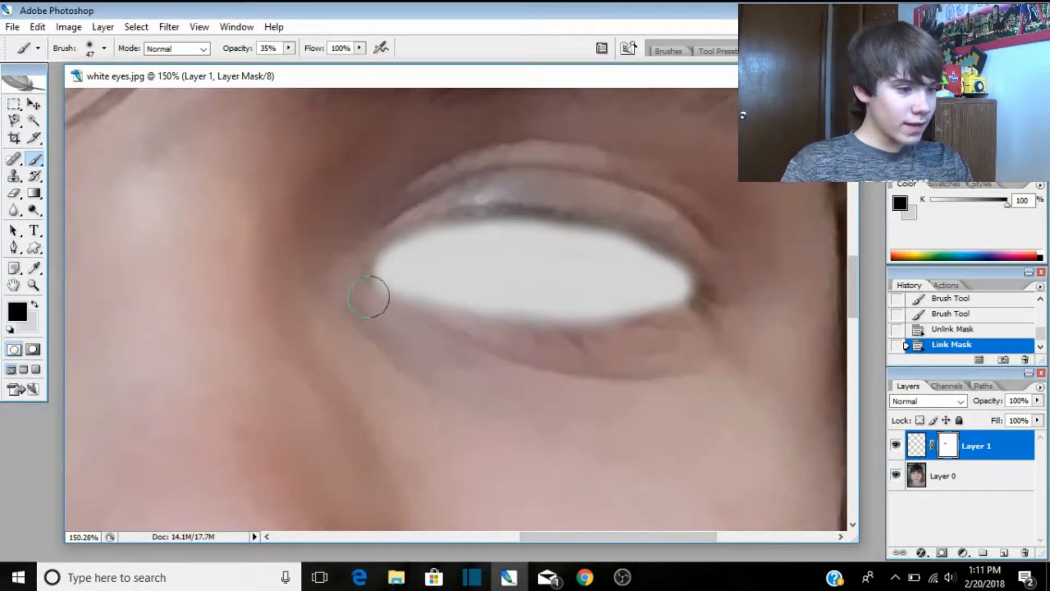
Paint black on the mask around the corners, lower edge and upper edge of the eye on the photo's right side.
{"action": "mouse_move", "coordinate": [714, 279]}
{"action": "left_mouse_down"}
{"action": "mouse_move", "coordinate": [704, 304]}
{"action": "mouse_move", "coordinate": [705, 271]}
{"action": "mouse_move", "coordinate": [717, 312]}
{"action": "mouse_move", "coordinate": [699, 297]}
{"action": "mouse_move", "coordinate": [700, 271]}
{"action": "mouse_move", "coordinate": [705, 308]}
{"action": "mouse_move", "coordinate": [677, 340]}
{"action": "mouse_move", "coordinate": [687, 305]}
{"action": "left_mouse_up"}
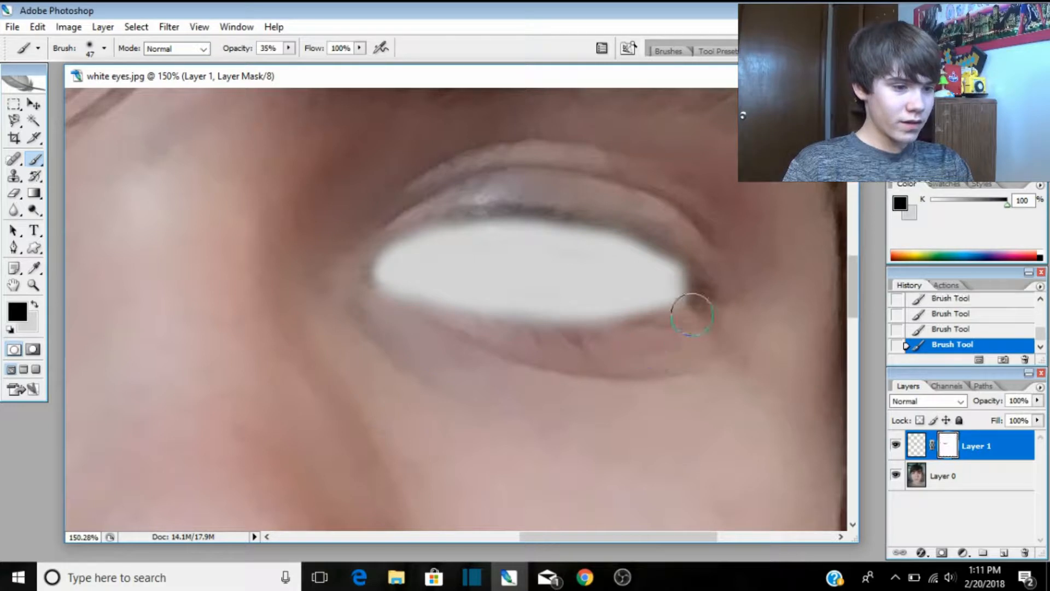
{"action": "mouse_move", "coordinate": [545, 349]}
{"action": "left_mouse_down"}
{"action": "mouse_move", "coordinate": [594, 350]}
{"action": "mouse_move", "coordinate": [434, 332]}
{"action": "mouse_move", "coordinate": [508, 331]}
{"action": "mouse_move", "coordinate": [404, 316]}
{"action": "mouse_move", "coordinate": [429, 333]}
{"action": "mouse_move", "coordinate": [356, 292]}
{"action": "mouse_move", "coordinate": [383, 316]}
{"action": "mouse_move", "coordinate": [356, 300]}
{"action": "left_mouse_up"}
{"action": "left_click_drag", "start_coordinate": [360, 235], "coordinate": [550, 192]}
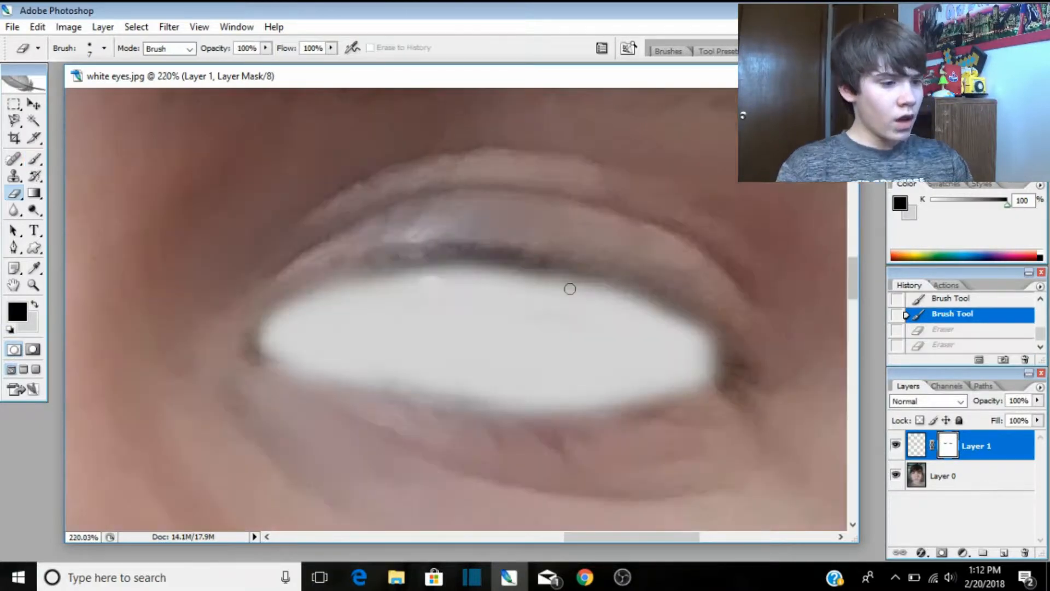
Examine the softened edges of both white eyes in the whole portrait and close up.
{"action": "scroll", "coordinate": [562, 286], "scroll_direction": "down", "scroll_amount": 3}
{"action": "scroll", "coordinate": [428, 288], "scroll_direction": "down", "scroll_amount": 6}
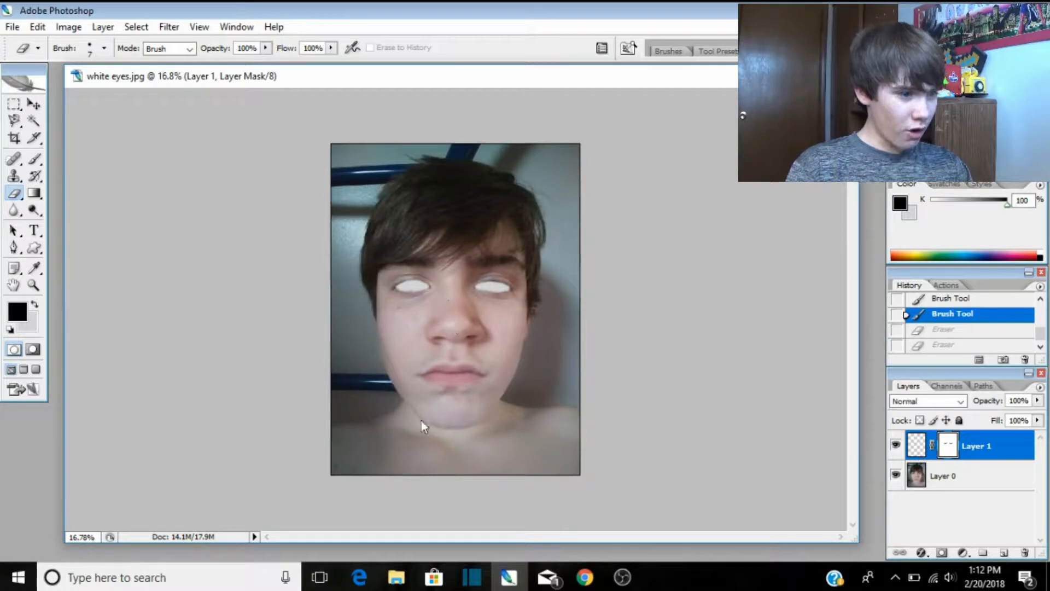
{"action": "scroll", "coordinate": [526, 379], "scroll_direction": "up", "scroll_amount": 5}
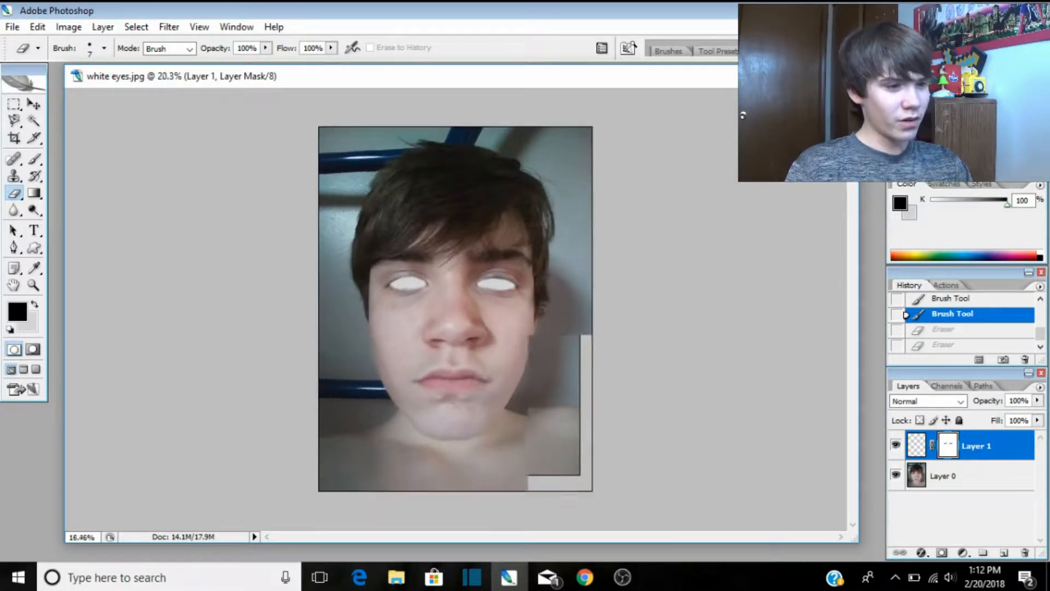
{"action": "scroll", "coordinate": [312, 279], "scroll_direction": "up", "scroll_amount": 1}
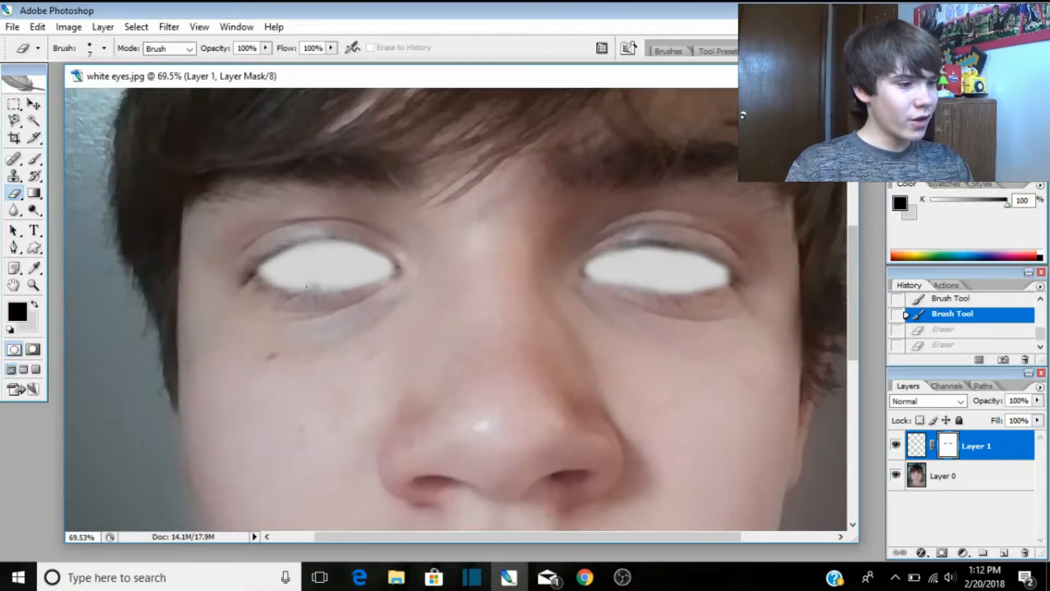
{"action": "left_click_drag", "start_coordinate": [560, 534], "coordinate": [569, 534]}
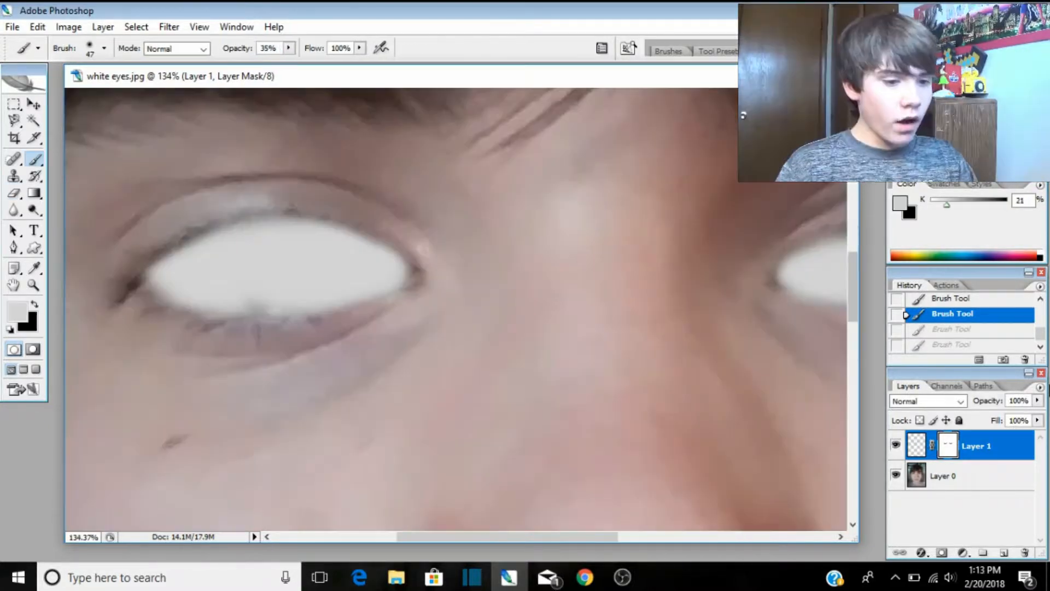
{"action": "scroll", "coordinate": [704, 334], "scroll_direction": "down", "scroll_amount": 5}
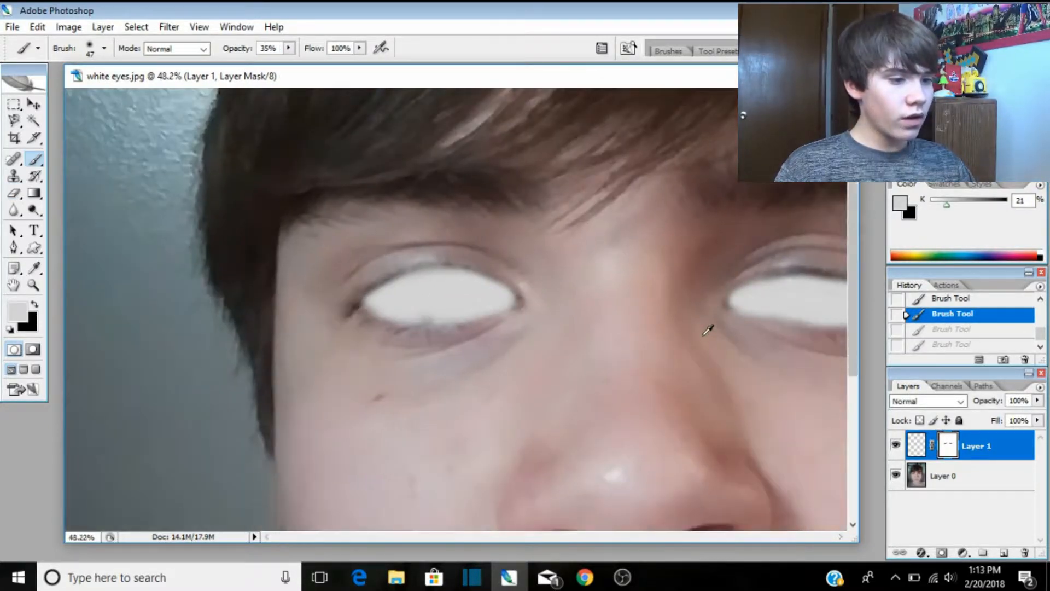
{"action": "scroll", "coordinate": [706, 329], "scroll_direction": "down", "scroll_amount": 4}
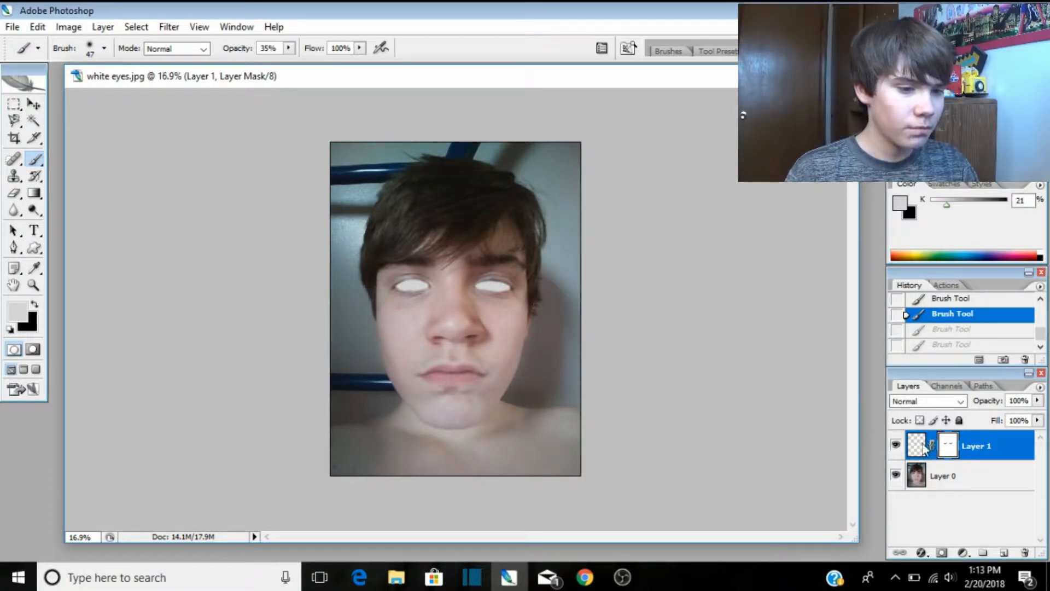
{"action": "scroll", "coordinate": [418, 262], "scroll_direction": "up", "scroll_amount": 5}
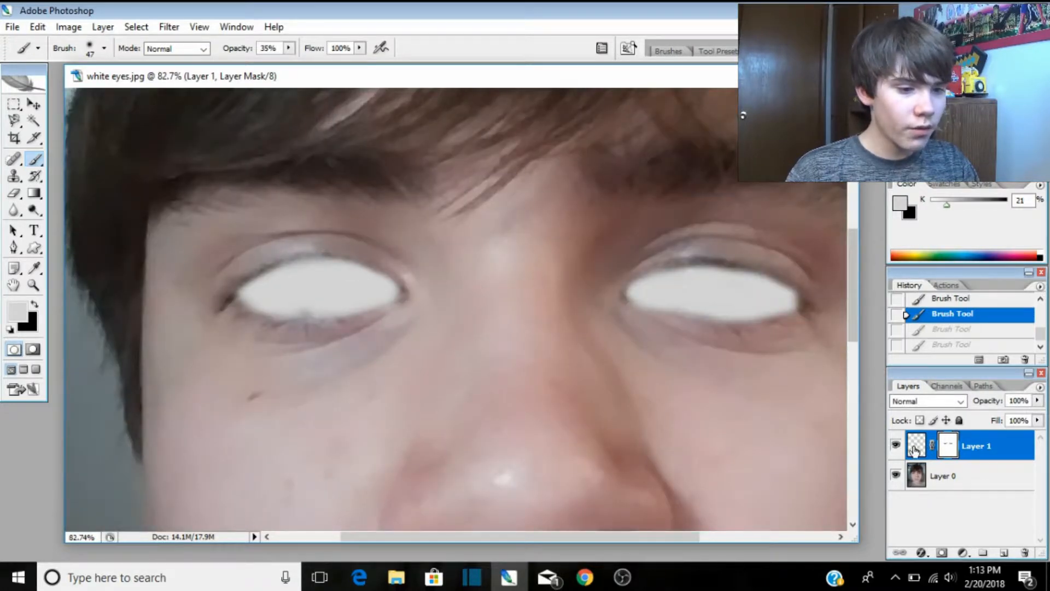
{"action": "left_click", "coordinate": [914, 449]}
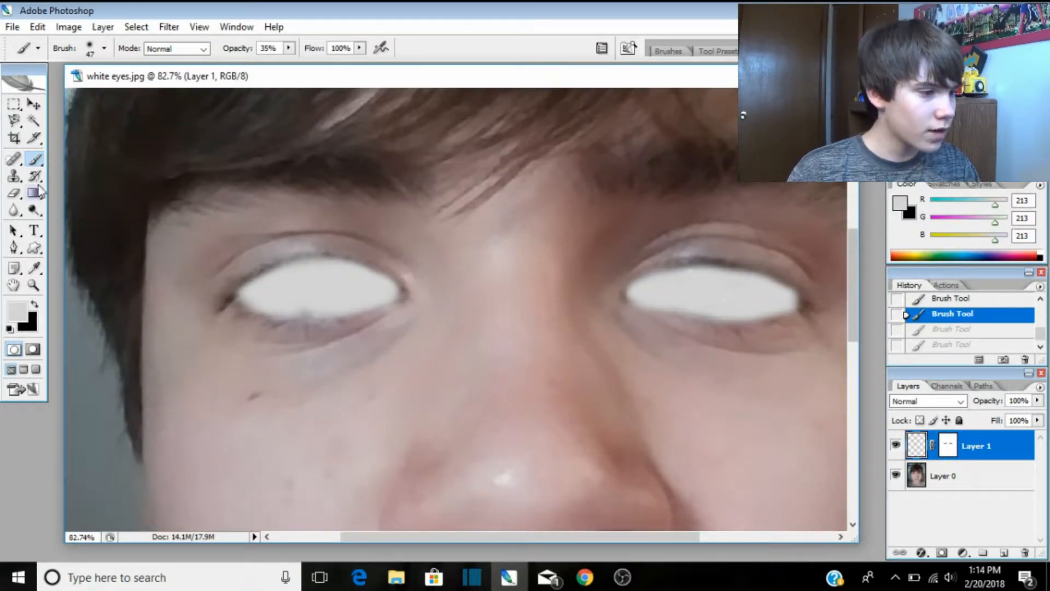
{"action": "left_click_drag", "start_coordinate": [302, 300], "coordinate": [318, 290]}
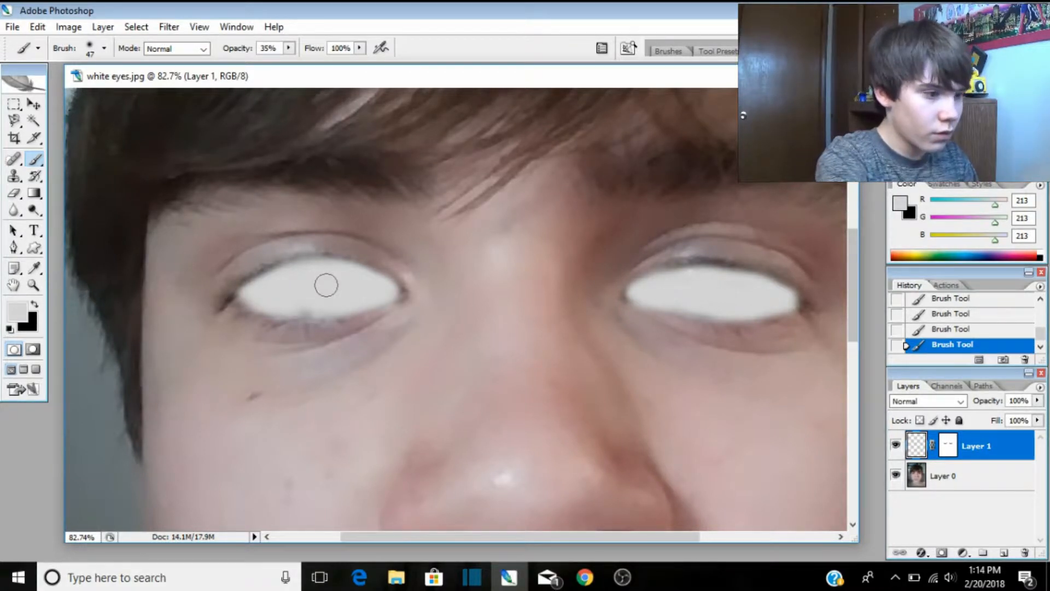
{"action": "key", "text": "ctrl+z"}
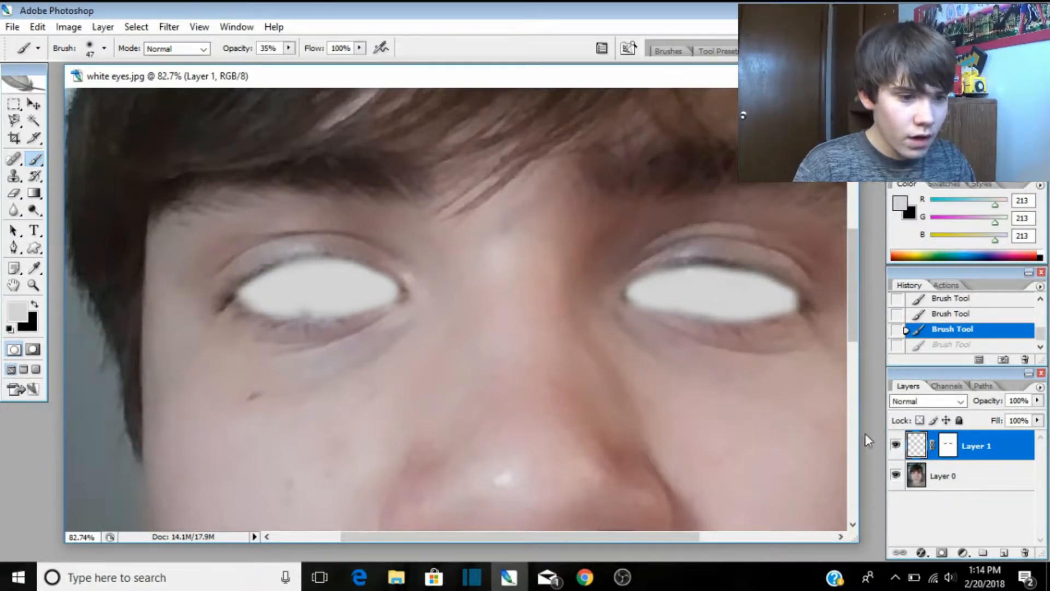
{"action": "key", "text": "ctrl+z"}
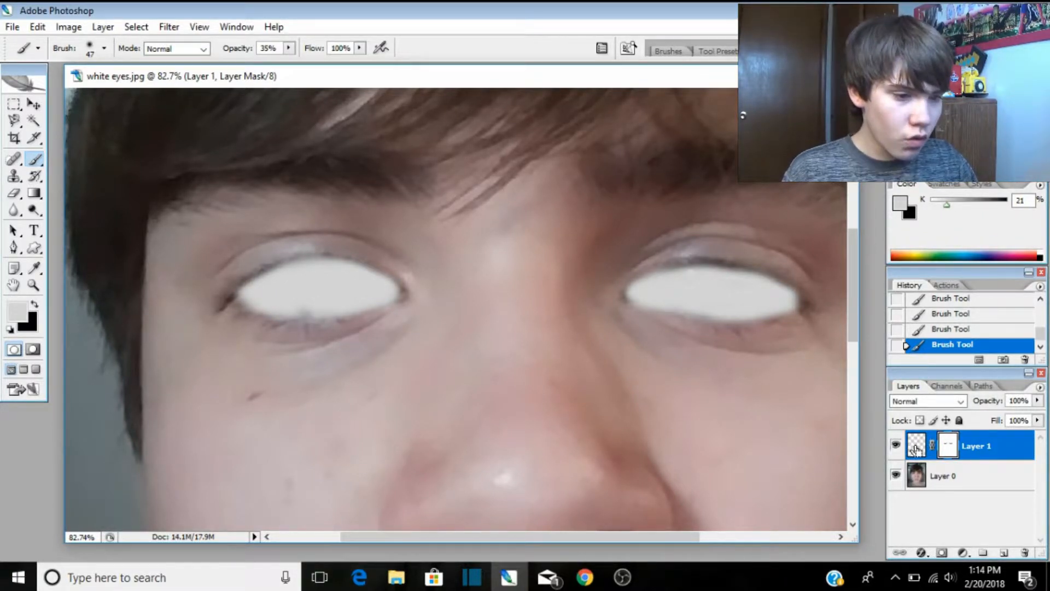
Load the painted eye shapes of Layer 1 as a selection.
{"action": "left_click", "coordinate": [916, 449], "text": "ctrl"}
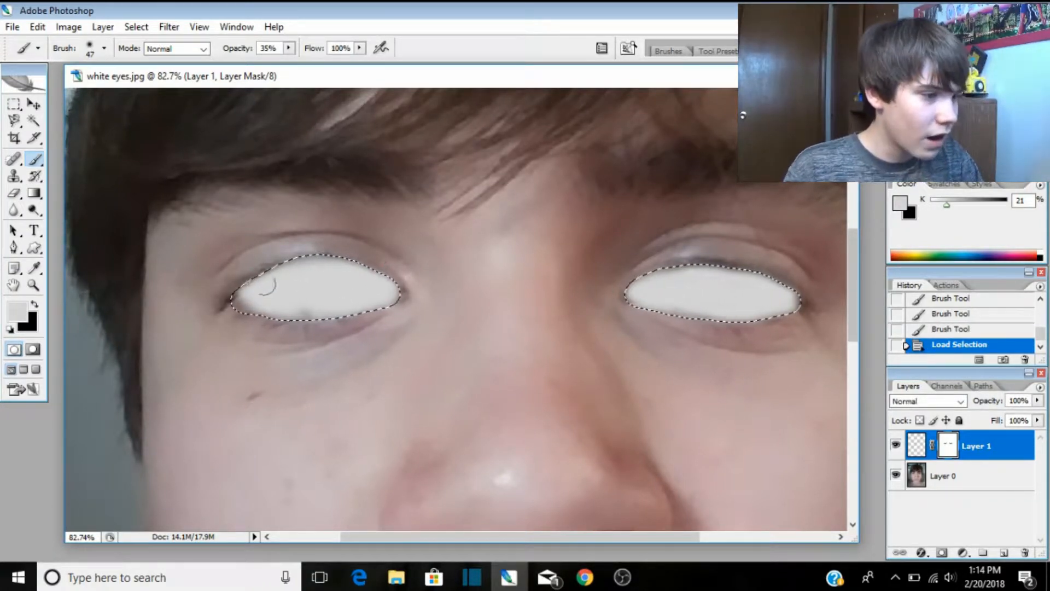
{"action": "scroll", "coordinate": [397, 290], "scroll_direction": "down", "scroll_amount": 4}
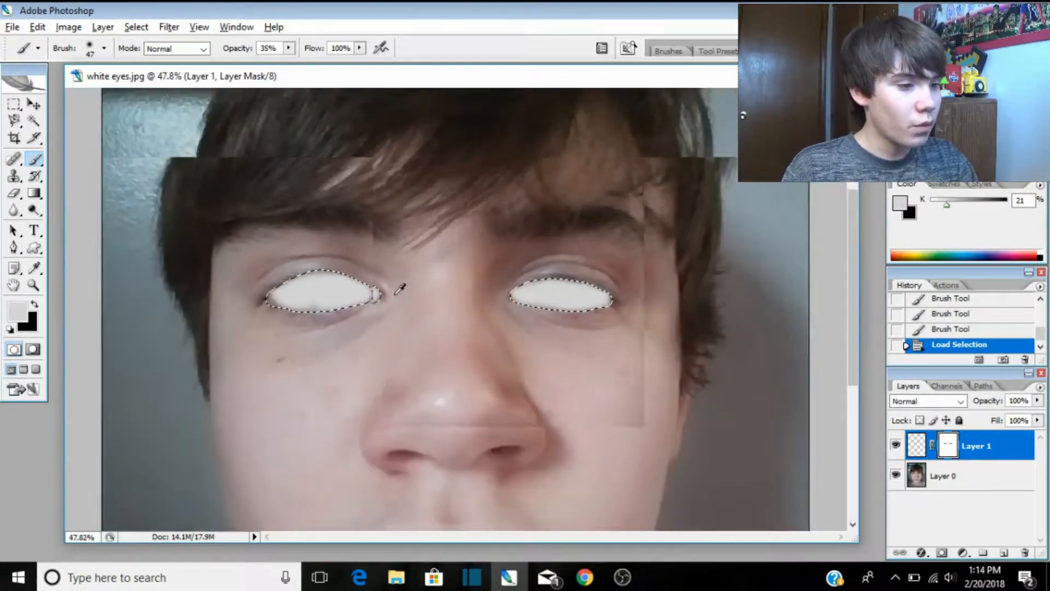
{"action": "scroll", "coordinate": [396, 290], "scroll_direction": "down", "scroll_amount": 1}
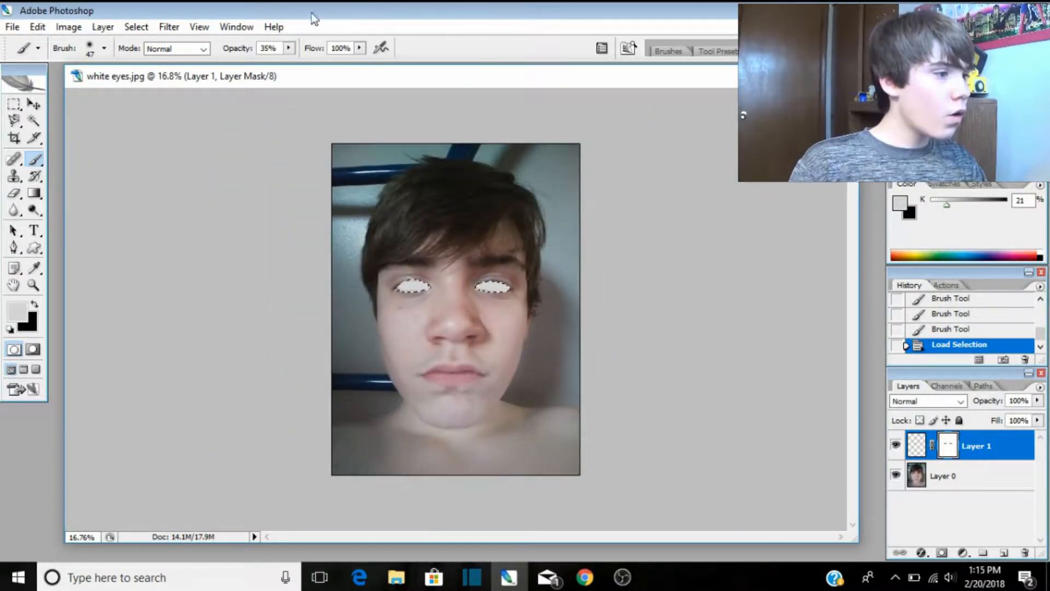
Expand the selection around both eyes and add a new empty layer above Layer 1.
{"action": "left_click", "coordinate": [136, 26]}
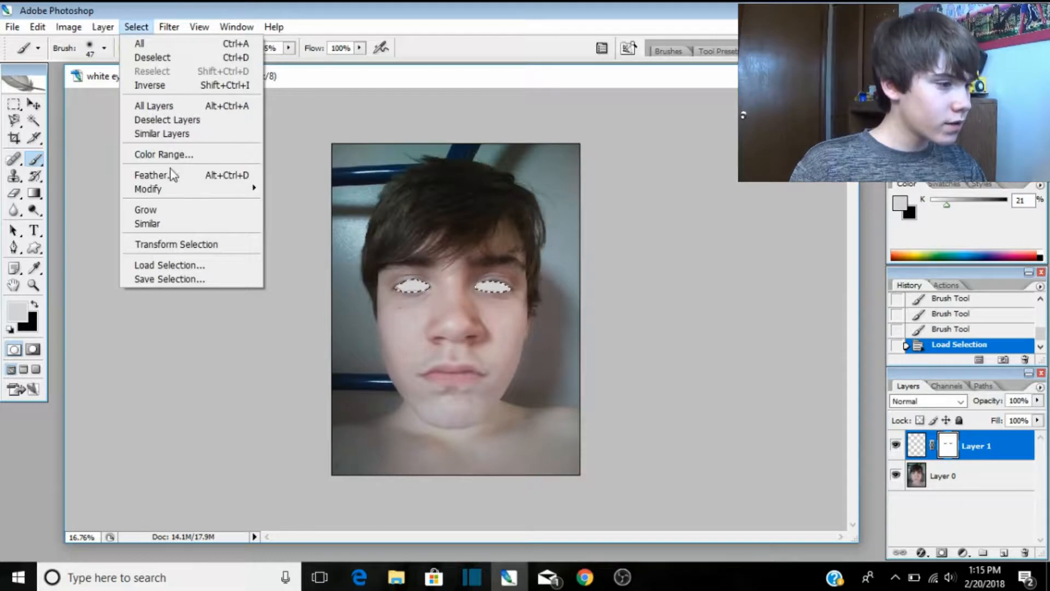
{"action": "mouse_move", "coordinate": [171, 189]}
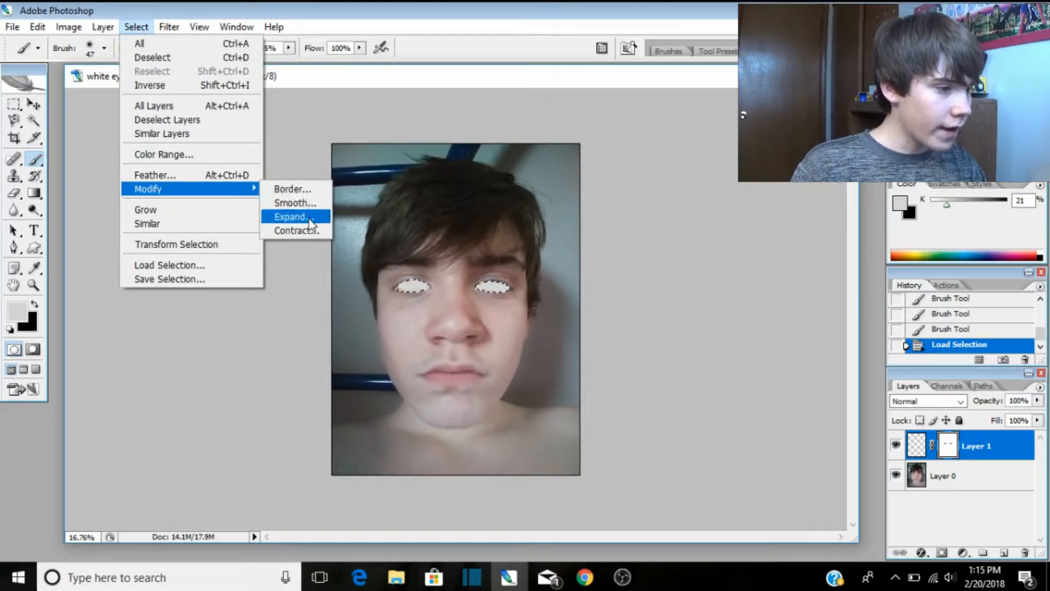
{"action": "left_click", "coordinate": [310, 217]}
{"action": "left_click", "coordinate": [571, 199]}
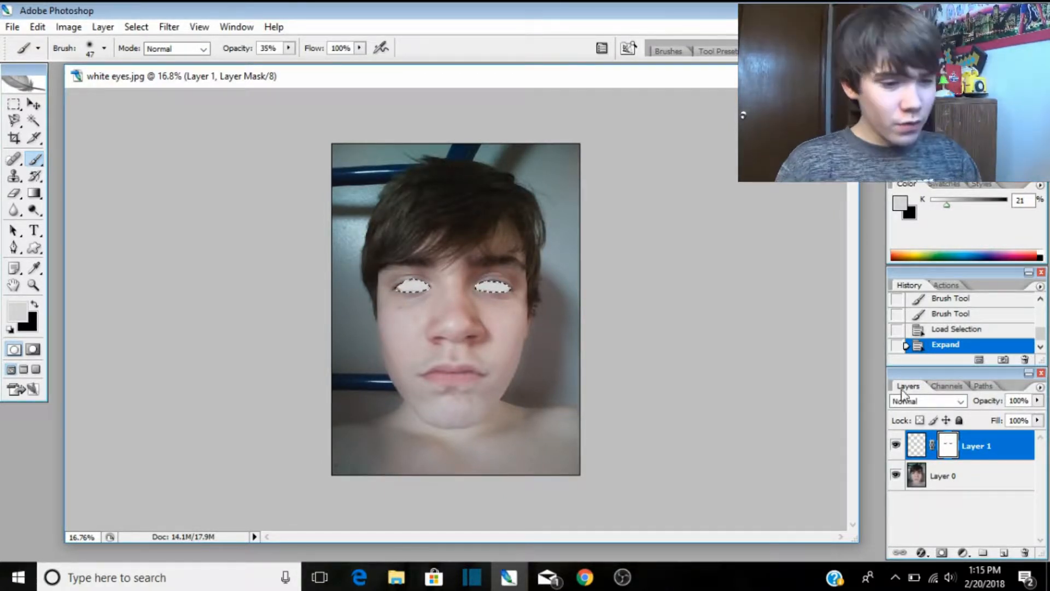
{"action": "left_click", "coordinate": [1005, 554]}
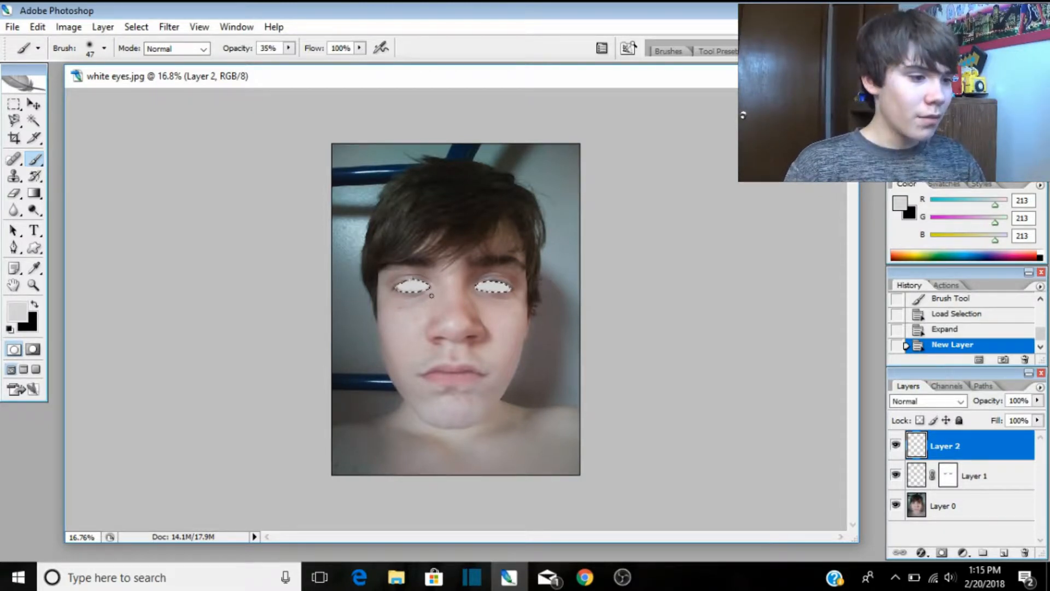
Undo the new layer above Layer 1 and clear the expanded selection around the eyes.
{"action": "key", "text": "ctrl+z"}
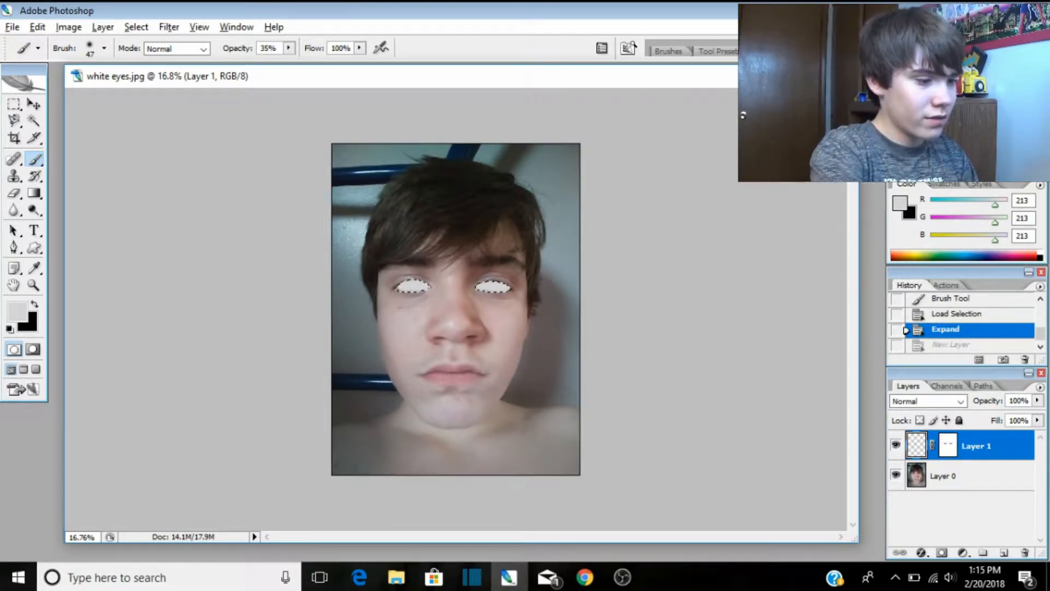
{"action": "key", "text": "ctrl+d"}
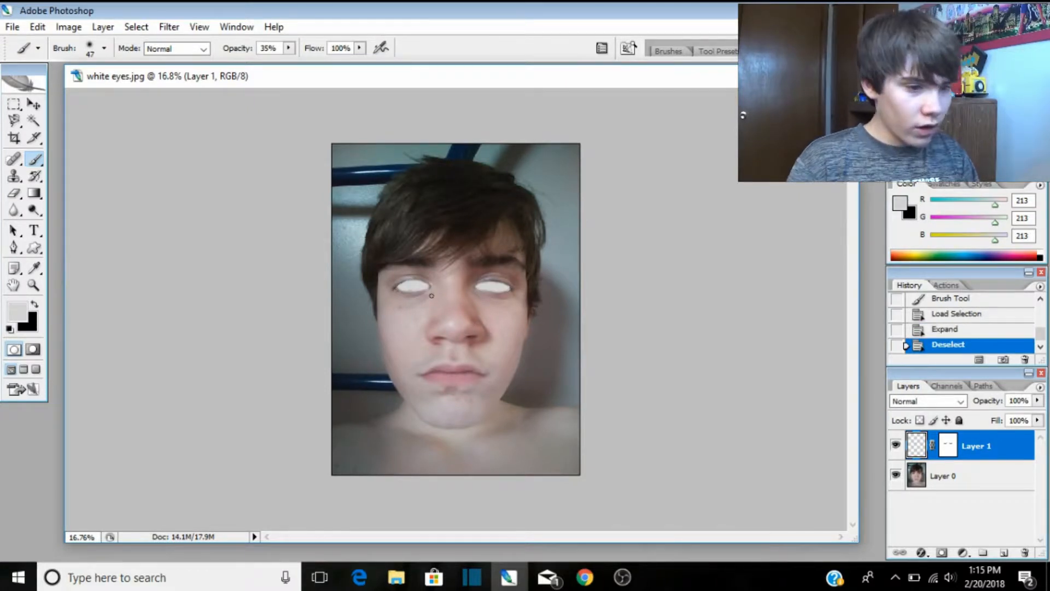
Load Layer 1's painted eye shapes as a selection again and add a new empty layer above it.
{"action": "left_click", "coordinate": [917, 444], "text": "ctrl"}
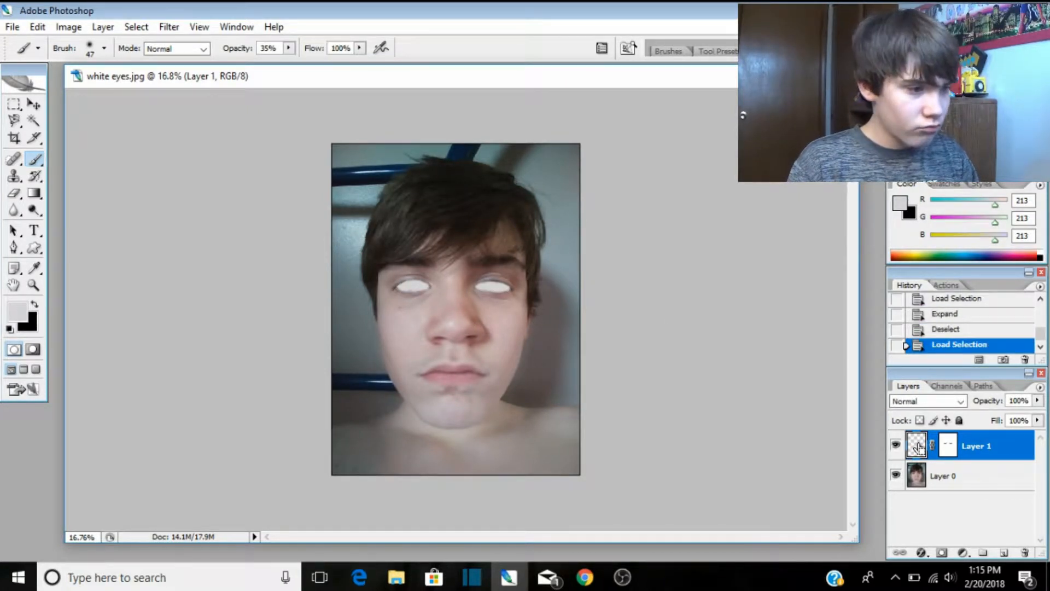
{"action": "double_click", "coordinate": [917, 445]}
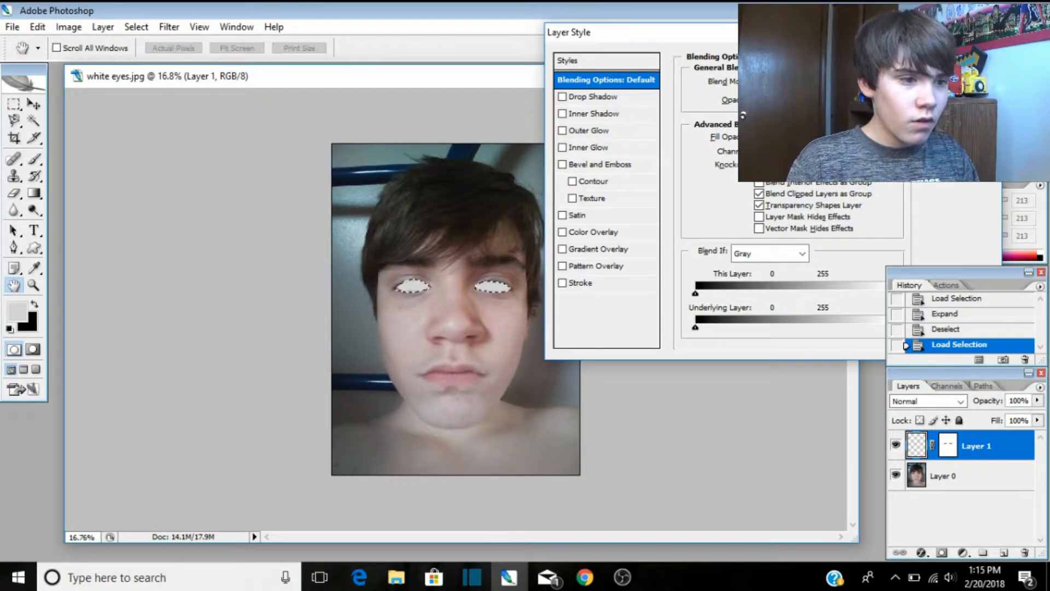
{"action": "key", "text": "Escape"}
{"action": "key", "text": "b"}
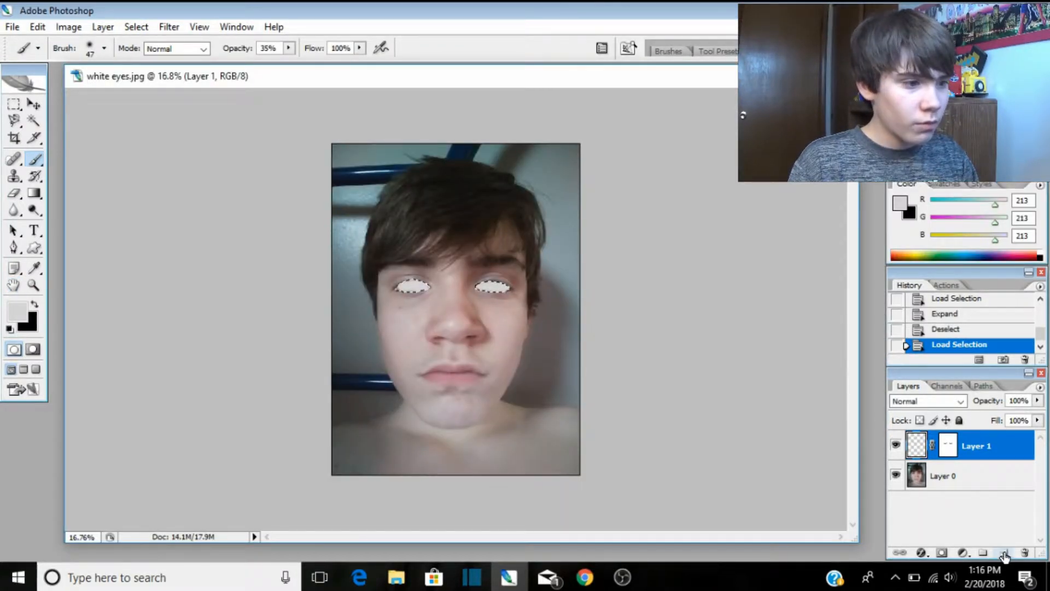
{"action": "left_click", "coordinate": [1004, 553]}
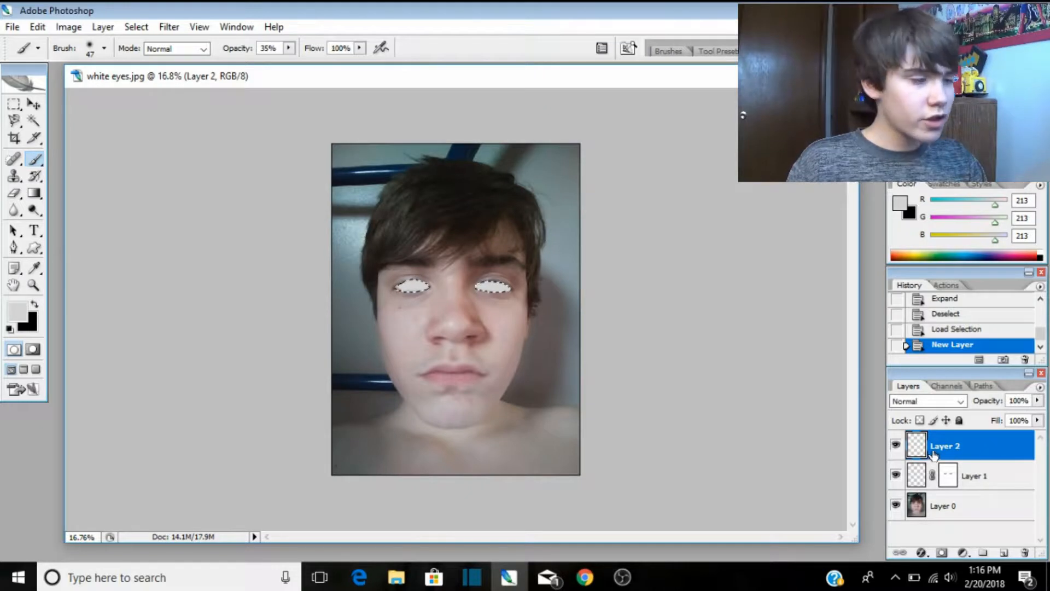
Fill the selected eyes on Layer 2 with 50% Gray at 100% opacity and set the layer's blending mode to Overlay.
{"action": "left_click", "coordinate": [43, 28]}
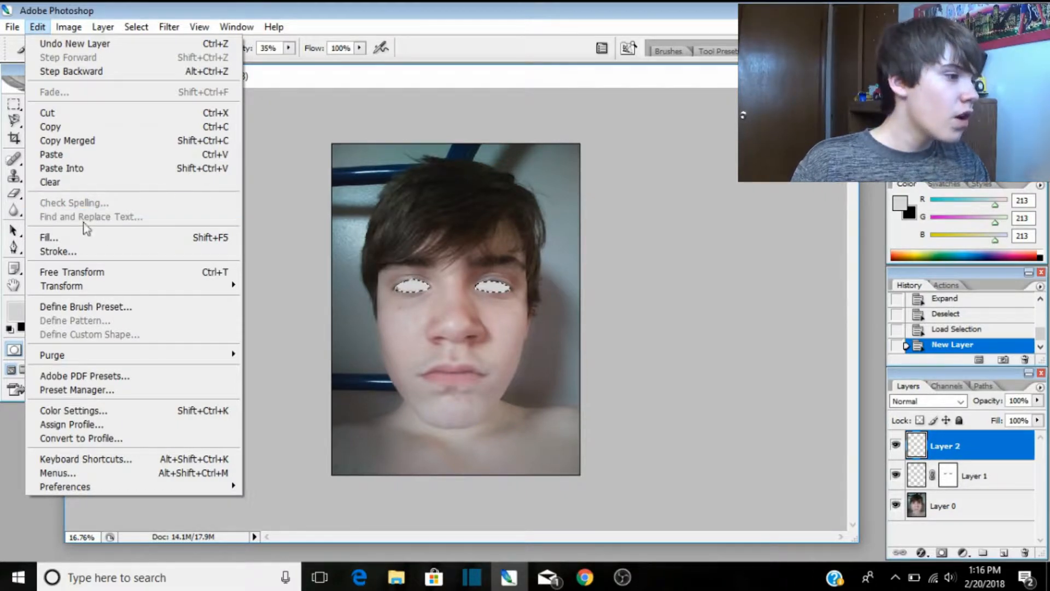
{"action": "left_click", "coordinate": [87, 239]}
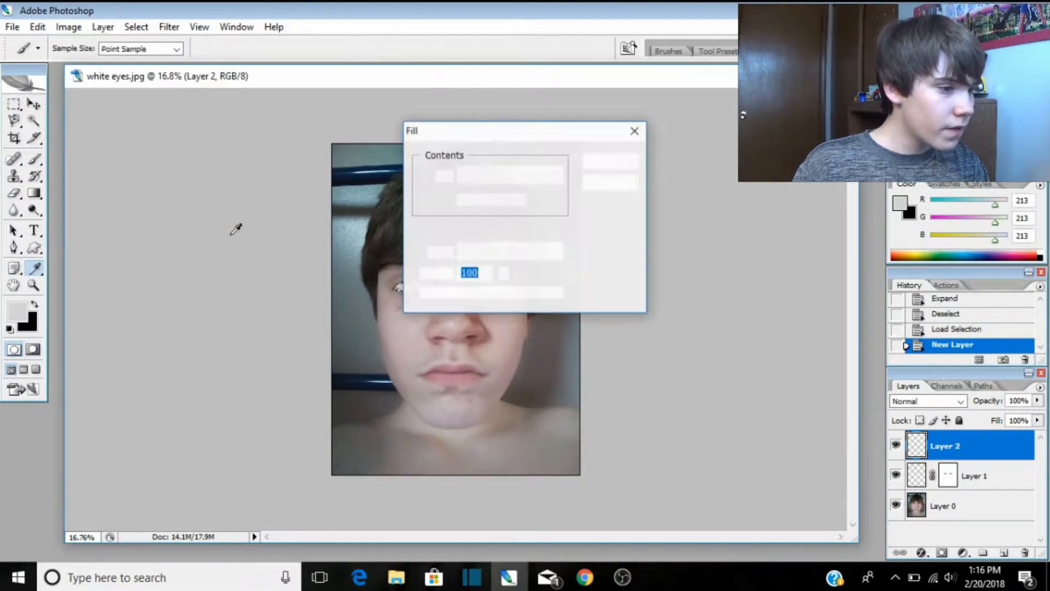
{"action": "left_click", "coordinate": [475, 178]}
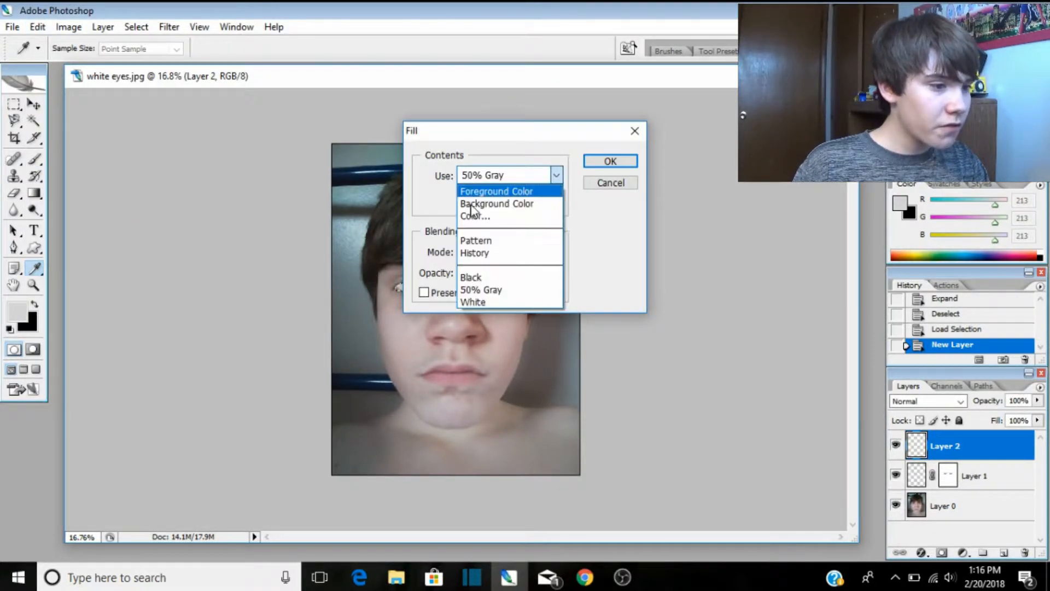
{"action": "left_click", "coordinate": [472, 290]}
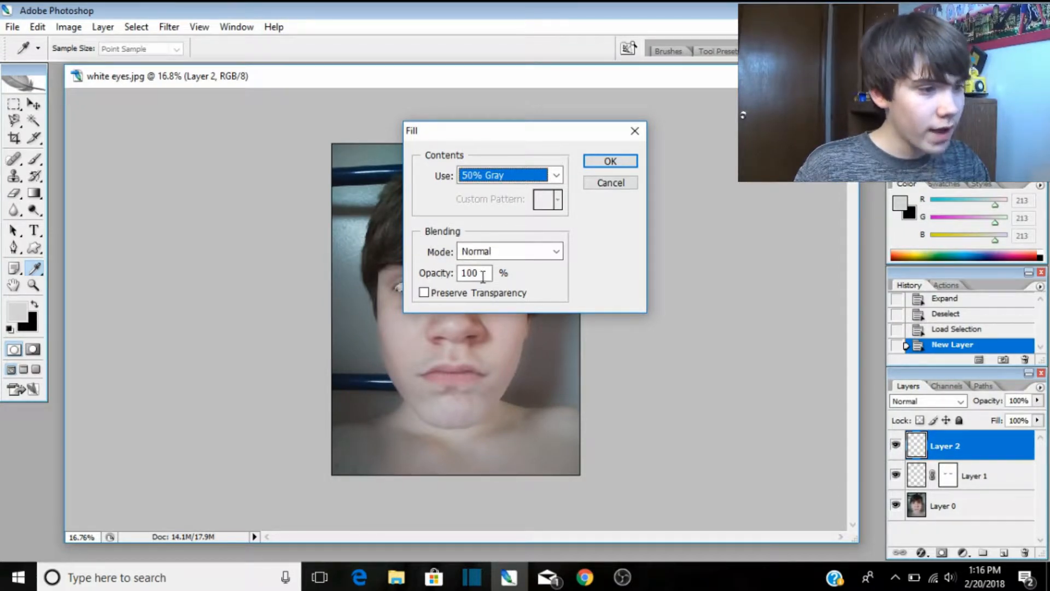
{"action": "left_click_drag", "start_coordinate": [434, 278], "coordinate": [555, 276]}
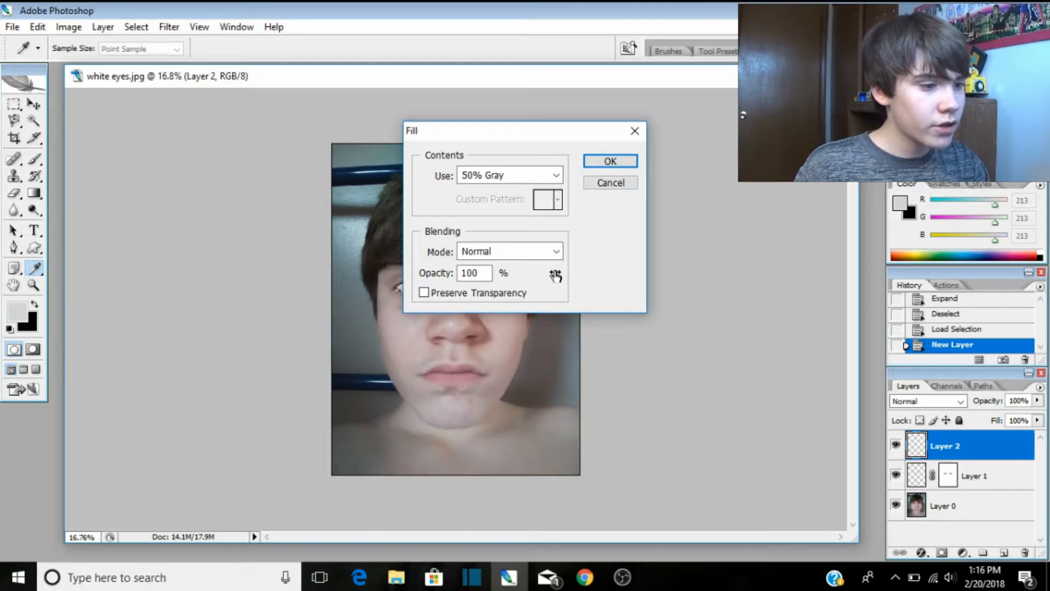
{"action": "key", "text": "Tab"}
{"action": "left_click", "coordinate": [424, 292]}
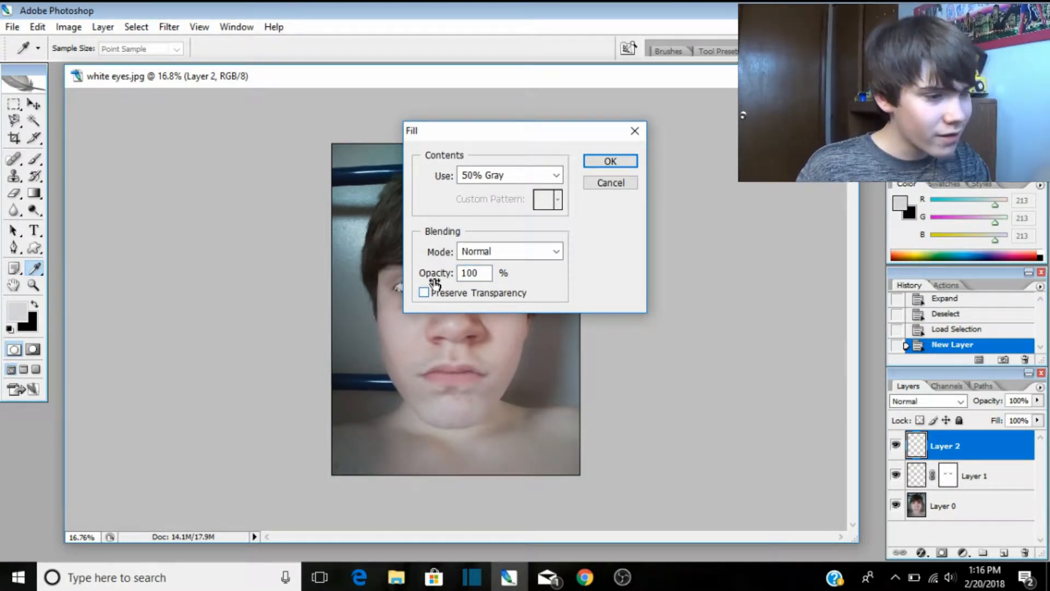
{"action": "left_click", "coordinate": [595, 167]}
{"action": "key", "text": "b"}
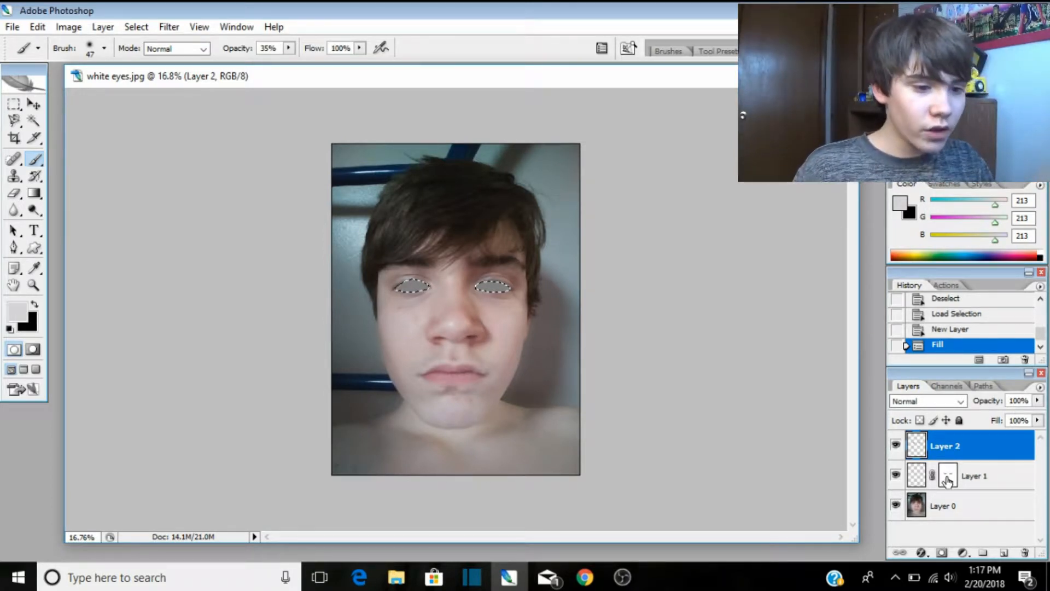
{"action": "left_click", "coordinate": [960, 401]}
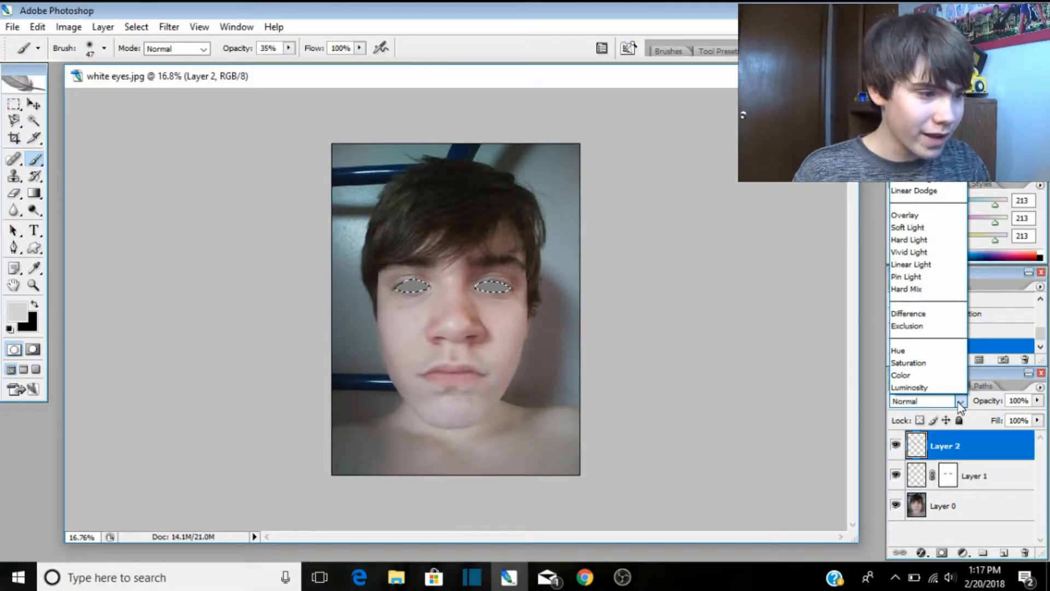
{"action": "left_click", "coordinate": [919, 215]}
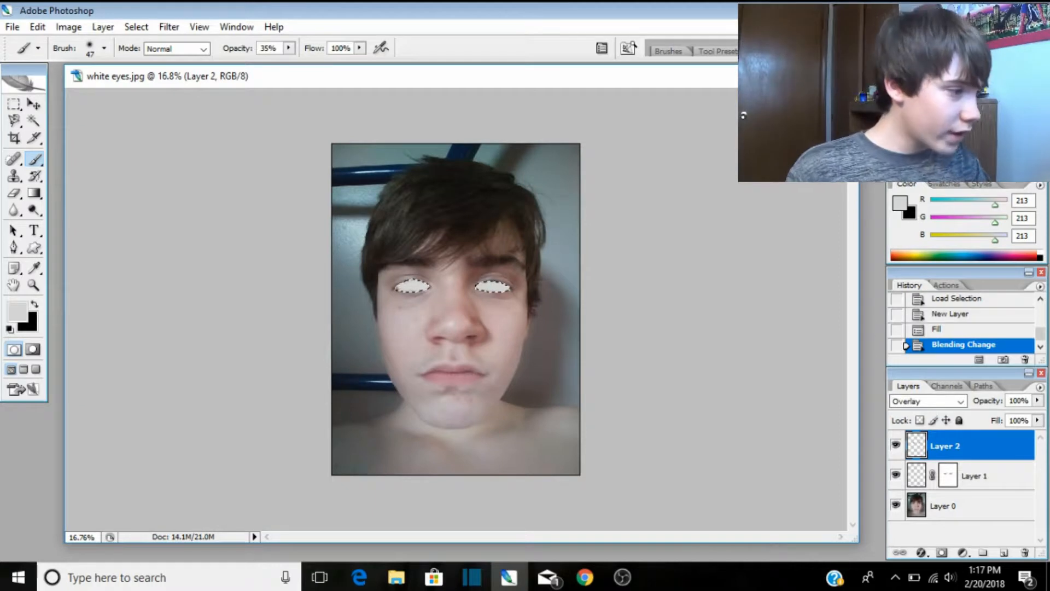
Choose the Burn tool and set its brush diameter to 65 px.
{"action": "left_click", "coordinate": [34, 211]}
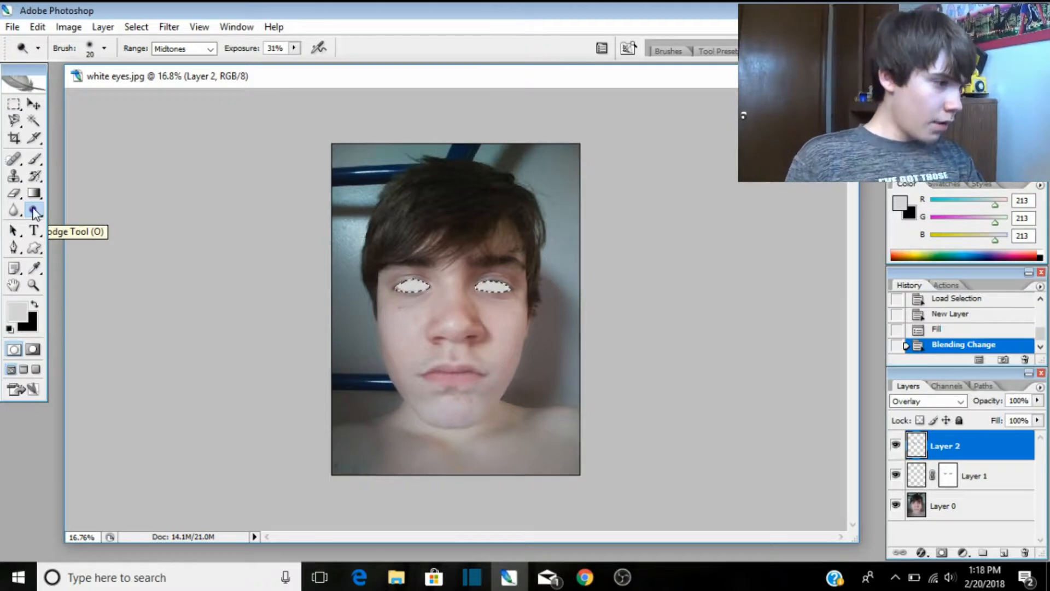
{"action": "right_click", "coordinate": [33, 212]}
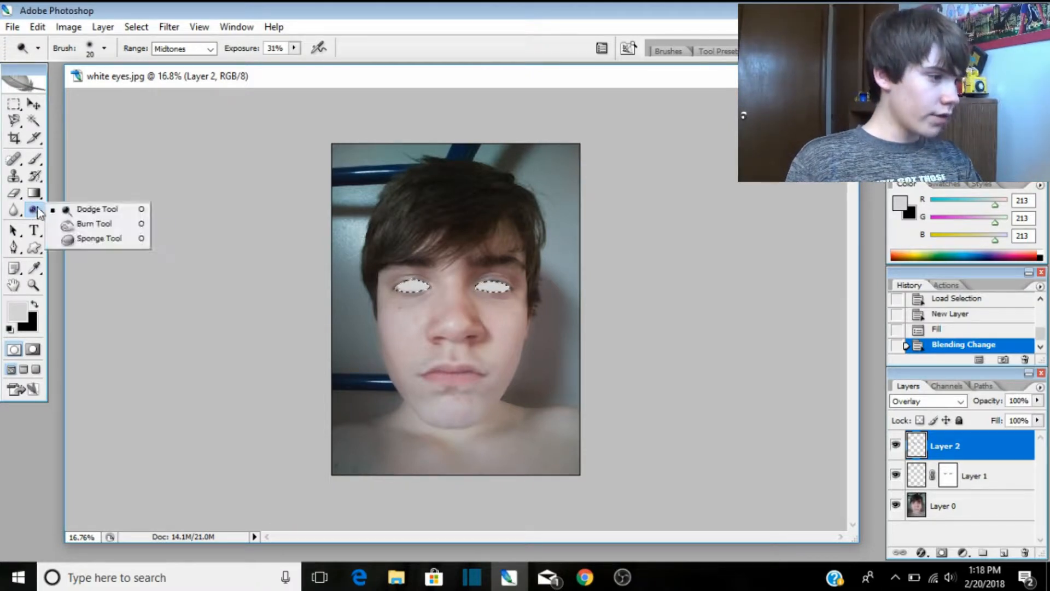
{"action": "left_click", "coordinate": [94, 224]}
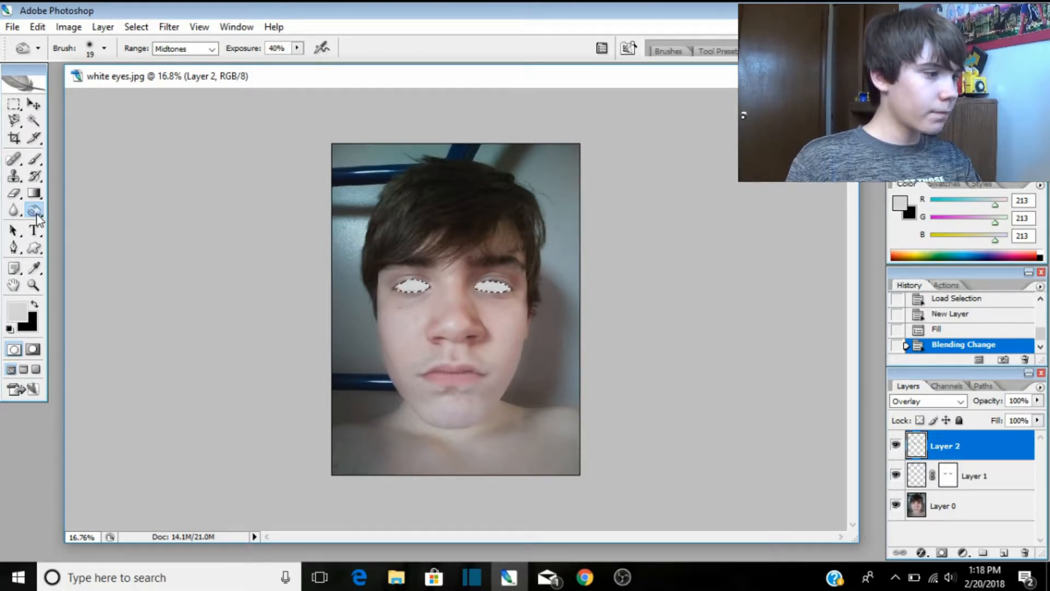
{"action": "right_click", "coordinate": [36, 214]}
{"action": "left_click", "coordinate": [69, 223]}
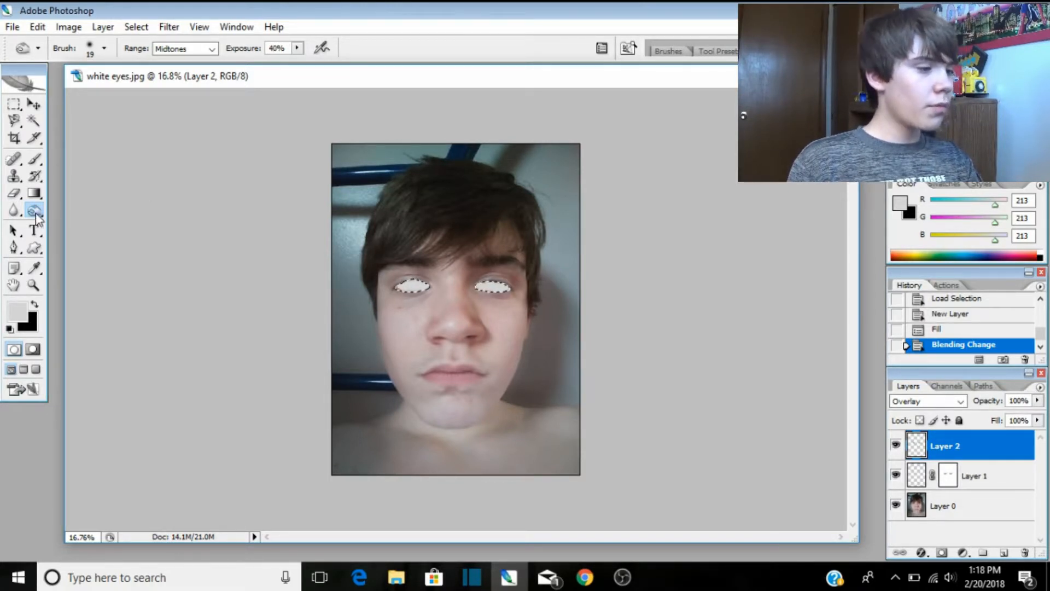
{"action": "right_click", "coordinate": [36, 216]}
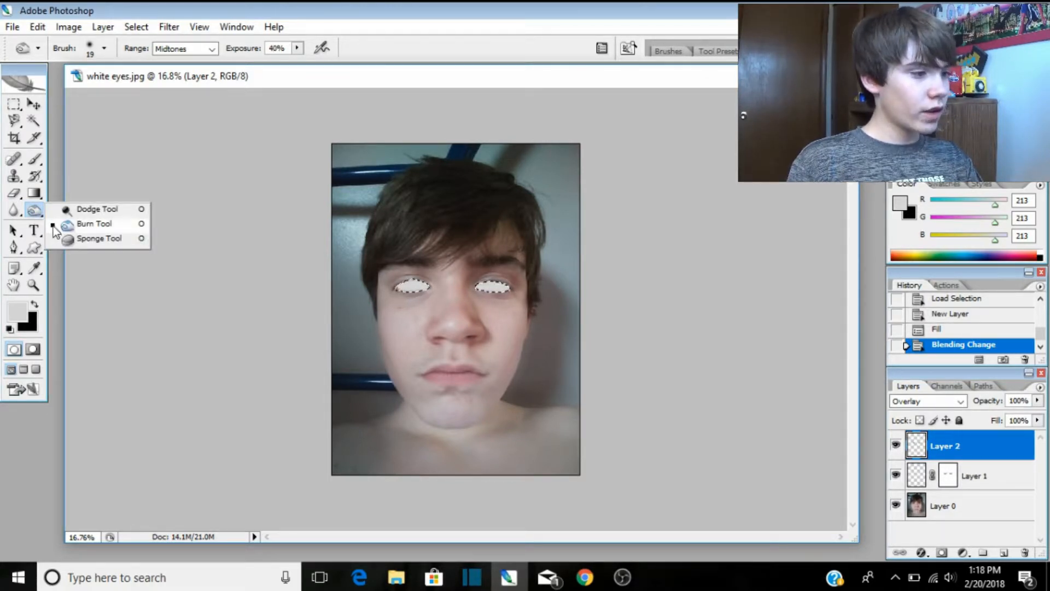
{"action": "left_click", "coordinate": [73, 226]}
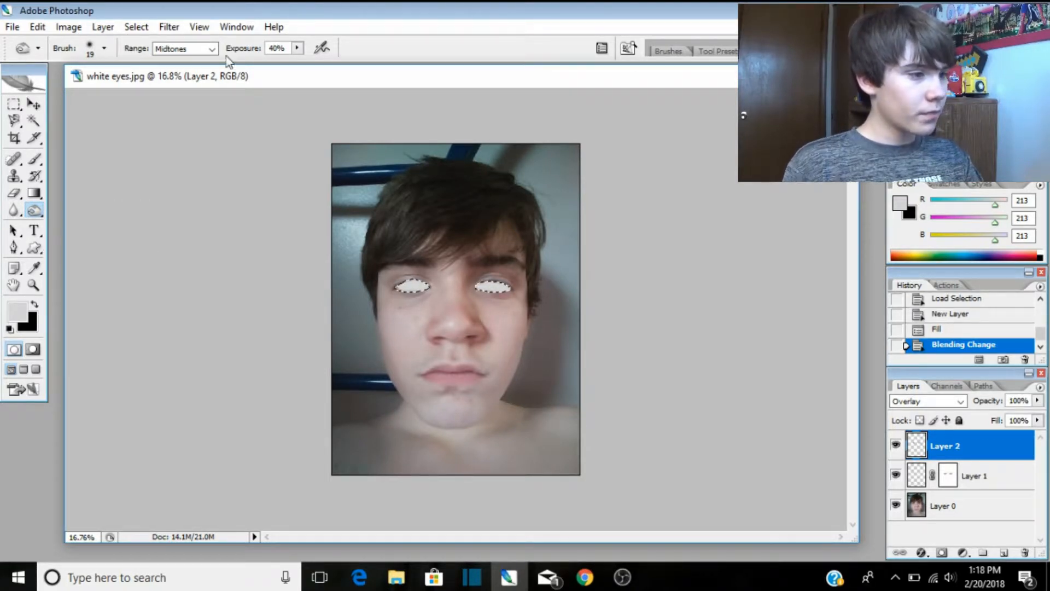
{"action": "left_click", "coordinate": [104, 49]}
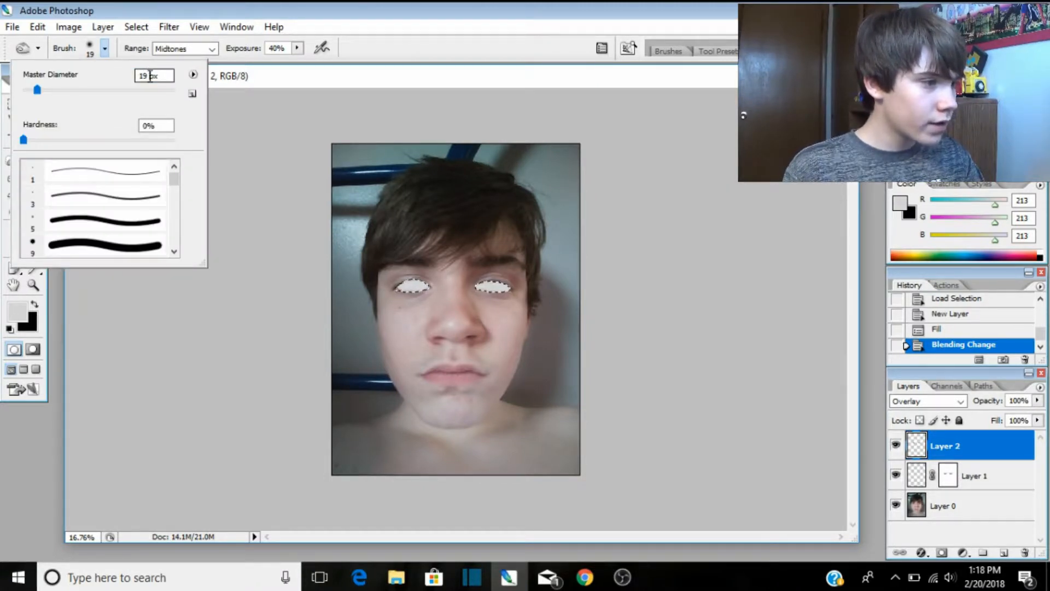
{"action": "double_click", "coordinate": [150, 75]}
{"action": "type", "text": "65"}
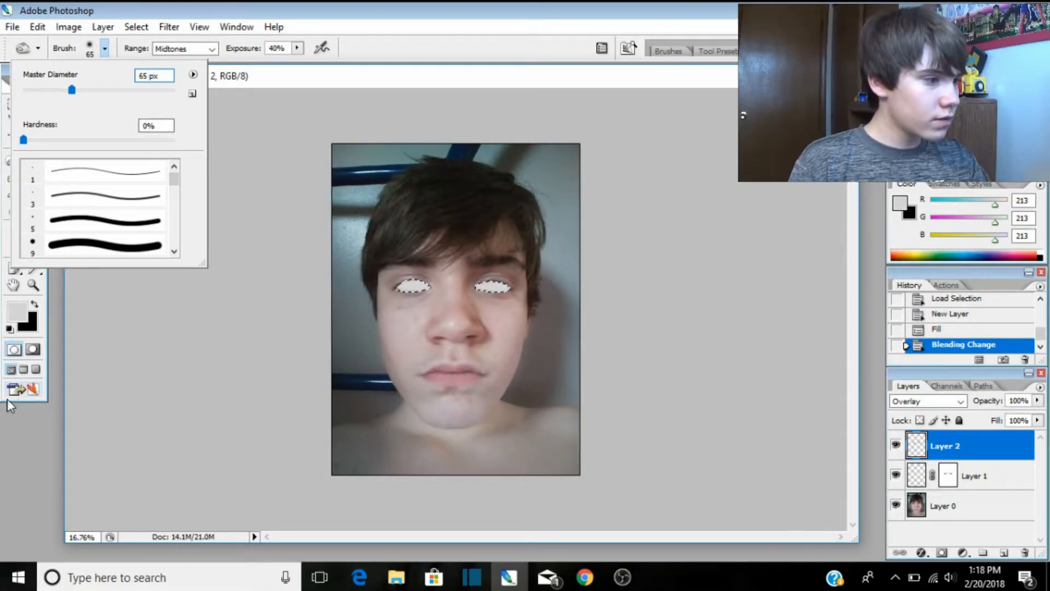
{"action": "left_click", "coordinate": [10, 428]}
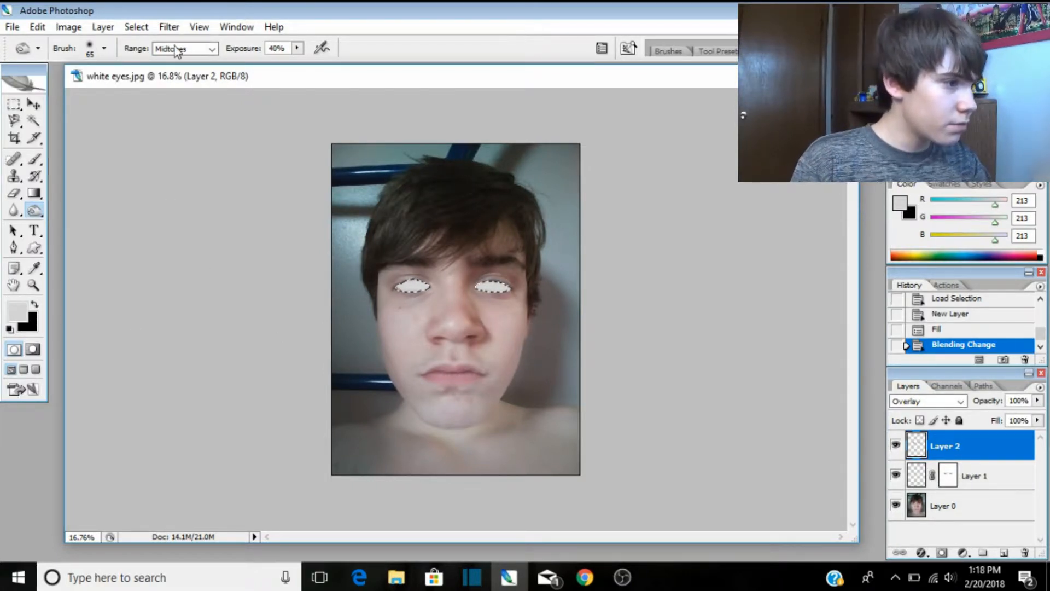
Burn the edges of both selected white eyes on Layer 2 with midtones range and 40% exposure.
{"action": "scroll", "coordinate": [422, 312], "scroll_direction": "up", "scroll_amount": 7}
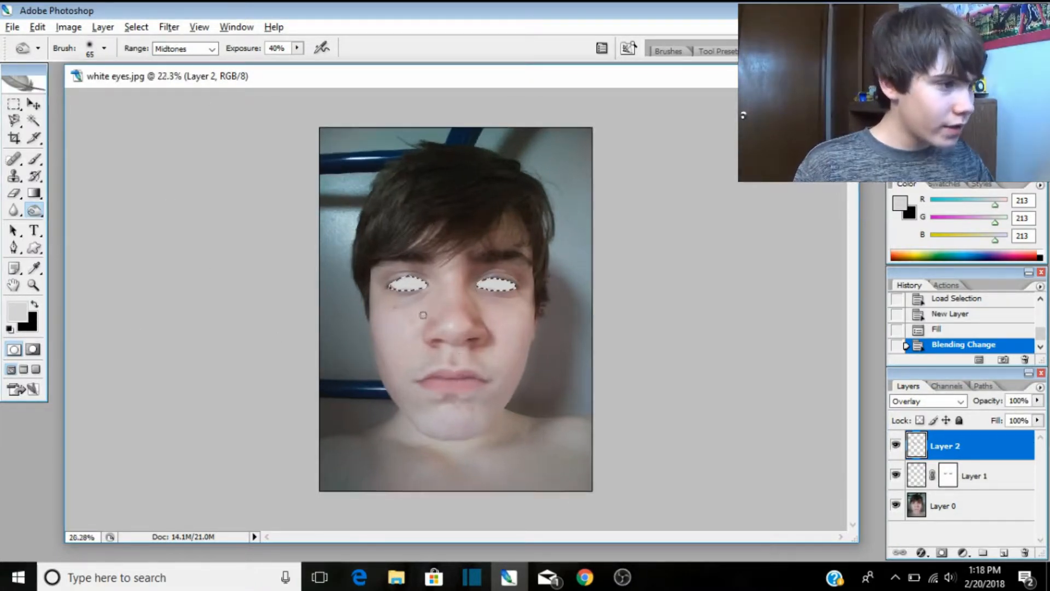
{"action": "scroll", "coordinate": [201, 383], "scroll_direction": "up", "scroll_amount": 8}
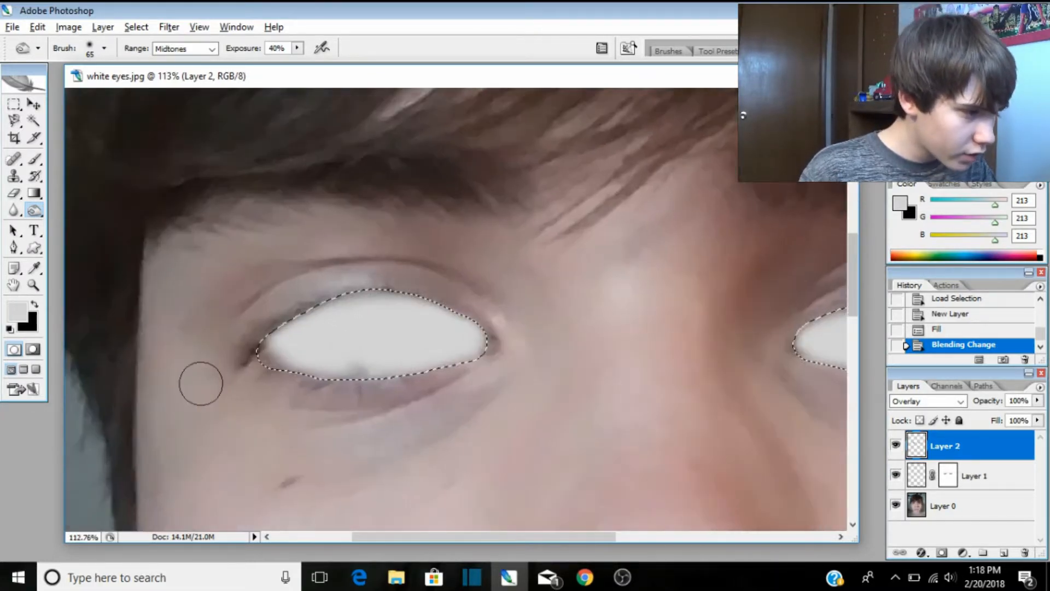
{"action": "left_click", "coordinate": [296, 47]}
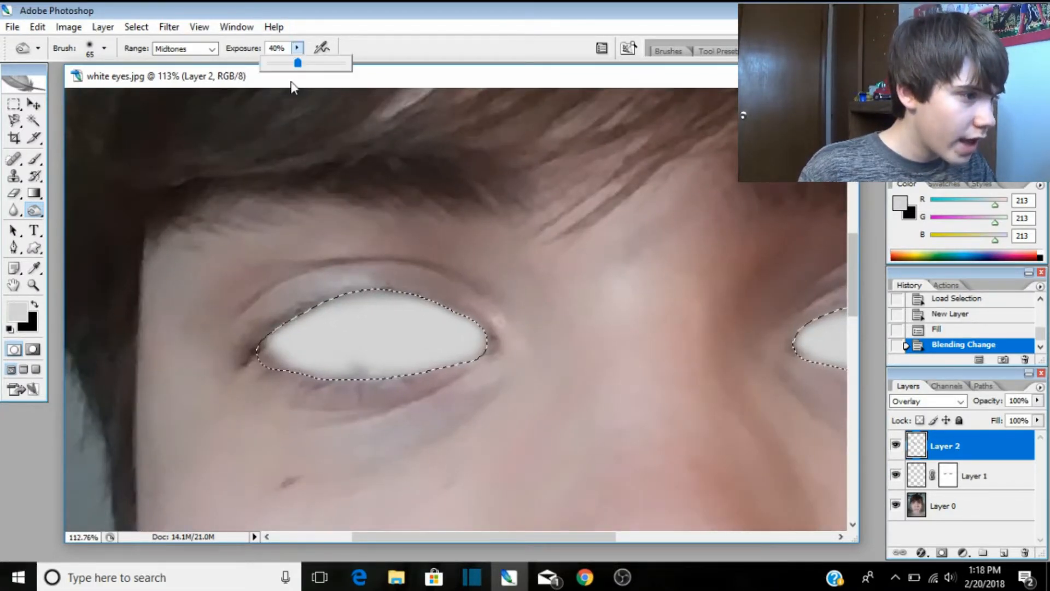
{"action": "left_click_drag", "start_coordinate": [297, 70], "coordinate": [291, 71]}
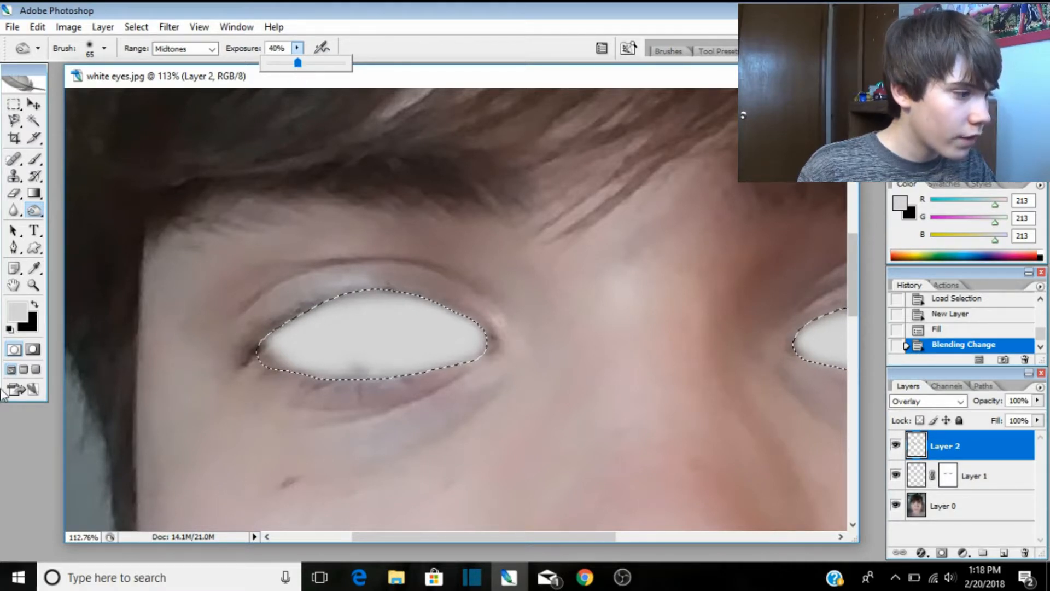
{"action": "left_click", "coordinate": [25, 446]}
{"action": "mouse_move", "coordinate": [253, 382]}
{"action": "left_mouse_down"}
{"action": "mouse_move", "coordinate": [306, 390]}
{"action": "mouse_move", "coordinate": [271, 372]}
{"action": "mouse_move", "coordinate": [264, 390]}
{"action": "mouse_move", "coordinate": [246, 364]}
{"action": "mouse_move", "coordinate": [260, 359]}
{"action": "mouse_move", "coordinate": [255, 378]}
{"action": "mouse_move", "coordinate": [305, 397]}
{"action": "mouse_move", "coordinate": [369, 398]}
{"action": "mouse_move", "coordinate": [347, 410]}
{"action": "mouse_move", "coordinate": [403, 407]}
{"action": "mouse_move", "coordinate": [365, 406]}
{"action": "mouse_move", "coordinate": [486, 376]}
{"action": "left_mouse_up"}
{"action": "scroll", "coordinate": [206, 332], "scroll_direction": "down", "scroll_amount": 5}
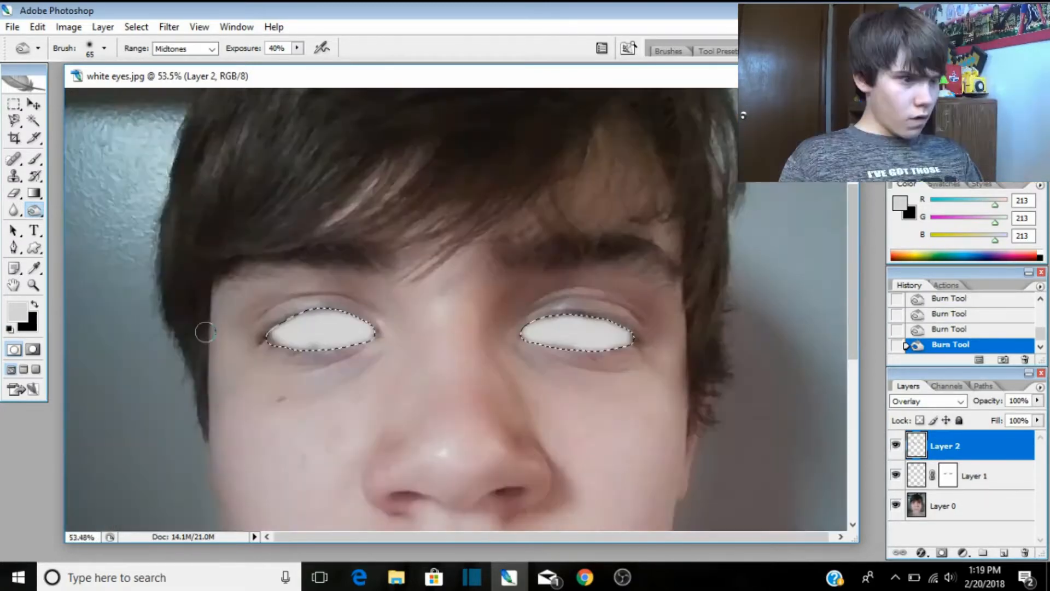
{"action": "scroll", "coordinate": [327, 337], "scroll_direction": "down", "scroll_amount": 4}
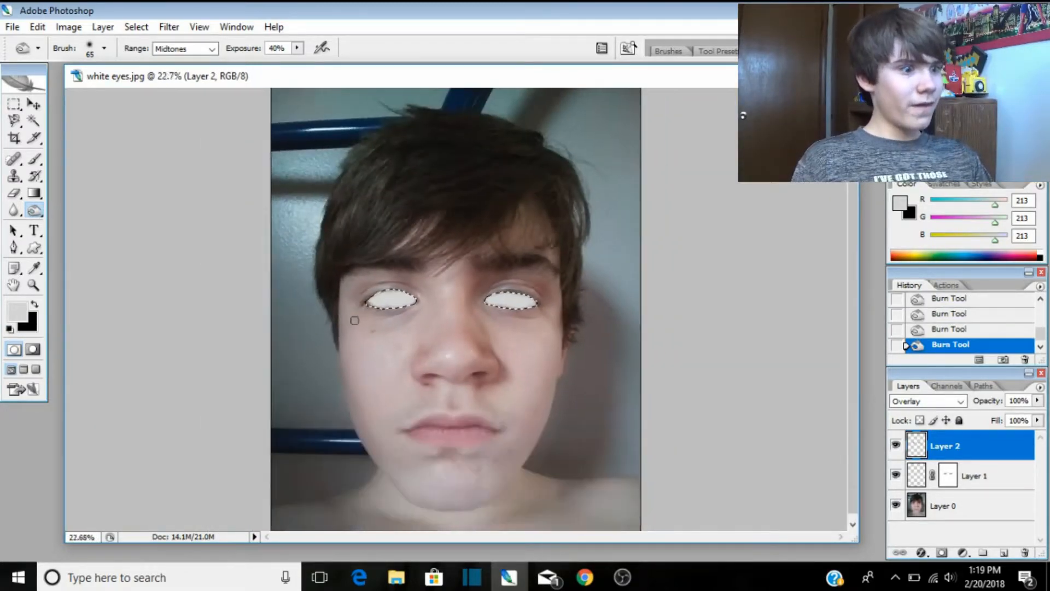
Choose the Dodge tool and set its exposure to 61% with the midtones range.
{"action": "scroll", "coordinate": [368, 311], "scroll_direction": "up", "scroll_amount": 3}
{"action": "scroll", "coordinate": [386, 266], "scroll_direction": "up", "scroll_amount": 5}
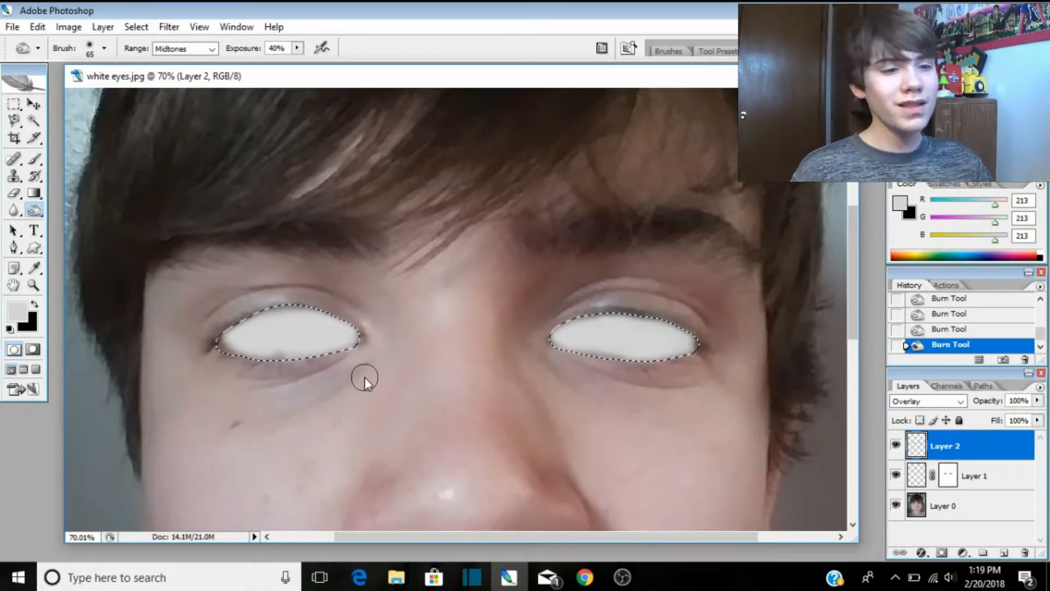
{"action": "left_click", "coordinate": [33, 210]}
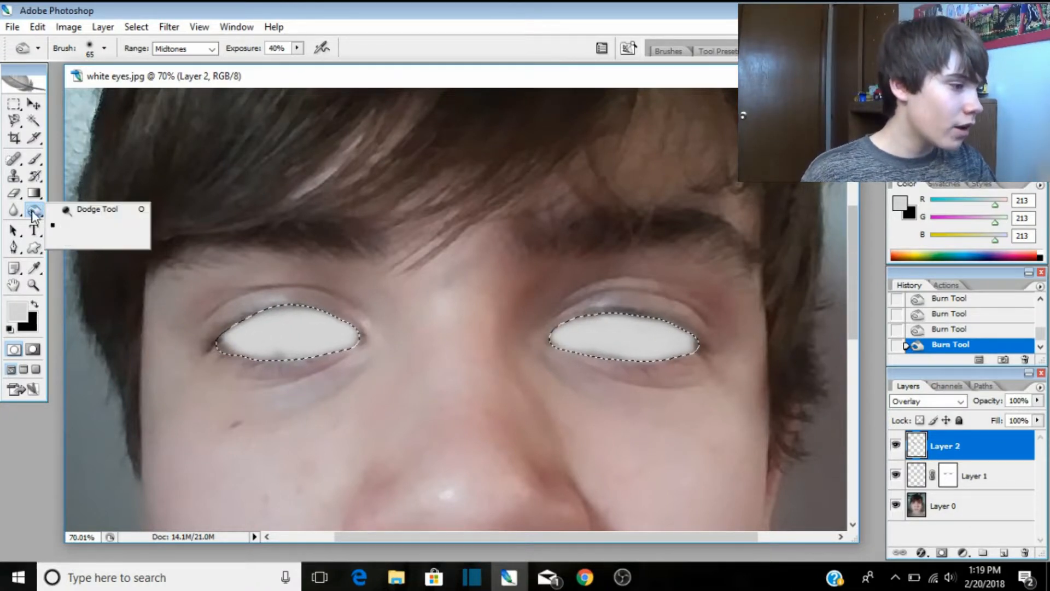
{"action": "left_click", "coordinate": [65, 209]}
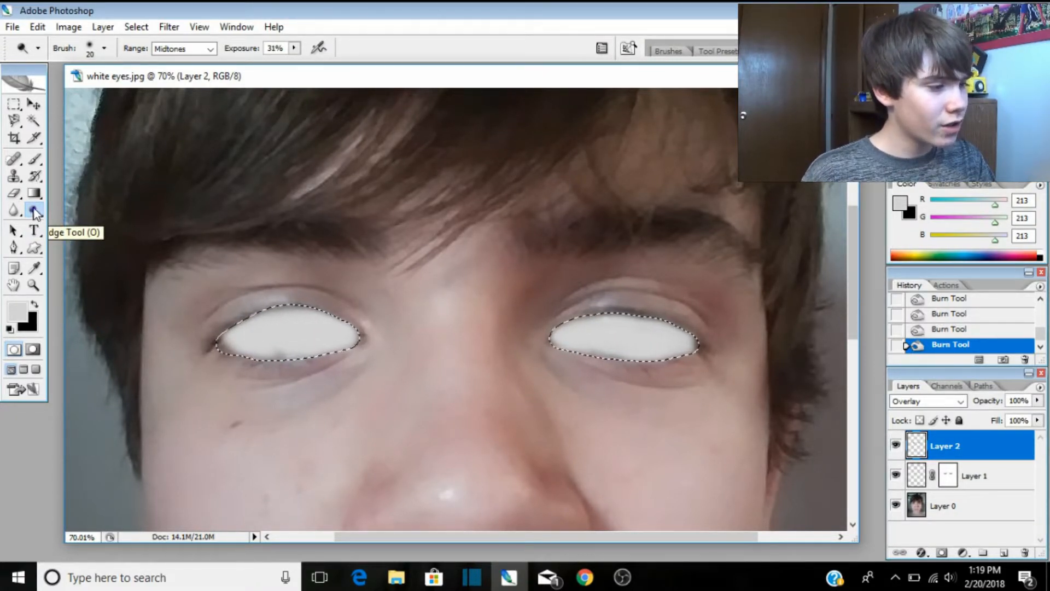
{"action": "left_click", "coordinate": [34, 211]}
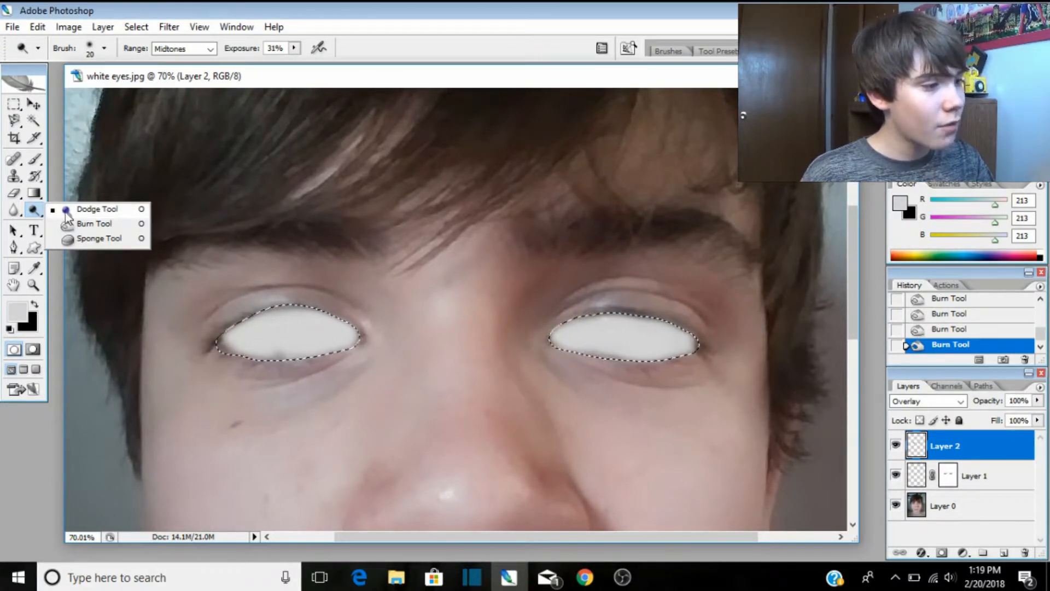
{"action": "left_click", "coordinate": [96, 209]}
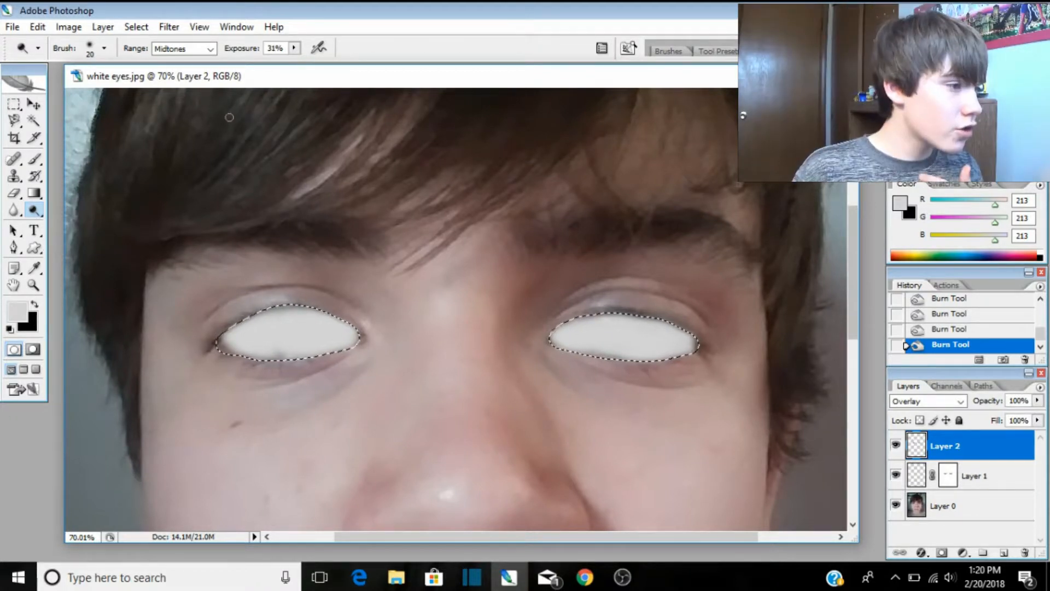
{"action": "left_click", "coordinate": [294, 48]}
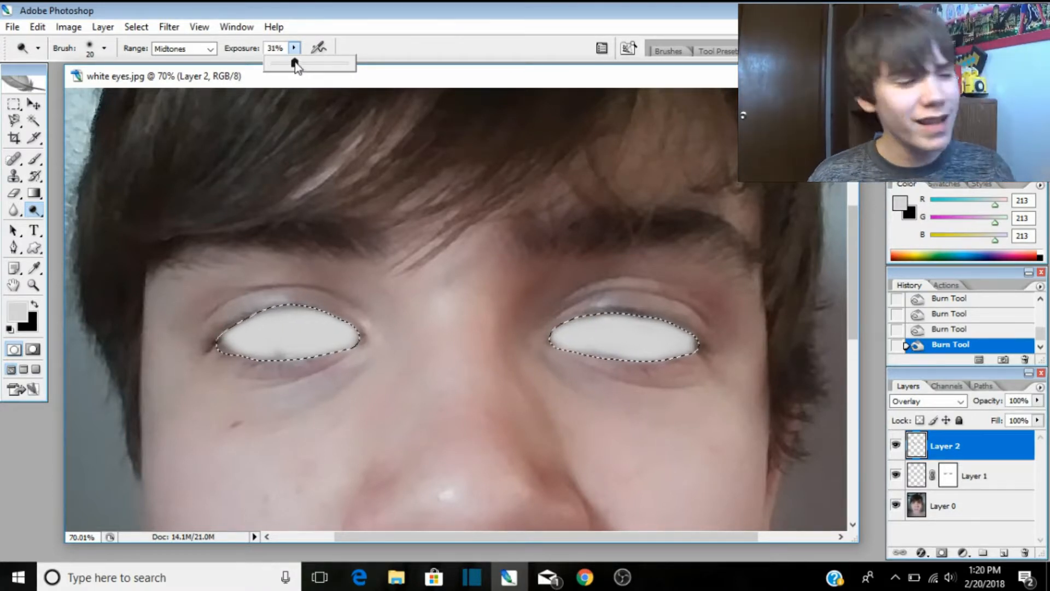
{"action": "left_click_drag", "start_coordinate": [295, 64], "coordinate": [320, 64]}
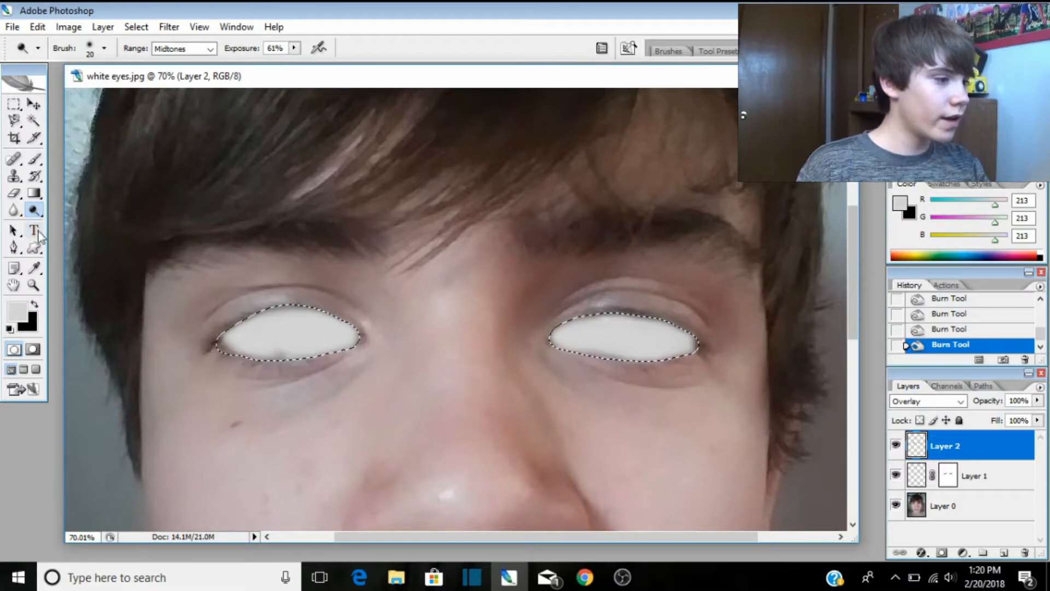
{"action": "right_click", "coordinate": [33, 209]}
{"action": "left_click", "coordinate": [81, 206]}
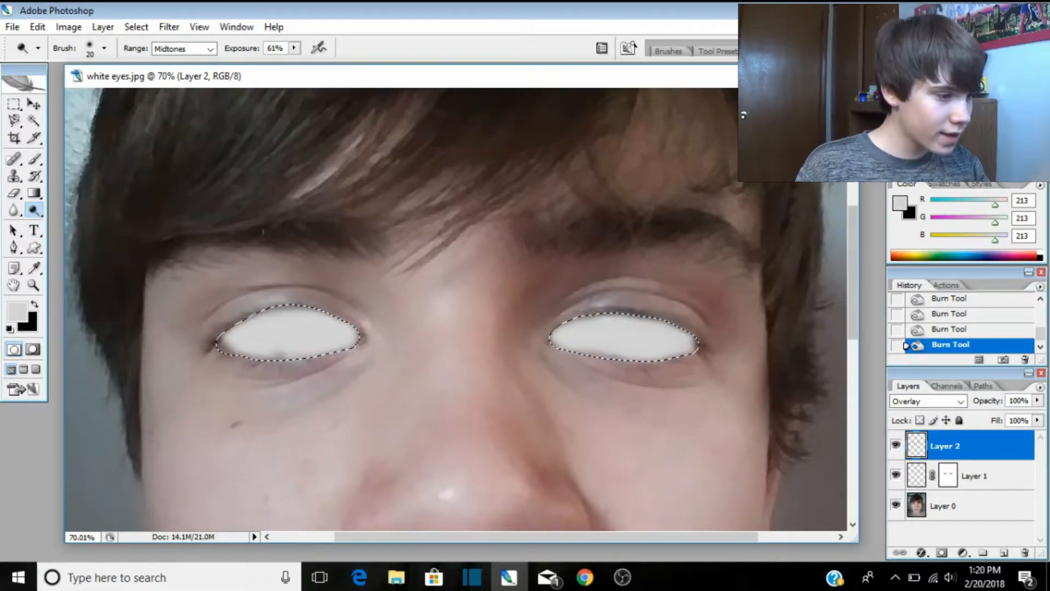
Dodge small bright catchlight spots on Layer 2 in the image's left eye, using the original reflection beneath Layer 1 as reference.
{"action": "scroll", "coordinate": [258, 329], "scroll_direction": "up", "scroll_amount": 2}
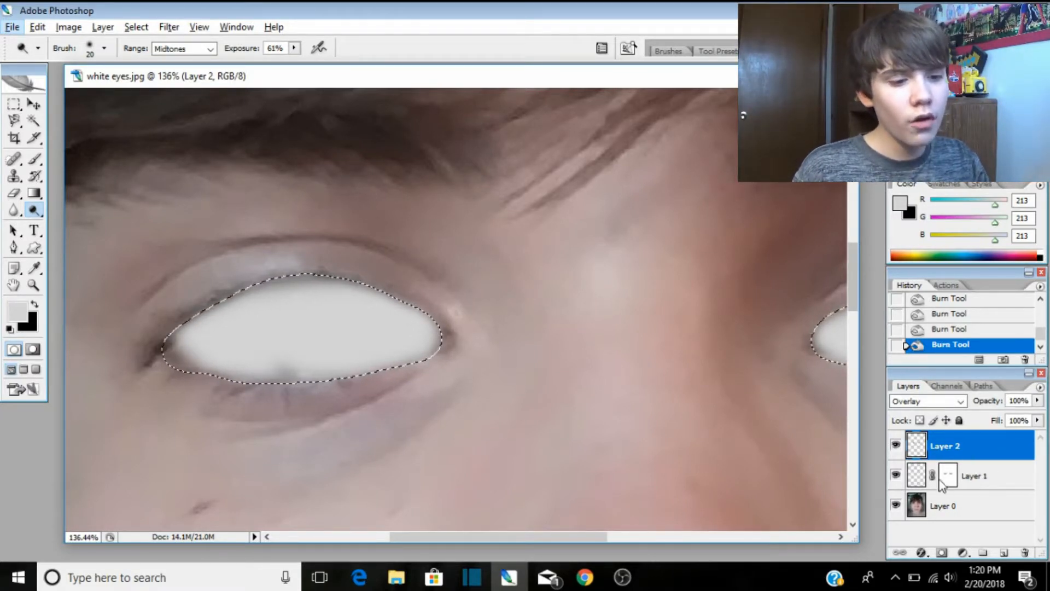
{"action": "left_click", "coordinate": [895, 475]}
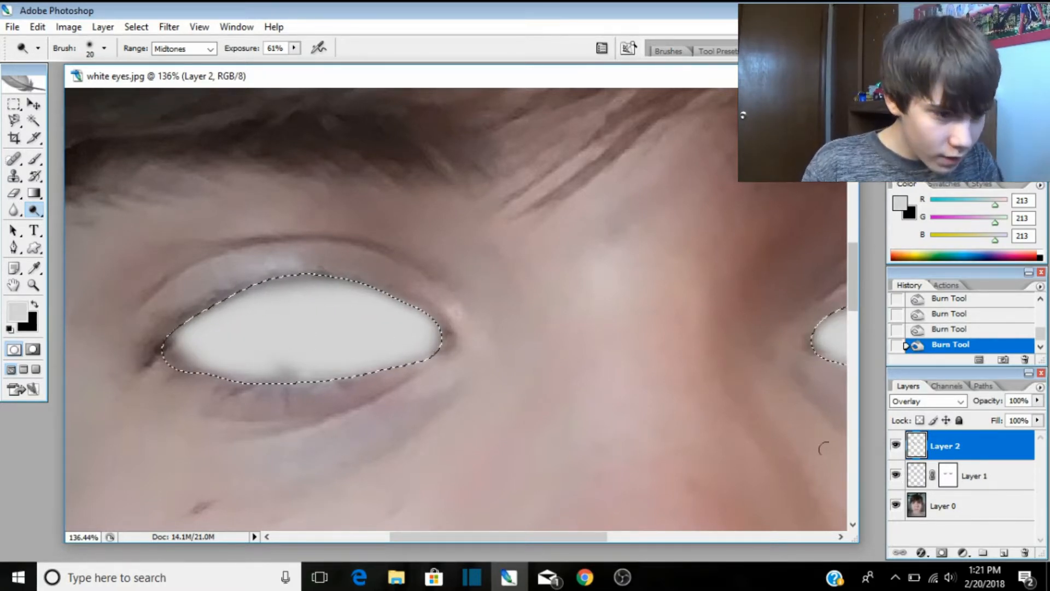
{"action": "key", "text": "F6"}
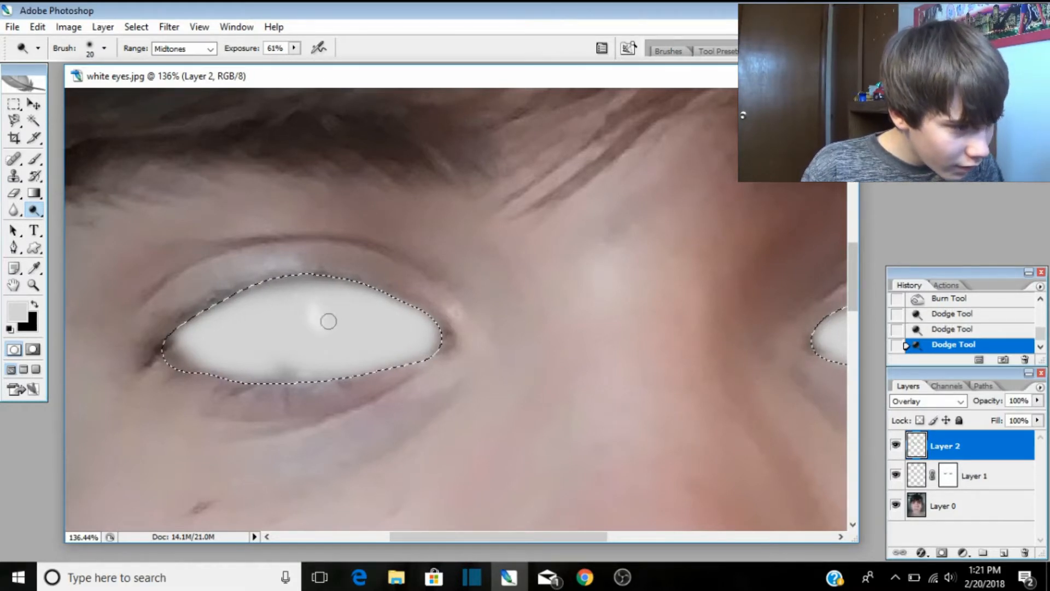
{"action": "left_click_drag", "start_coordinate": [330, 316], "coordinate": [320, 310]}
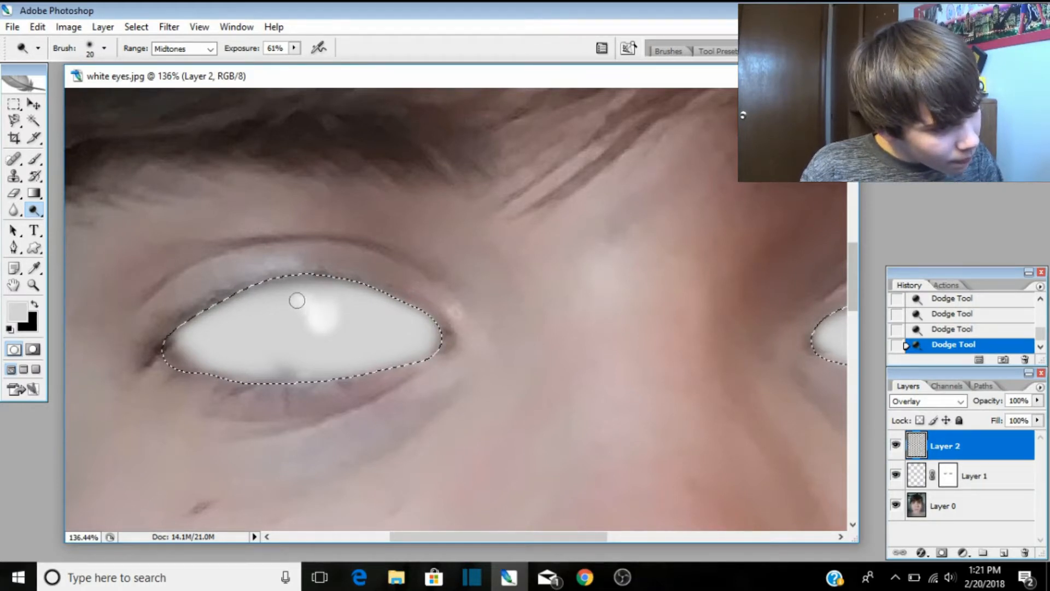
{"action": "left_click", "coordinate": [297, 299]}
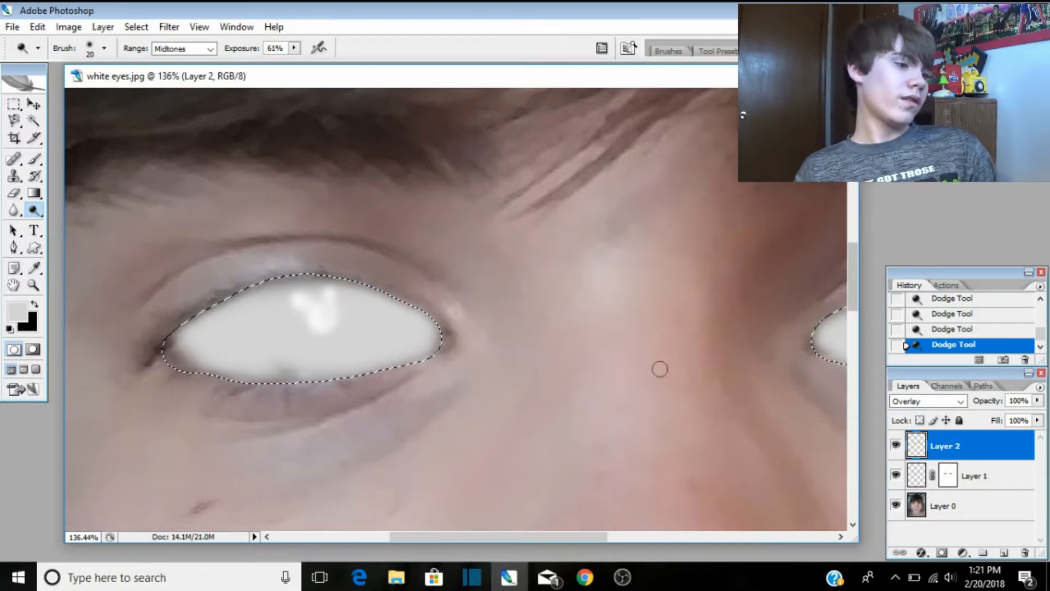
{"action": "left_click", "coordinate": [327, 295]}
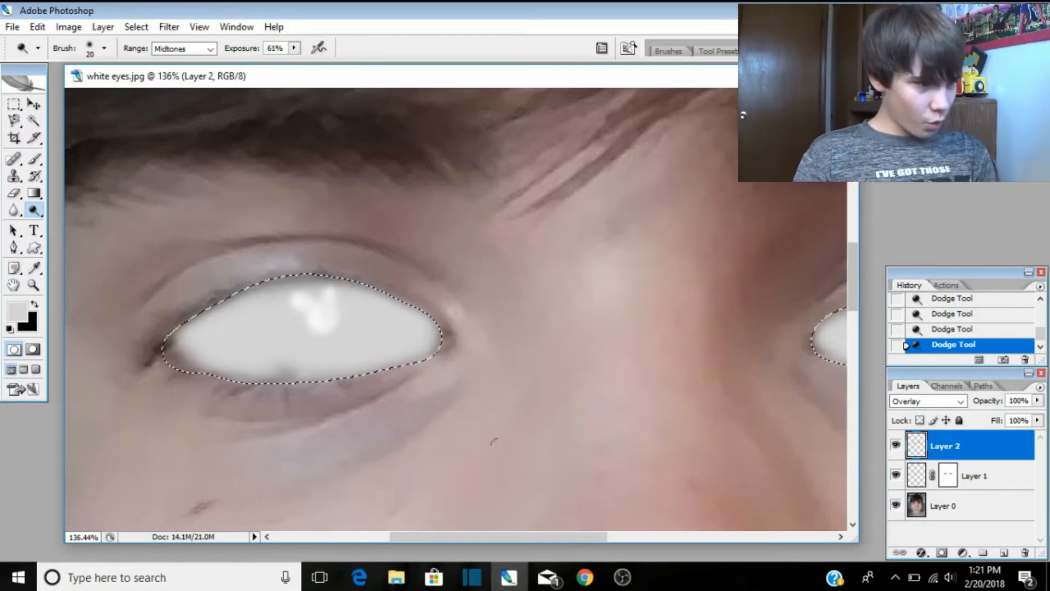
Dodge matching catchlights into the image's right eye on Layer 2, hiding and restoring Layer 1 to locate the original reflection.
{"action": "left_click_drag", "start_coordinate": [510, 537], "coordinate": [643, 524]}
{"action": "left_click", "coordinate": [896, 475]}
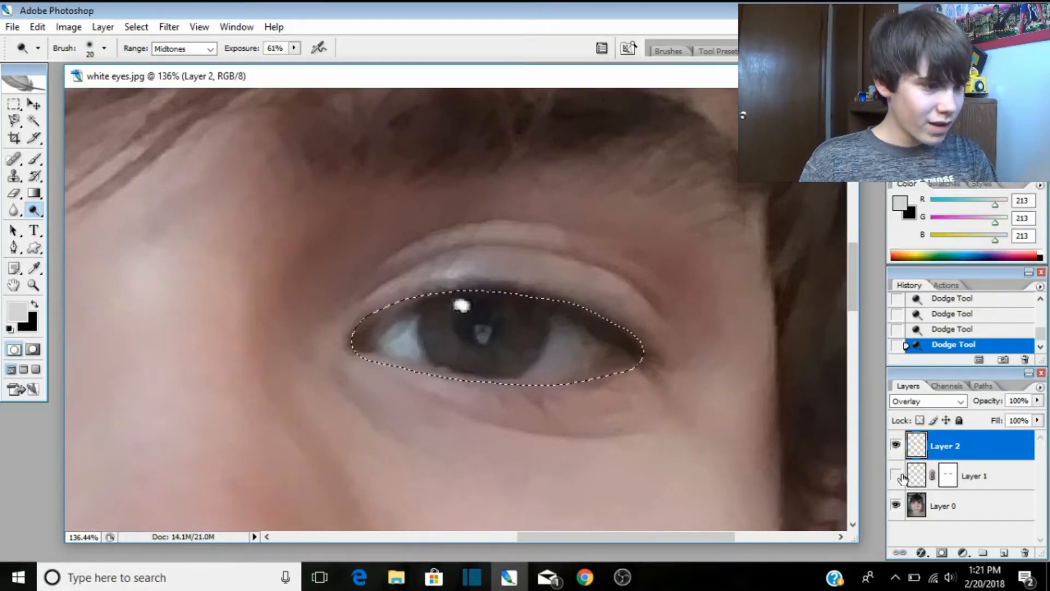
{"action": "left_click", "coordinate": [896, 476]}
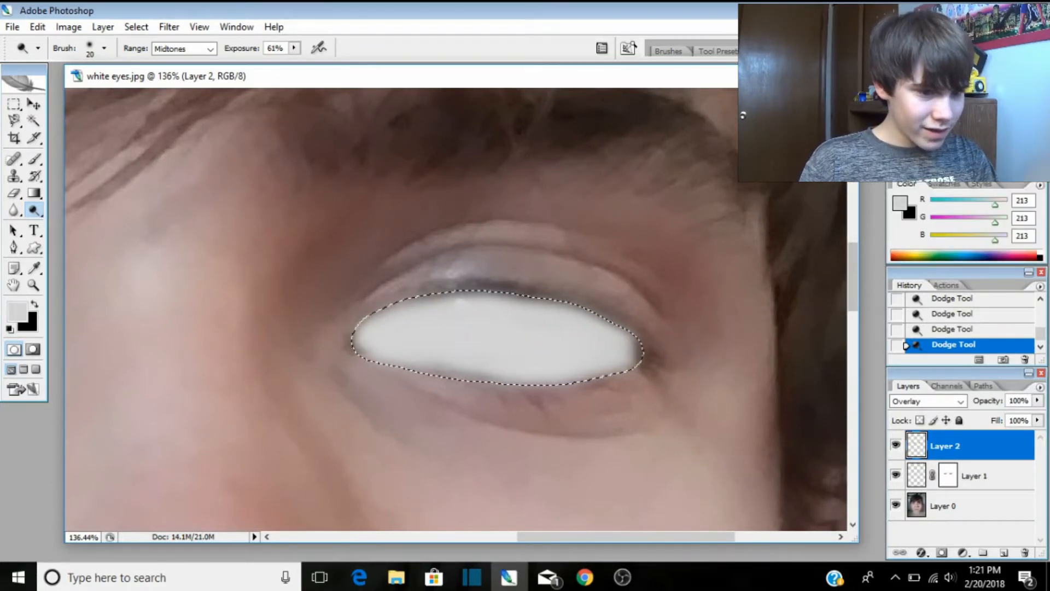
{"action": "left_click", "coordinate": [896, 475]}
{"action": "left_click", "coordinate": [897, 475]}
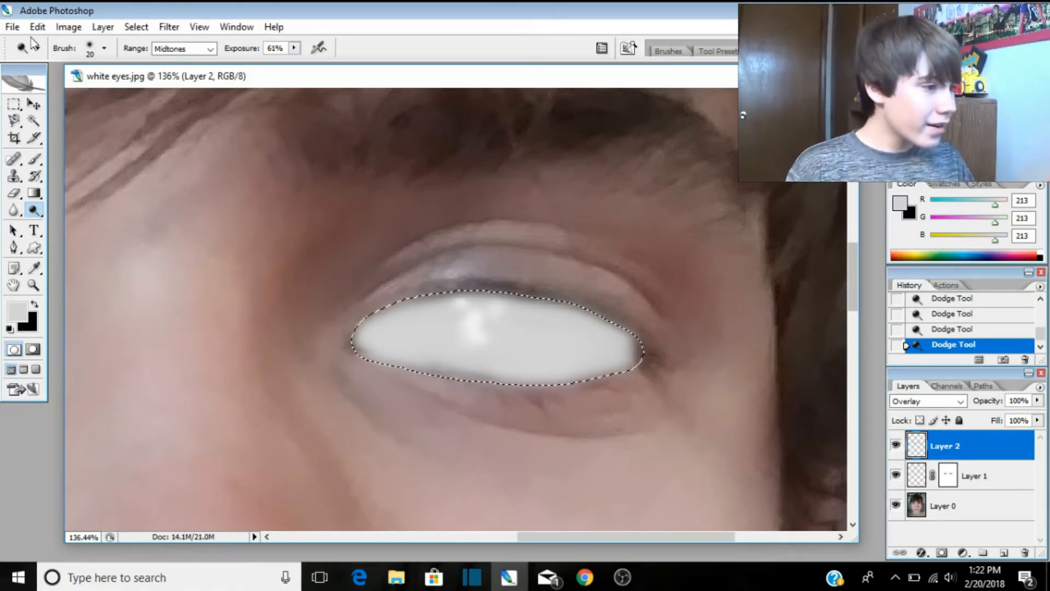
Set the Dodge range to Highlights and brighten the catchlight spots in both white eyes.
{"action": "left_click", "coordinate": [169, 49]}
{"action": "left_click", "coordinate": [164, 87]}
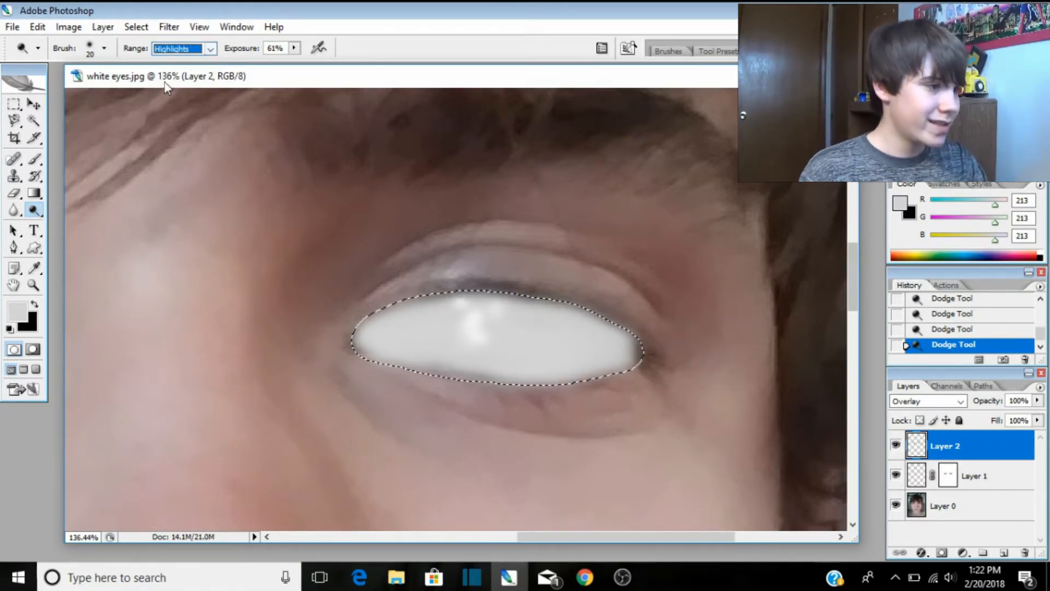
{"action": "left_click_drag", "start_coordinate": [614, 536], "coordinate": [407, 533]}
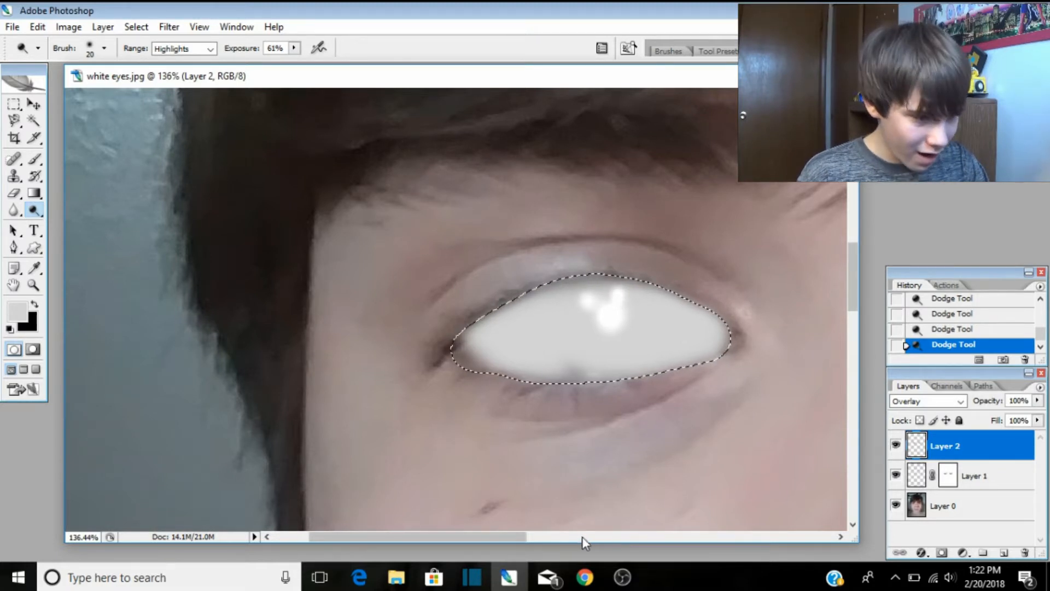
{"action": "left_click_drag", "start_coordinate": [524, 536], "coordinate": [767, 529]}
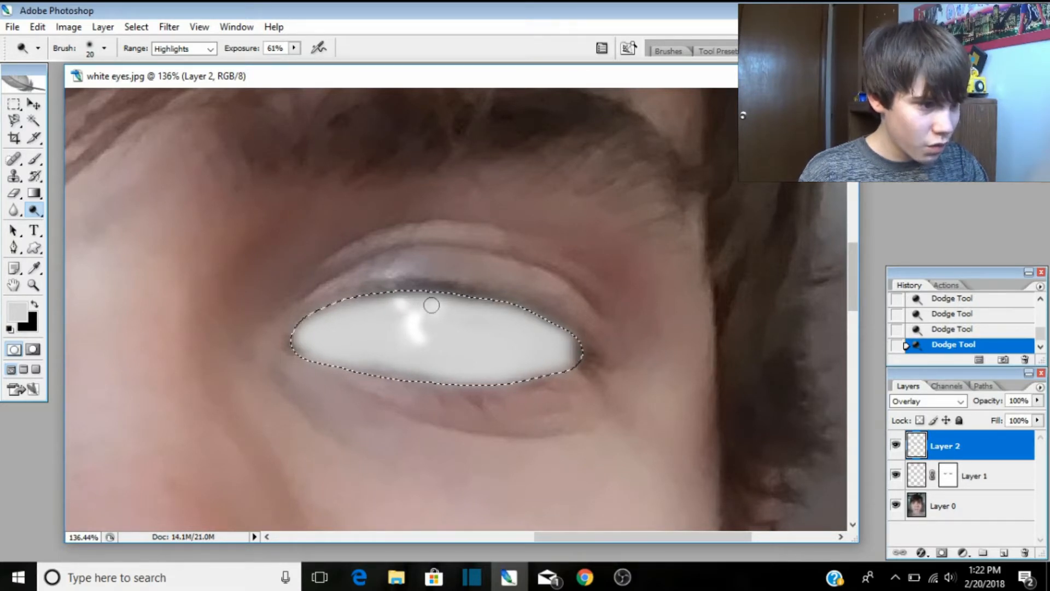
{"action": "left_click_drag", "start_coordinate": [638, 537], "coordinate": [512, 516]}
Compare both eyes with Layer 2's burned and dodged shading hidden and shown.
{"action": "scroll", "coordinate": [511, 516], "scroll_direction": "down", "scroll_amount": 10}
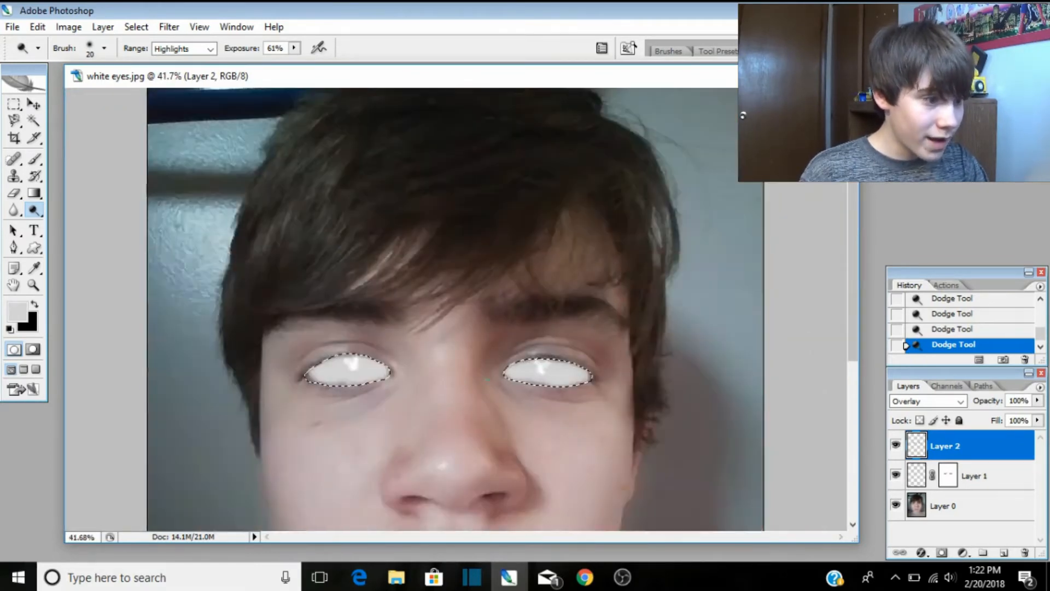
{"action": "scroll", "coordinate": [441, 195], "scroll_direction": "up", "scroll_amount": 5}
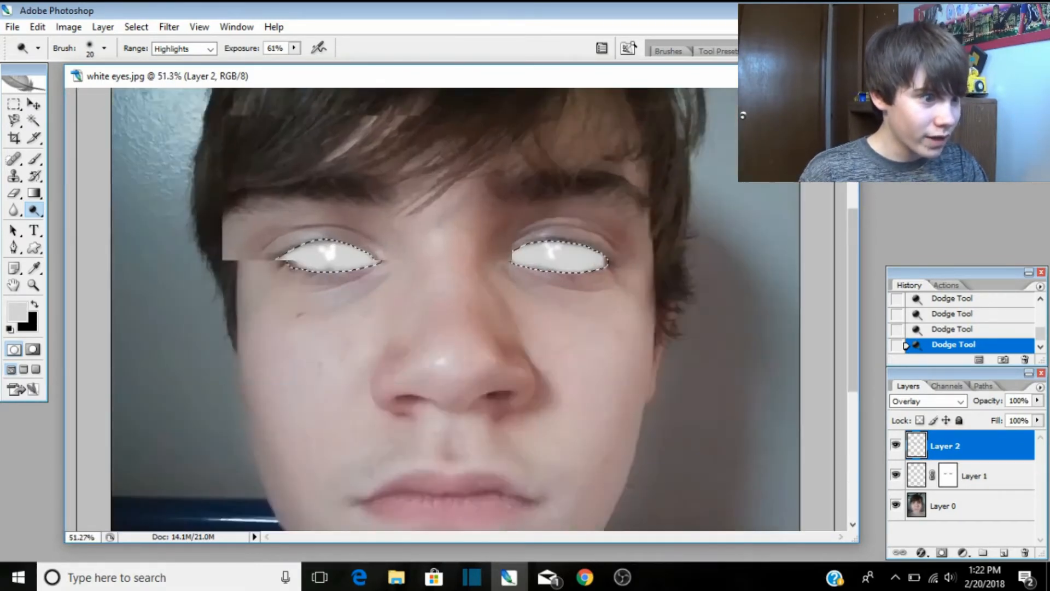
{"action": "scroll", "coordinate": [441, 195], "scroll_direction": "up", "scroll_amount": 1}
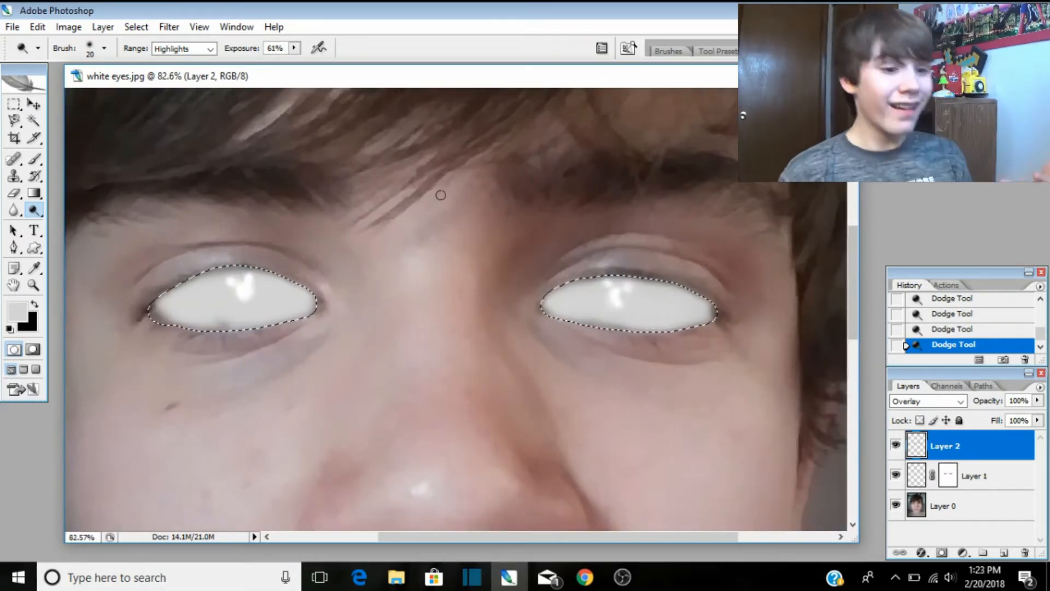
{"action": "left_click", "coordinate": [896, 447]}
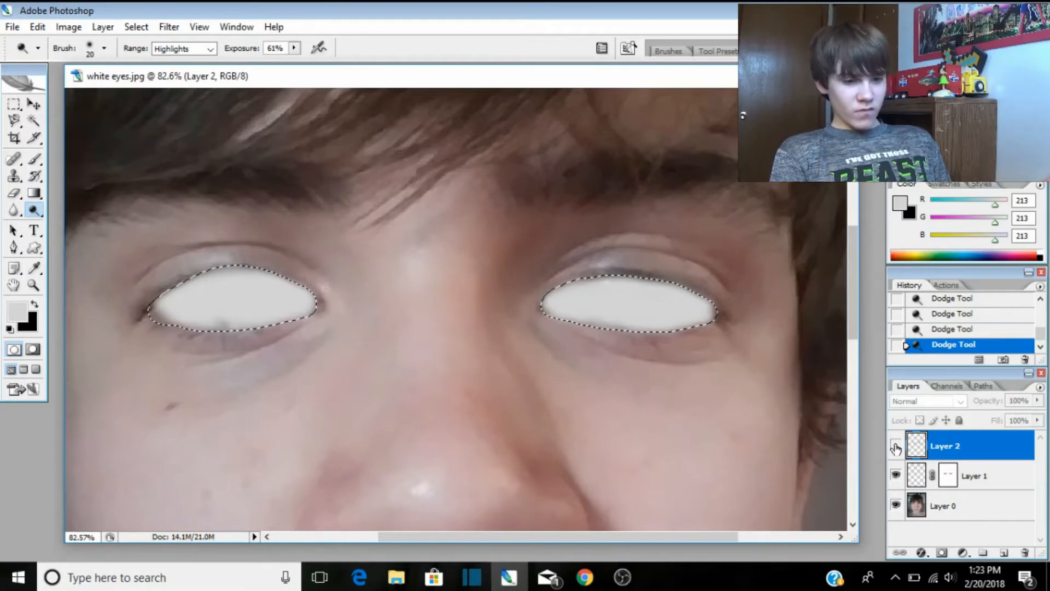
{"action": "left_click", "coordinate": [896, 475]}
{"action": "left_click", "coordinate": [896, 476]}
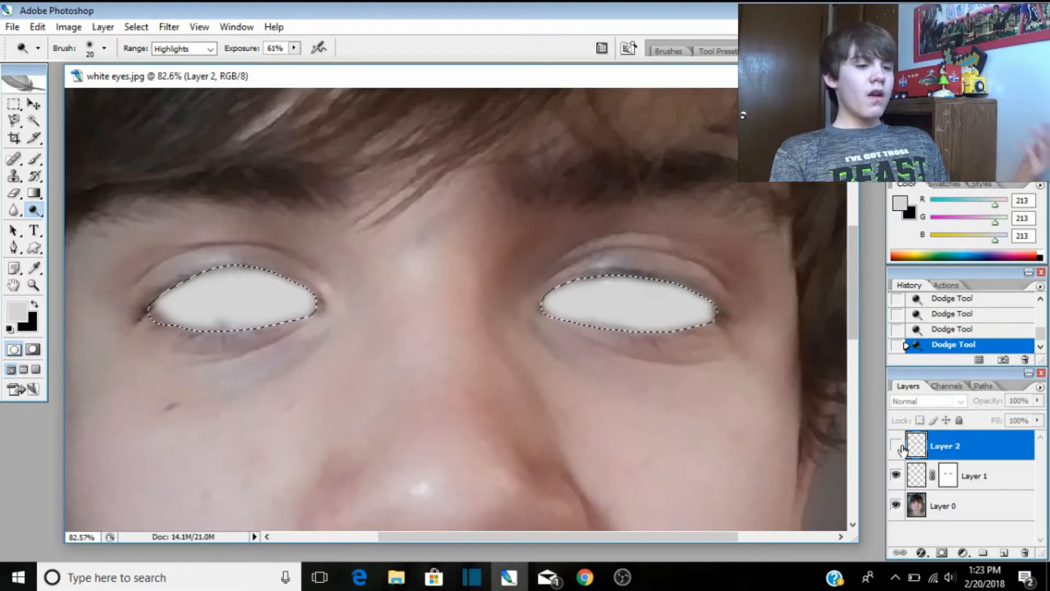
{"action": "left_click", "coordinate": [900, 446]}
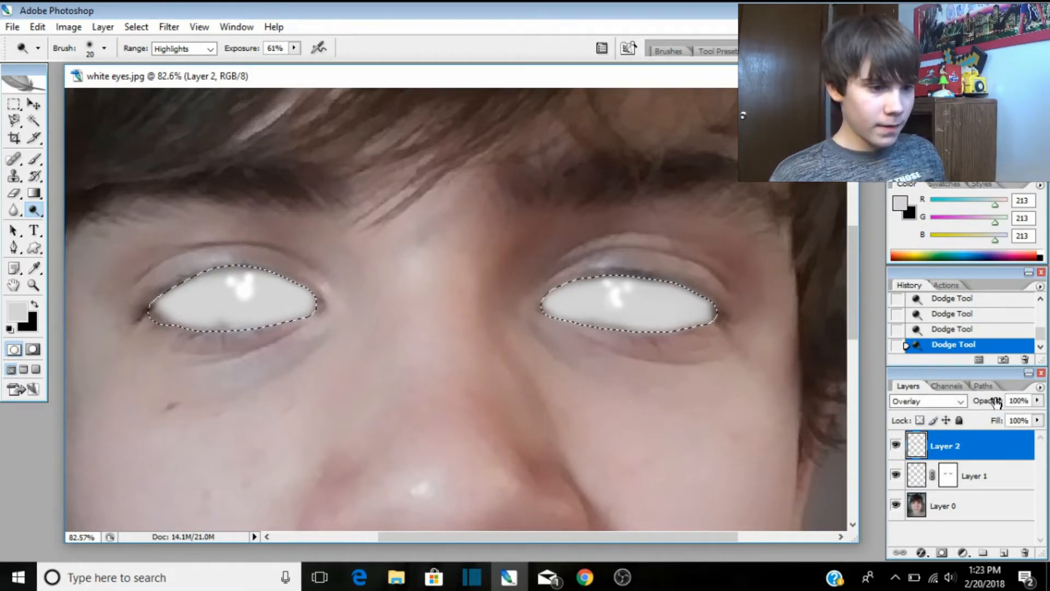
Reduce Layer 2's opacity to 88% and deselect the eyes.
{"action": "left_click_drag", "start_coordinate": [997, 402], "coordinate": [993, 403]}
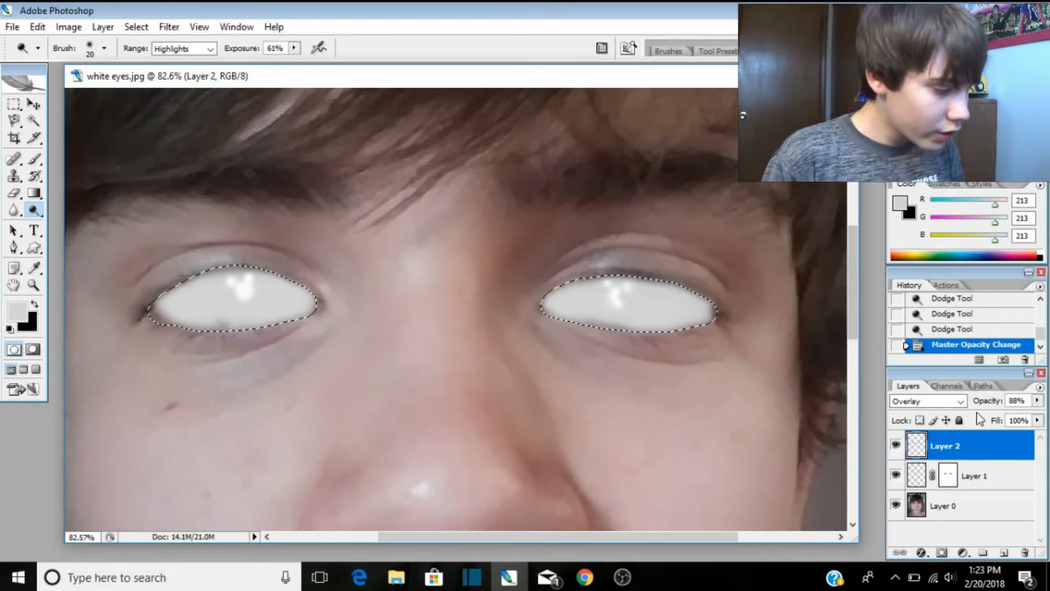
{"action": "key", "text": "ctrl+d"}
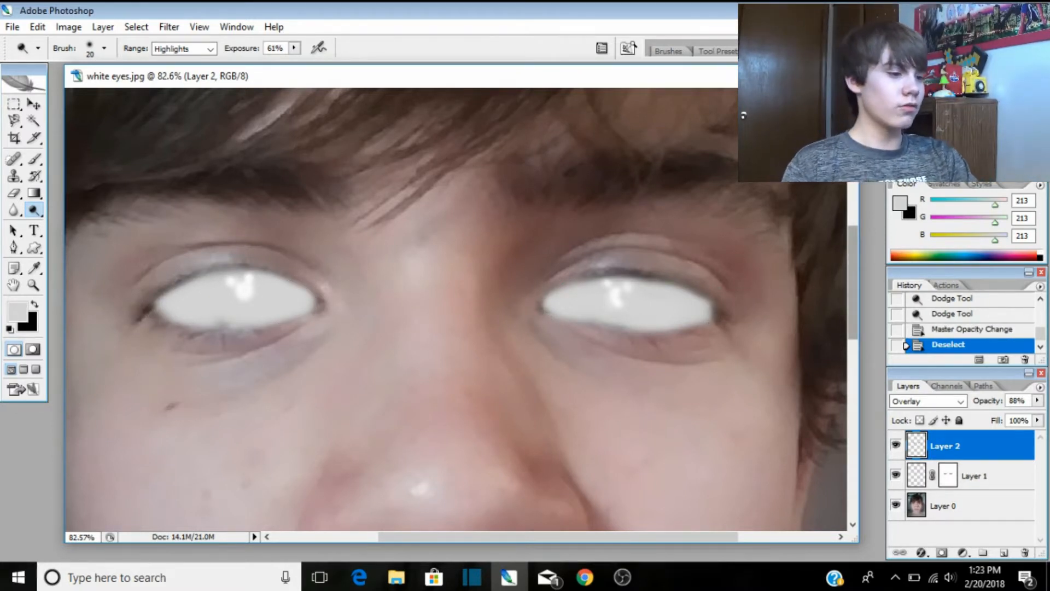
{"action": "scroll", "coordinate": [503, 392], "scroll_direction": "down", "scroll_amount": 5}
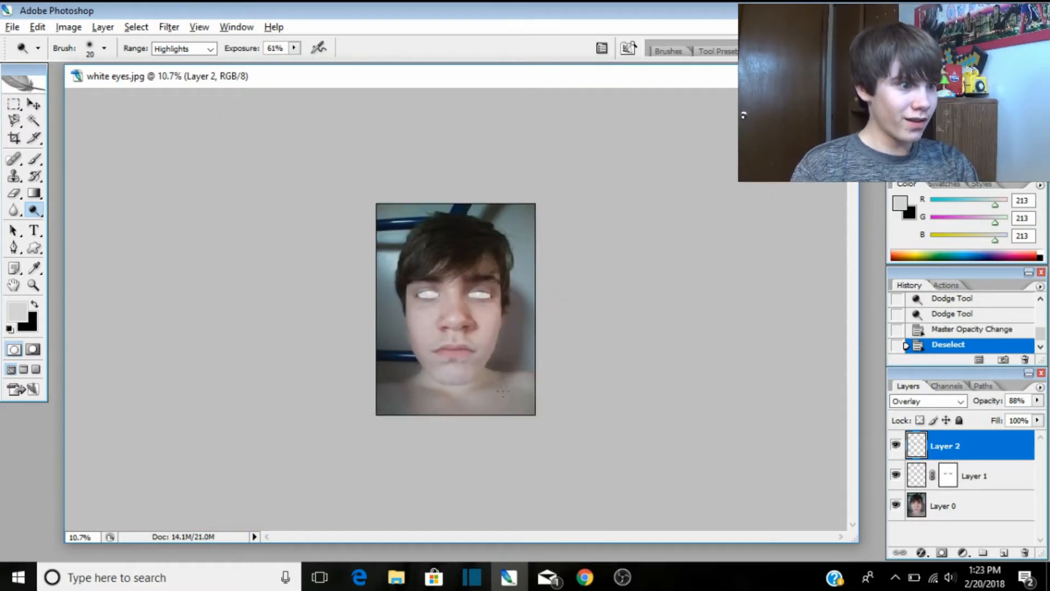
{"action": "scroll", "coordinate": [503, 392], "scroll_direction": "up", "scroll_amount": 2}
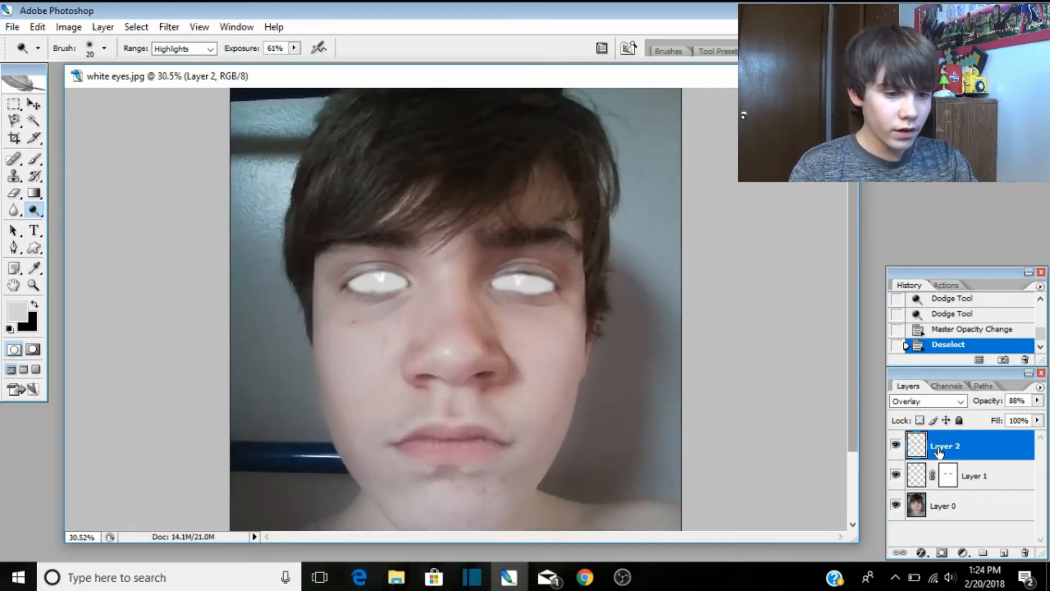
Add a Curves adjustment layer above Layer 2 and raise the Red curve's midtones to input 115, output 140.
{"action": "left_click", "coordinate": [961, 551]}
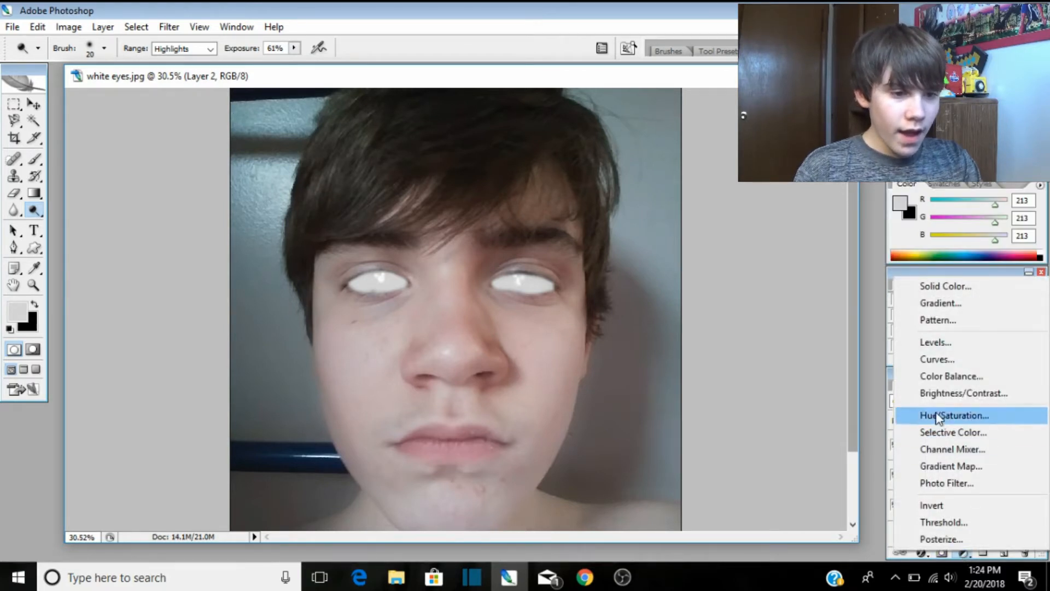
{"action": "left_click", "coordinate": [931, 357]}
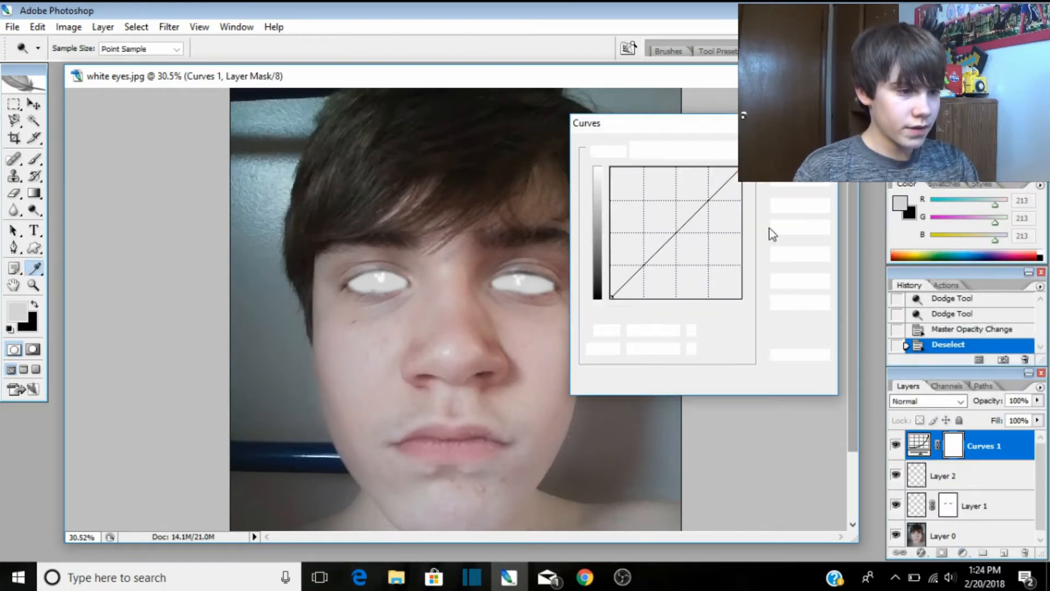
{"action": "left_click", "coordinate": [156, 295]}
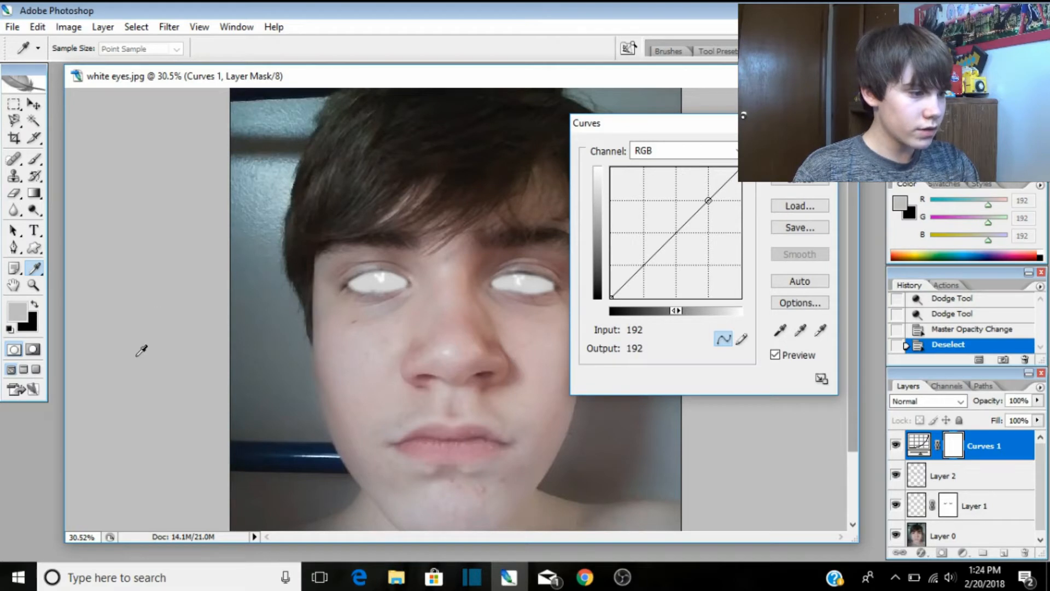
{"action": "scroll", "coordinate": [223, 325], "scroll_direction": "down", "scroll_amount": 3}
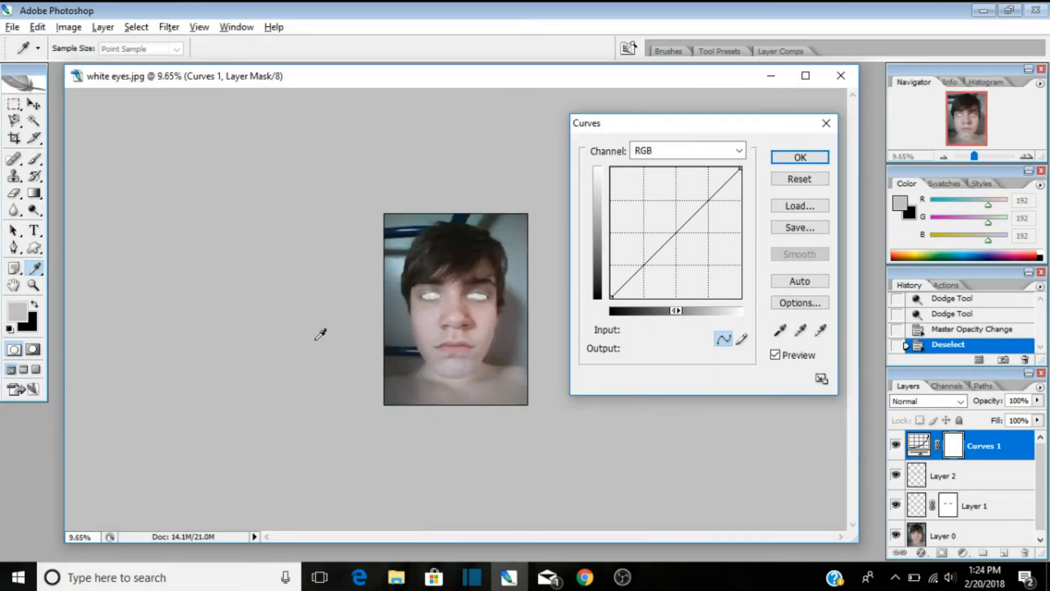
{"action": "scroll", "coordinate": [460, 333], "scroll_direction": "up", "scroll_amount": 1}
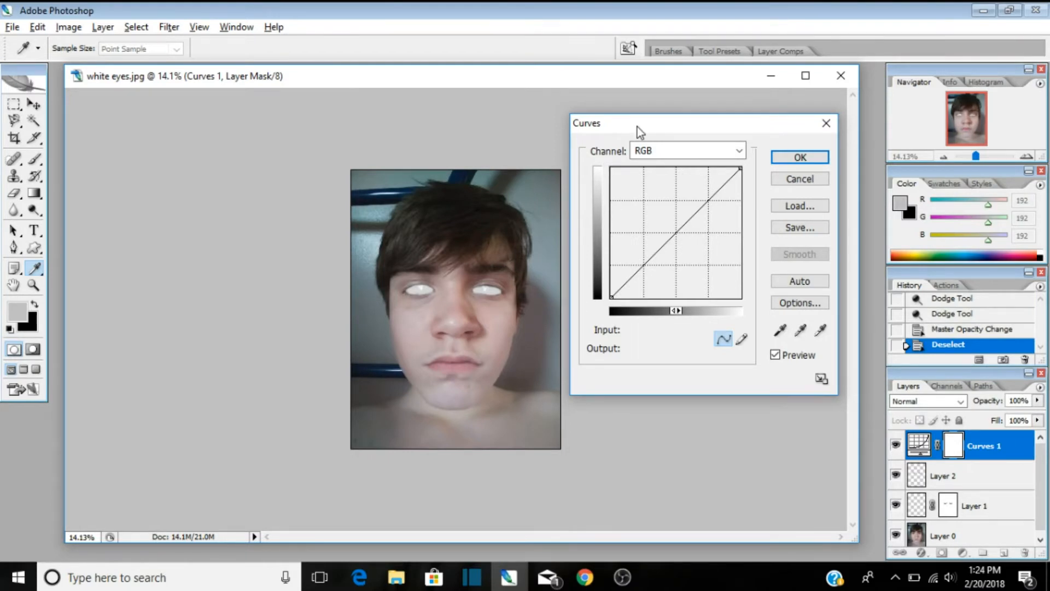
{"action": "left_click", "coordinate": [662, 152]}
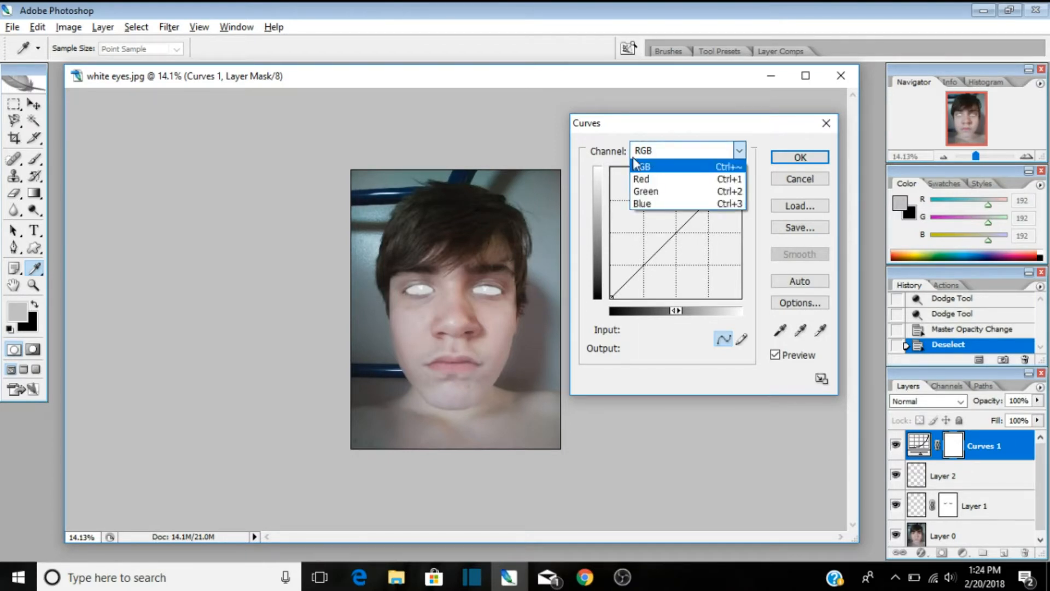
{"action": "left_click", "coordinate": [641, 179]}
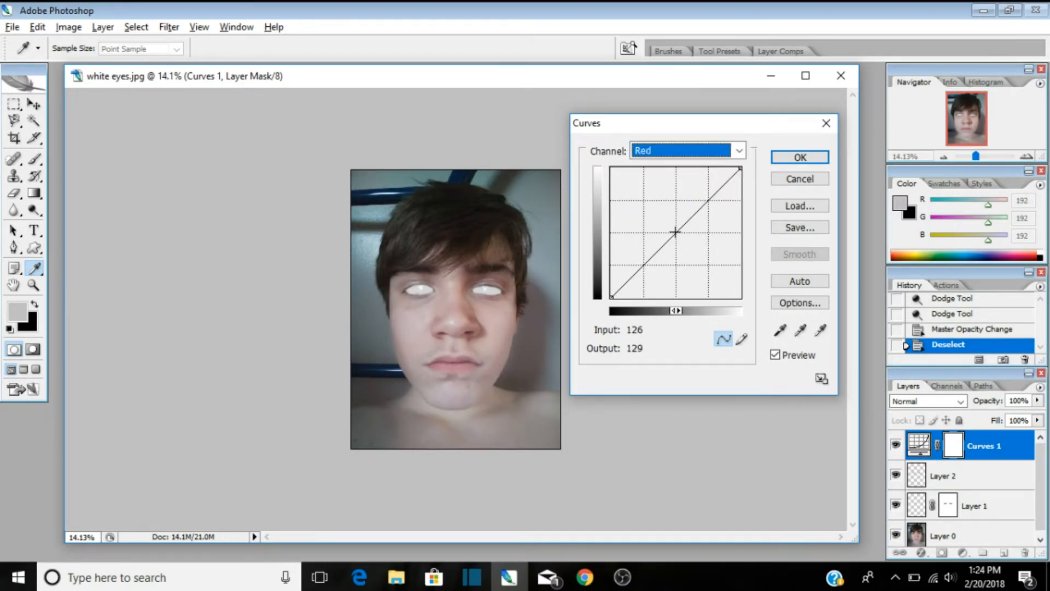
{"action": "left_click_drag", "start_coordinate": [675, 232], "coordinate": [670, 227]}
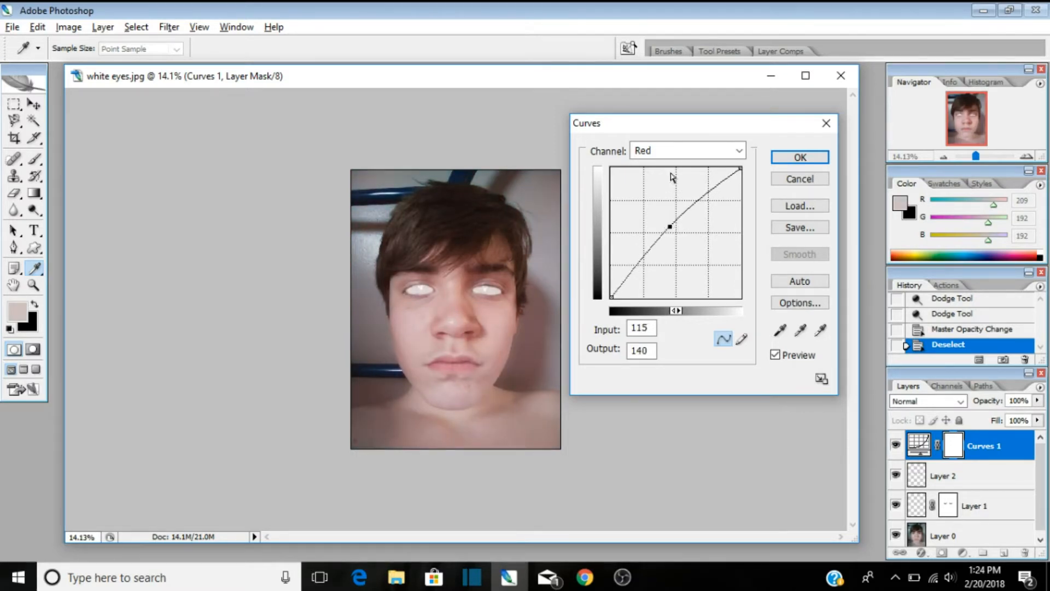
Raise the Green curve's midtones to input 118, output 140.
{"action": "left_click", "coordinate": [659, 152]}
{"action": "left_click", "coordinate": [648, 190]}
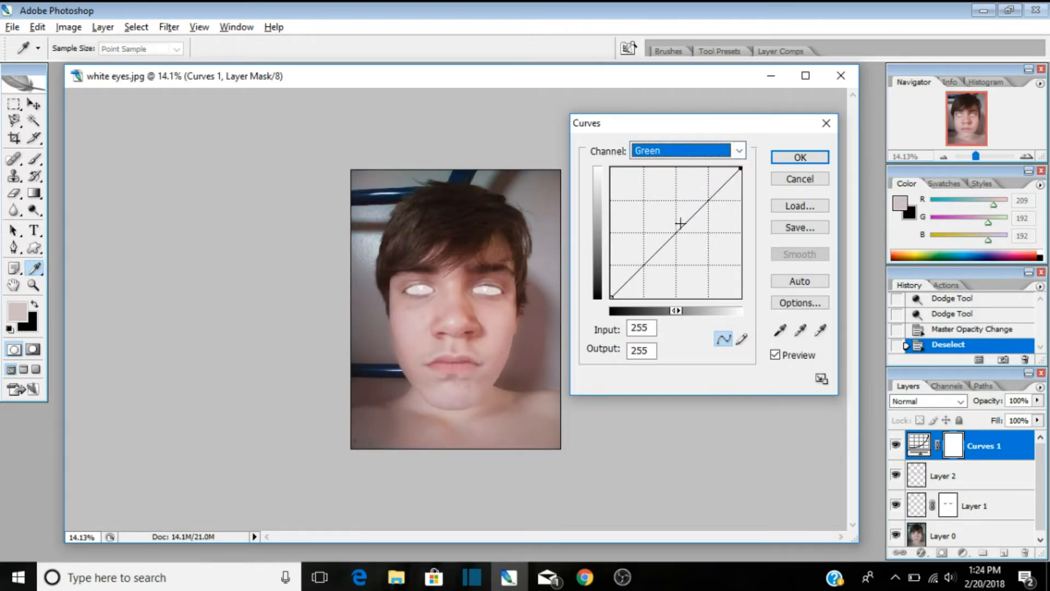
{"action": "left_click_drag", "start_coordinate": [677, 232], "coordinate": [671, 227]}
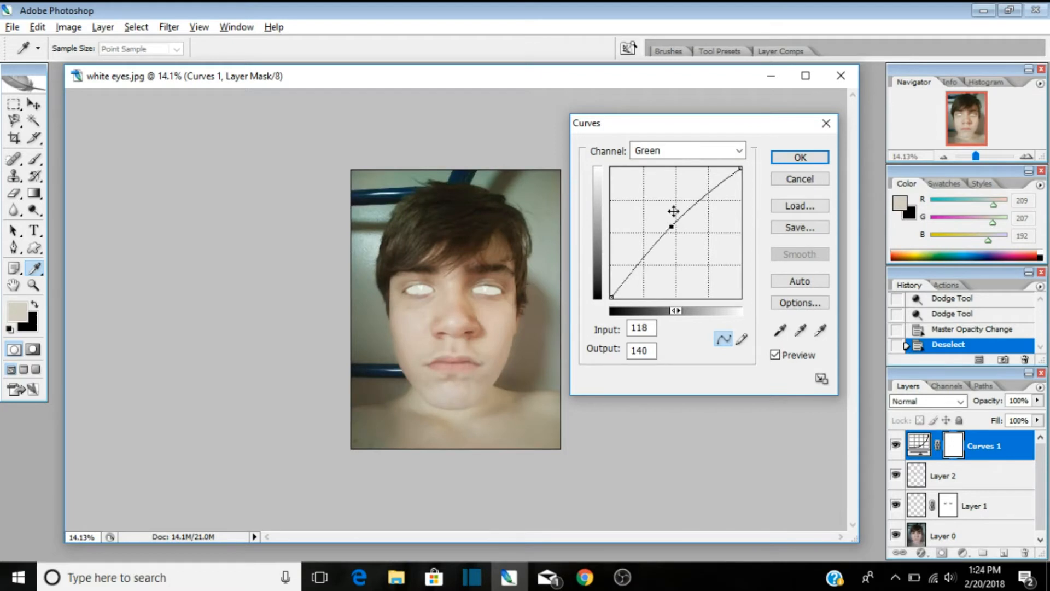
Darken the RGB curve with shadows at input 2, output 11, midtones at 166, 87 and highlights at 255, 241, and apply the adjustment.
{"action": "left_click", "coordinate": [659, 153]}
{"action": "left_click", "coordinate": [656, 163]}
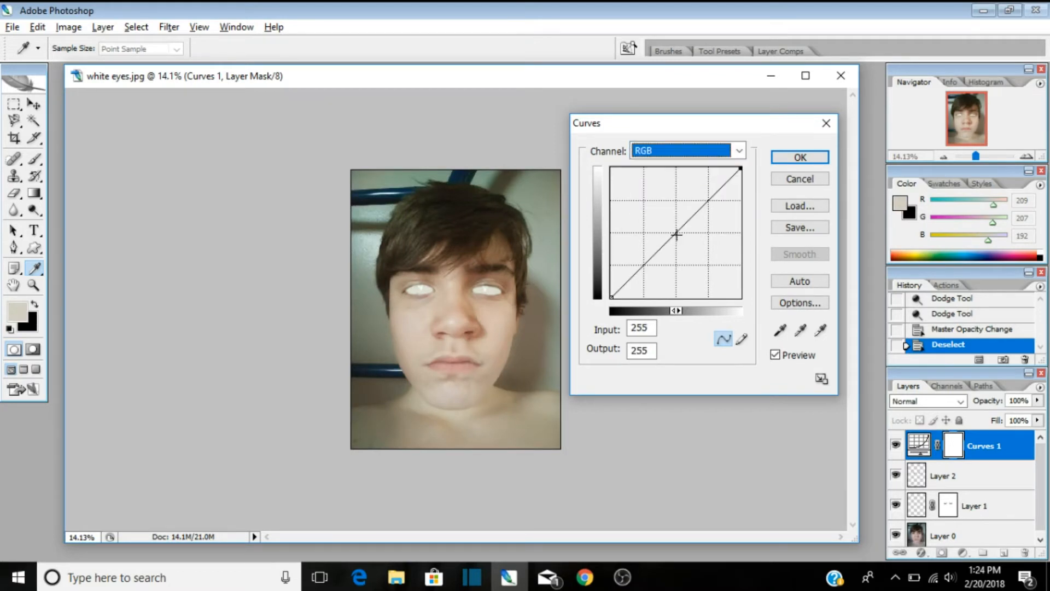
{"action": "left_click_drag", "start_coordinate": [677, 234], "coordinate": [691, 249]}
{"action": "left_click_drag", "start_coordinate": [611, 295], "coordinate": [613, 289]}
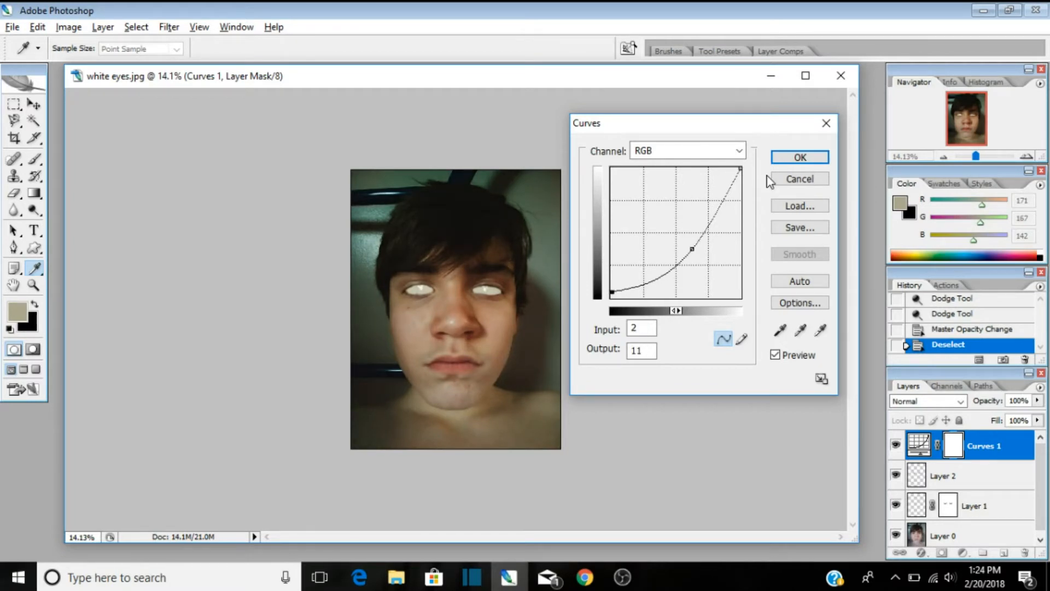
{"action": "left_click_drag", "start_coordinate": [741, 169], "coordinate": [744, 175]}
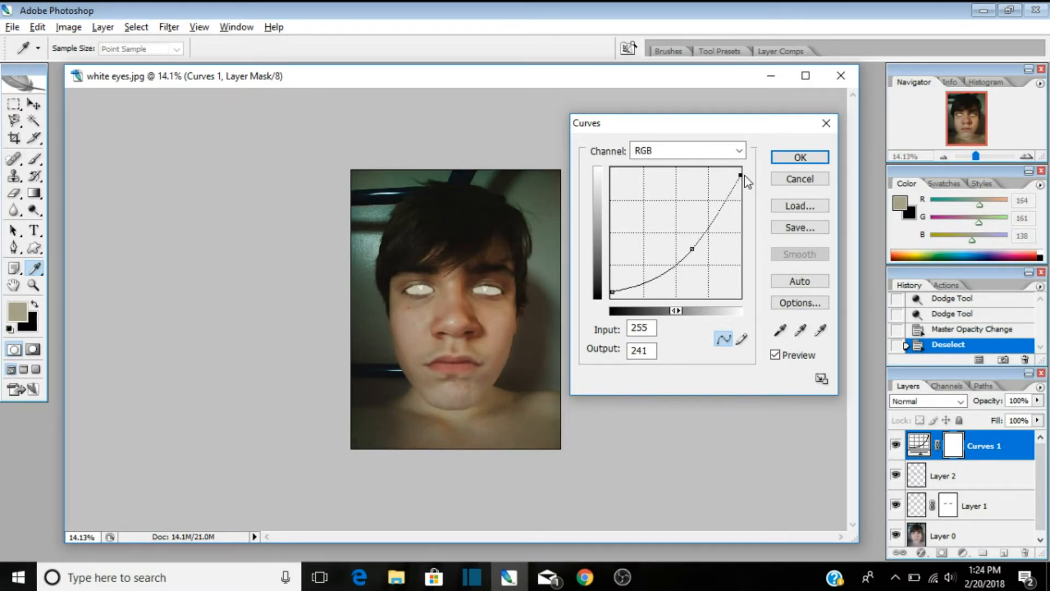
{"action": "left_click_drag", "start_coordinate": [692, 251], "coordinate": [694, 253]}
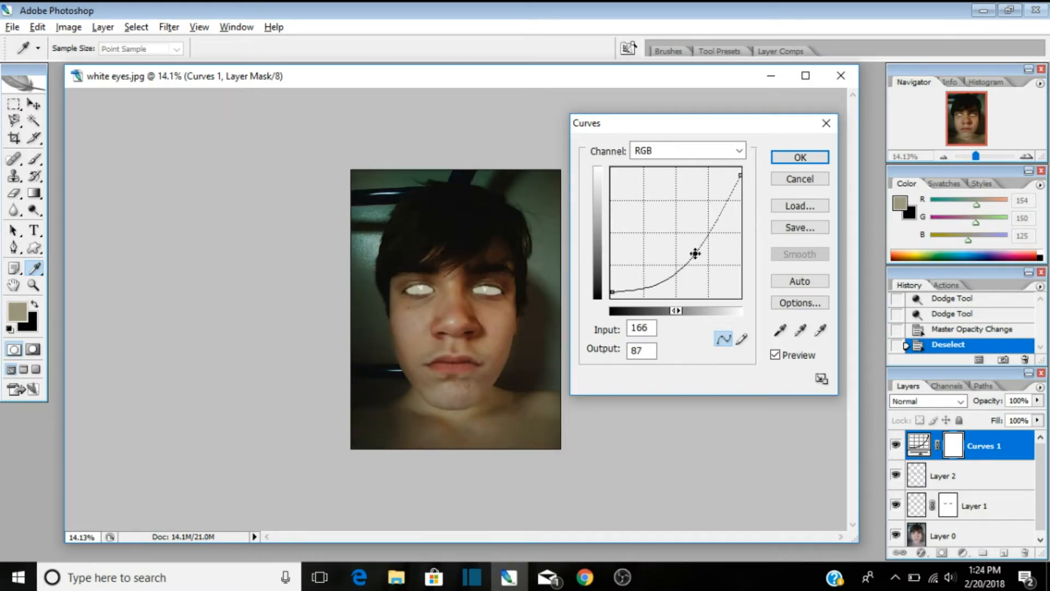
{"action": "left_click", "coordinate": [791, 159]}
{"action": "key", "text": "o"}
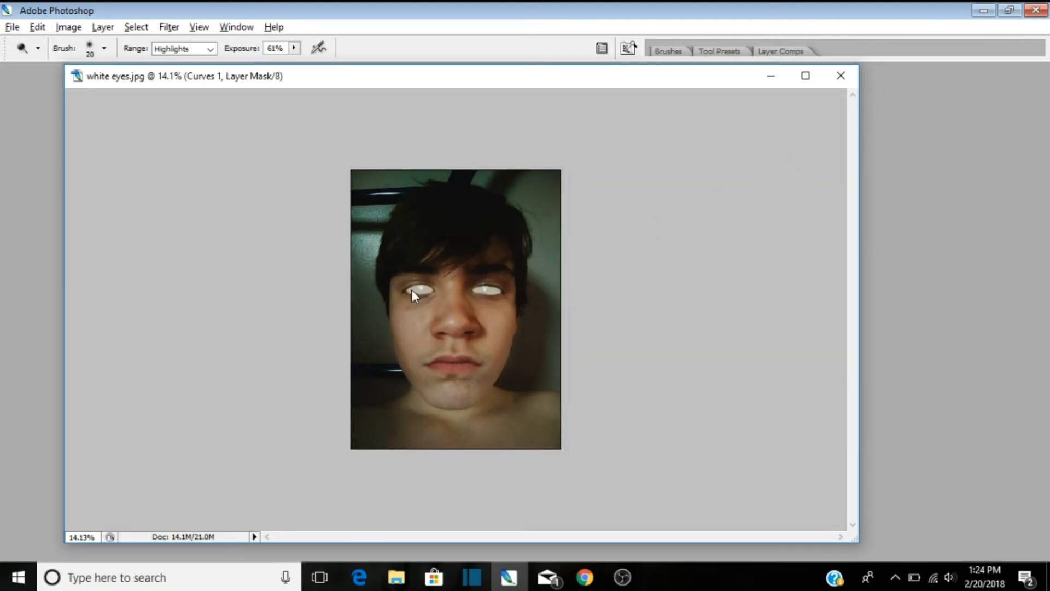
Switch to Chrome and copy the enlarged Glitch Effect Bad TV image from the "glitch hd" image results.
{"action": "left_click", "coordinate": [584, 577]}
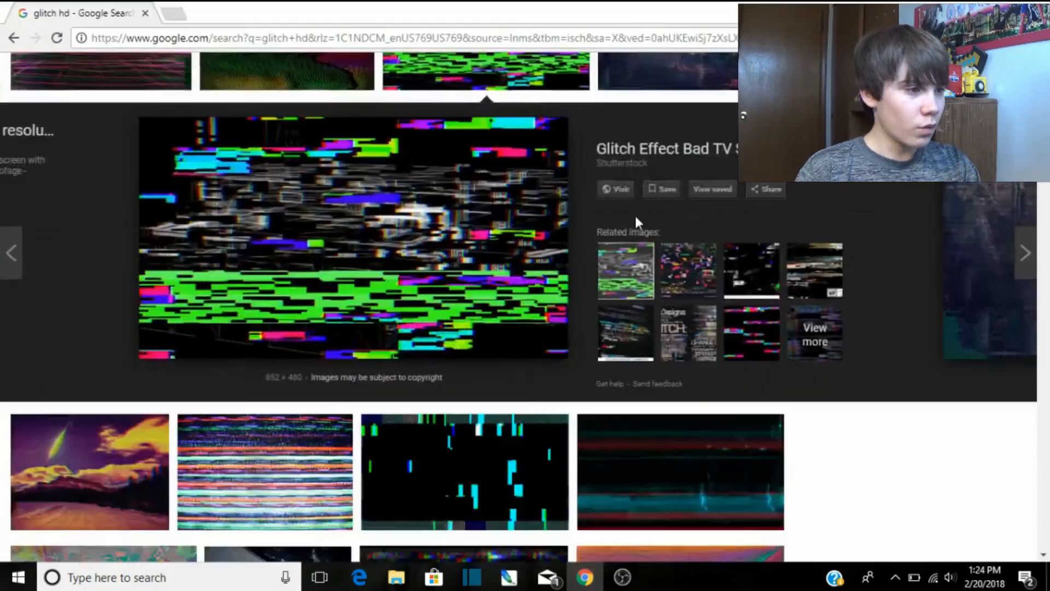
{"action": "scroll", "coordinate": [634, 214], "scroll_direction": "up", "scroll_amount": 4}
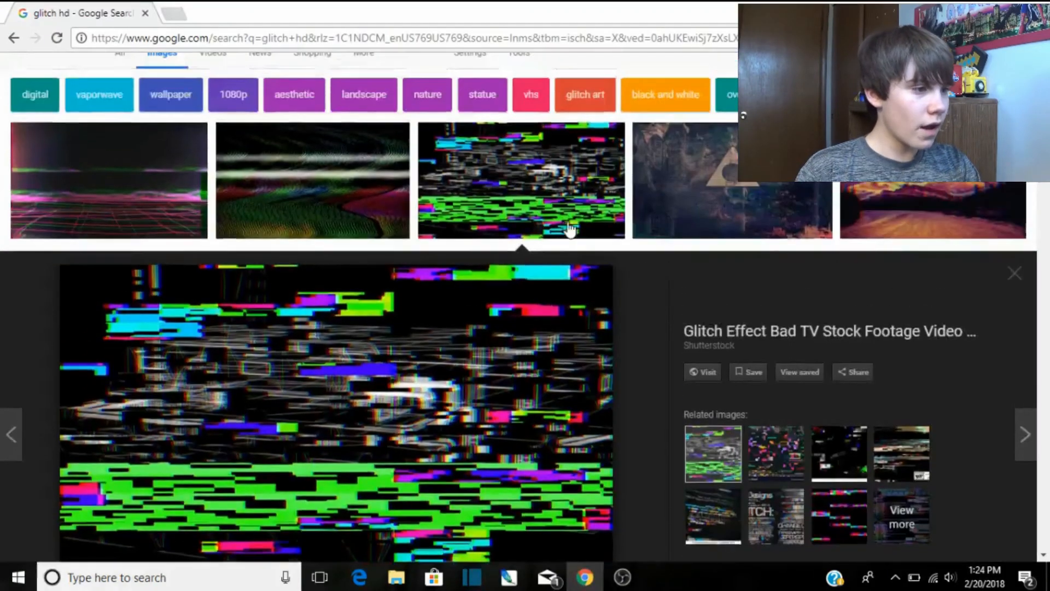
{"action": "left_click_drag", "start_coordinate": [188, 86], "coordinate": [112, 87]}
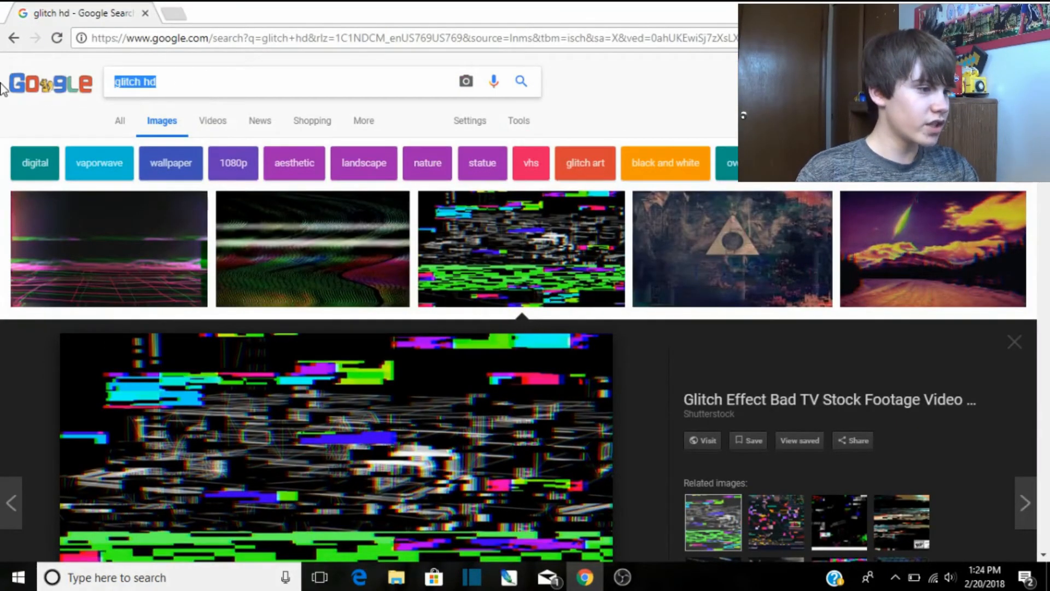
{"action": "left_click", "coordinate": [40, 106]}
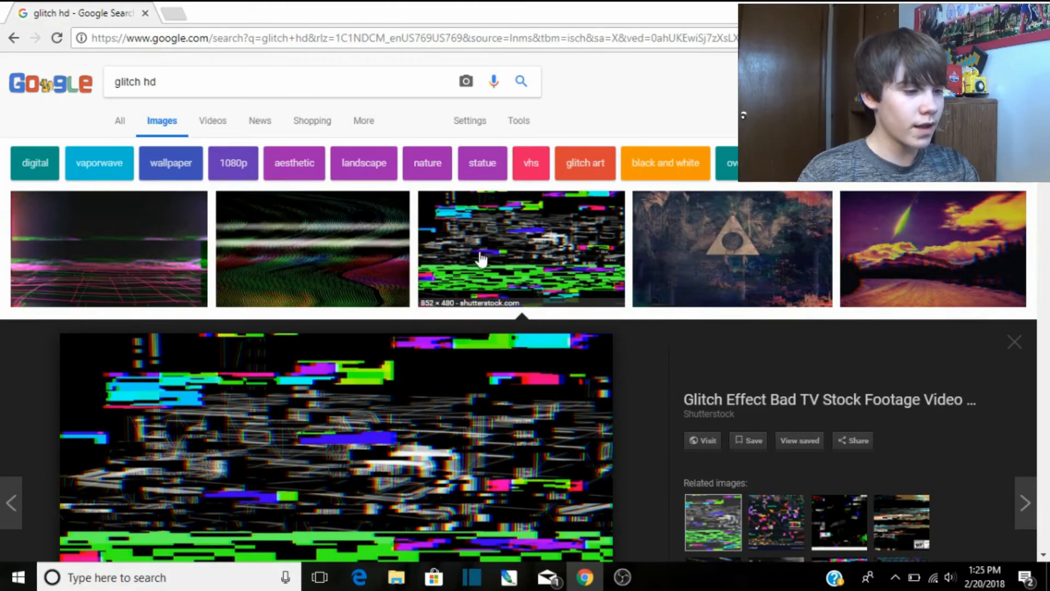
{"action": "scroll", "coordinate": [480, 253], "scroll_direction": "down", "scroll_amount": 4}
{"action": "right_click", "coordinate": [345, 222]}
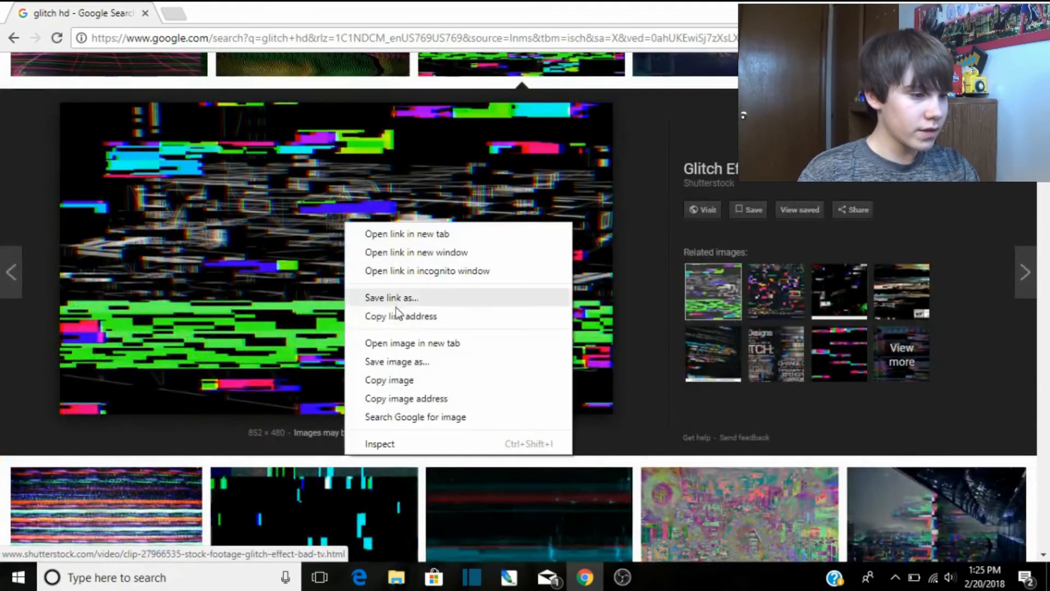
{"action": "left_click", "coordinate": [380, 382]}
Switch back to Photoshop, paste the glitch image above Curves 1 and scale it to 609.1% so it covers the whole portrait.
{"action": "left_click", "coordinate": [509, 577]}
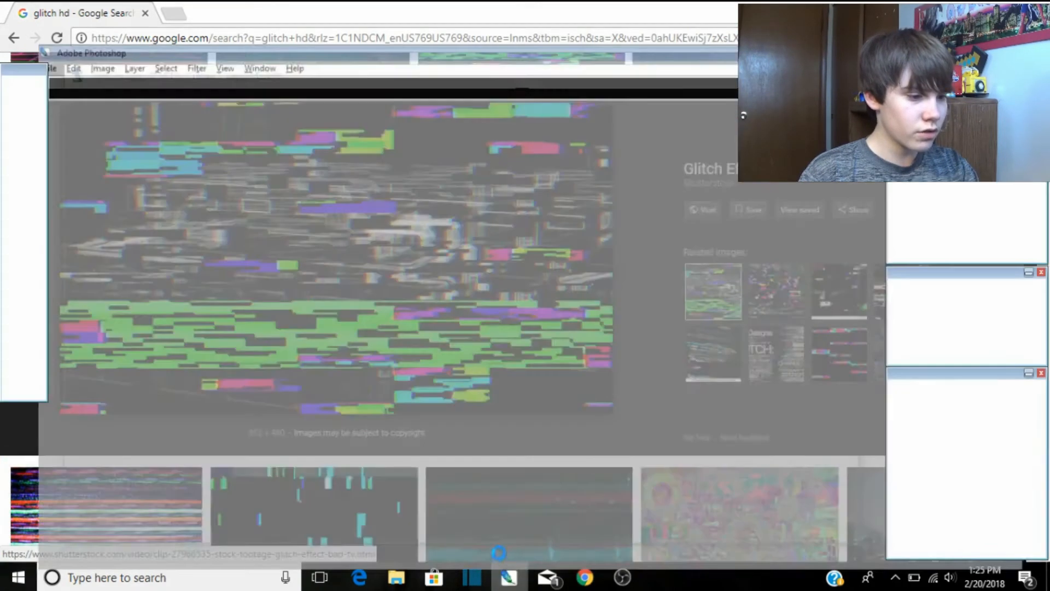
{"action": "key", "text": "ctrl+v"}
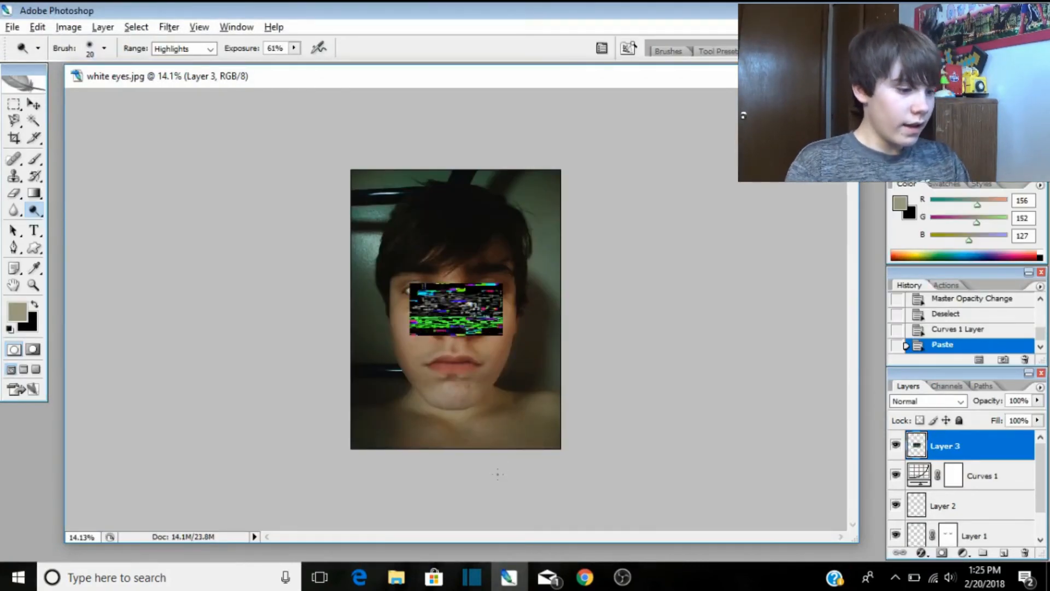
{"action": "key", "text": "ctrl+t"}
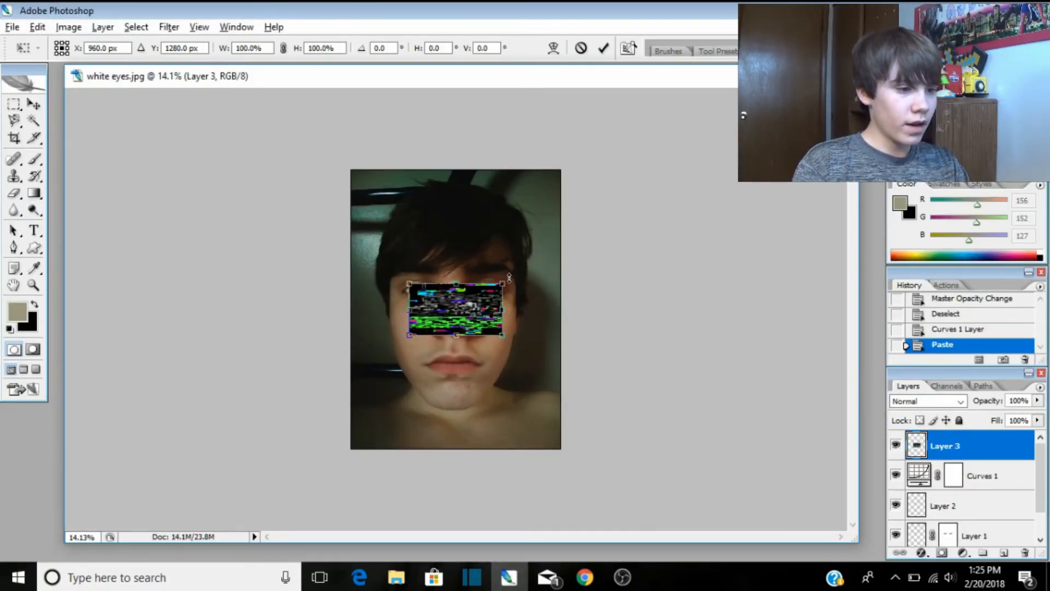
{"action": "key", "text": "Tab"}
{"action": "left_click_drag", "start_coordinate": [509, 277], "coordinate": [713, 165]}
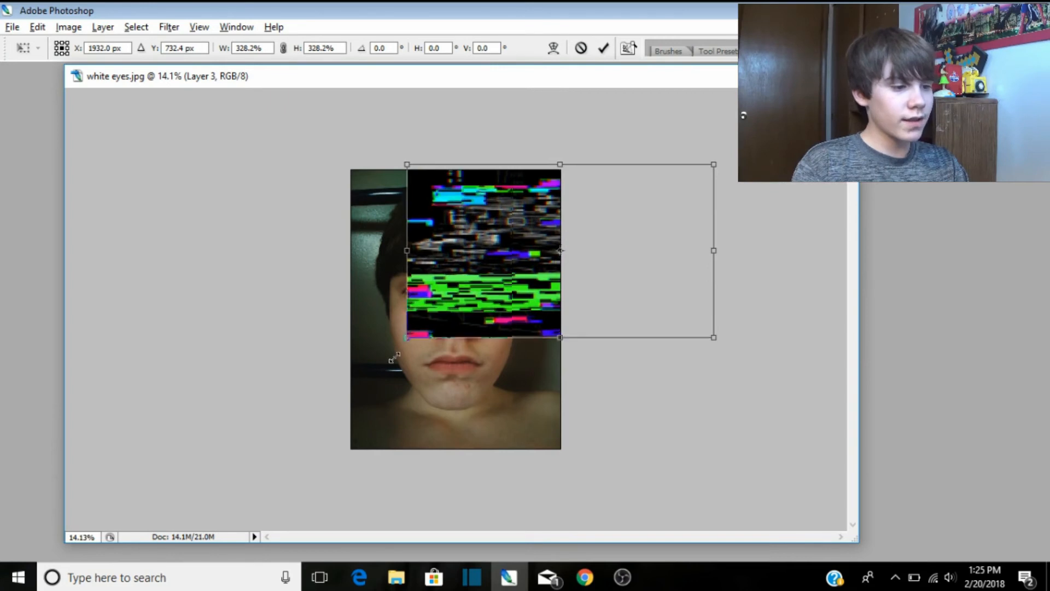
{"action": "left_click_drag", "start_coordinate": [395, 358], "coordinate": [148, 482]}
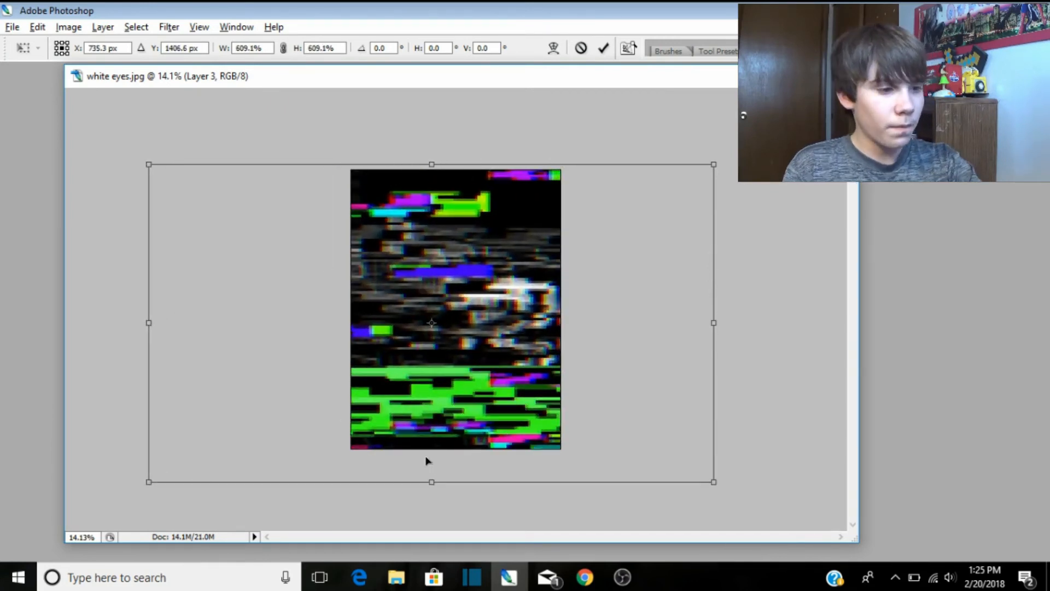
{"action": "key", "text": "Return"}
{"action": "key", "text": "Tab"}
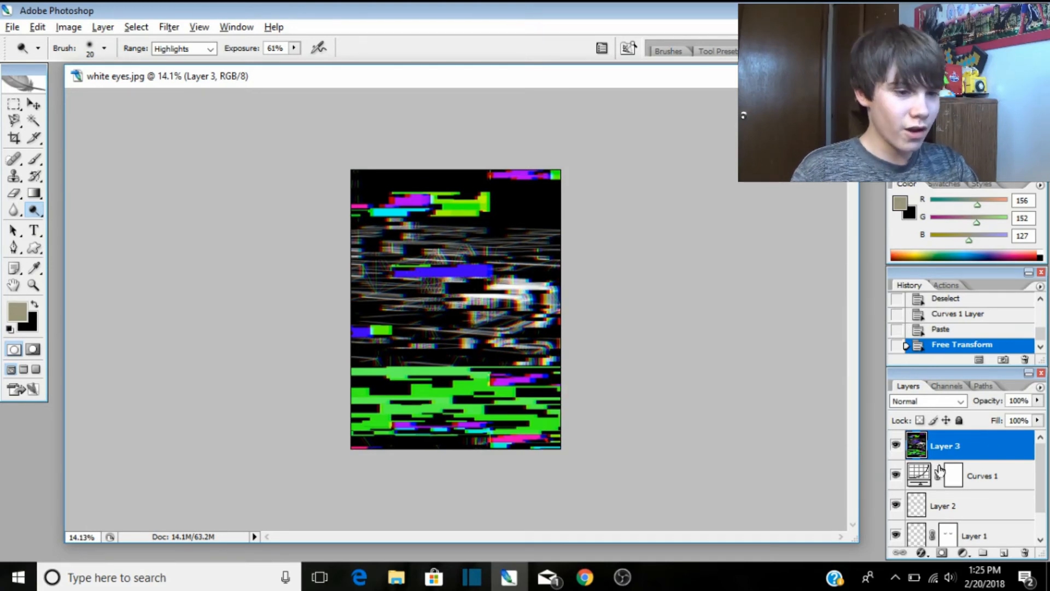
Set the glitch layer's blend mode to Overlay and reduce its opacity to 57%.
{"action": "left_click", "coordinate": [958, 401]}
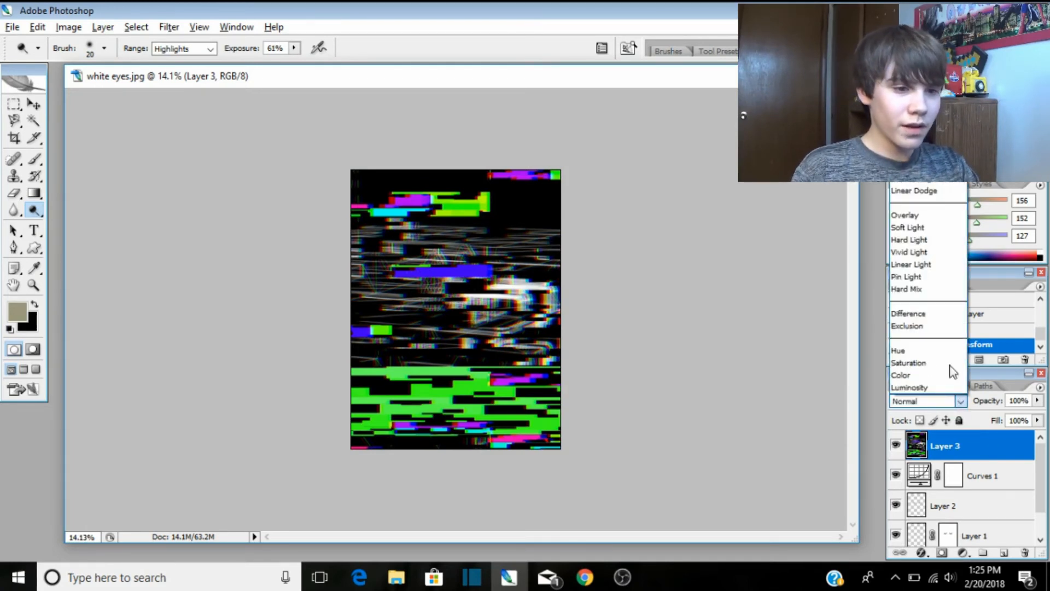
{"action": "left_click", "coordinate": [908, 216]}
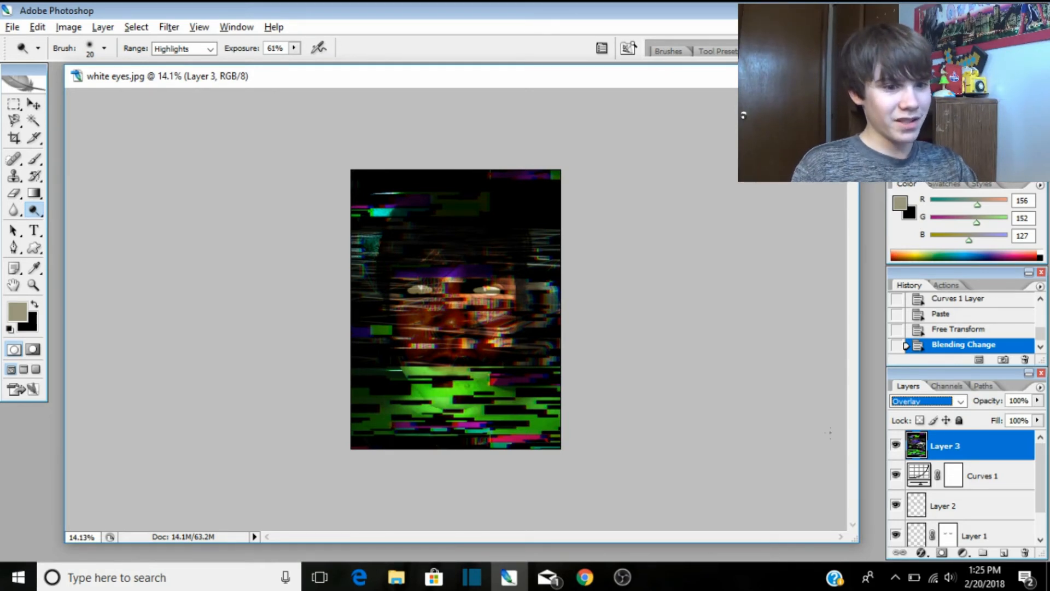
{"action": "left_click_drag", "start_coordinate": [987, 401], "coordinate": [916, 404]}
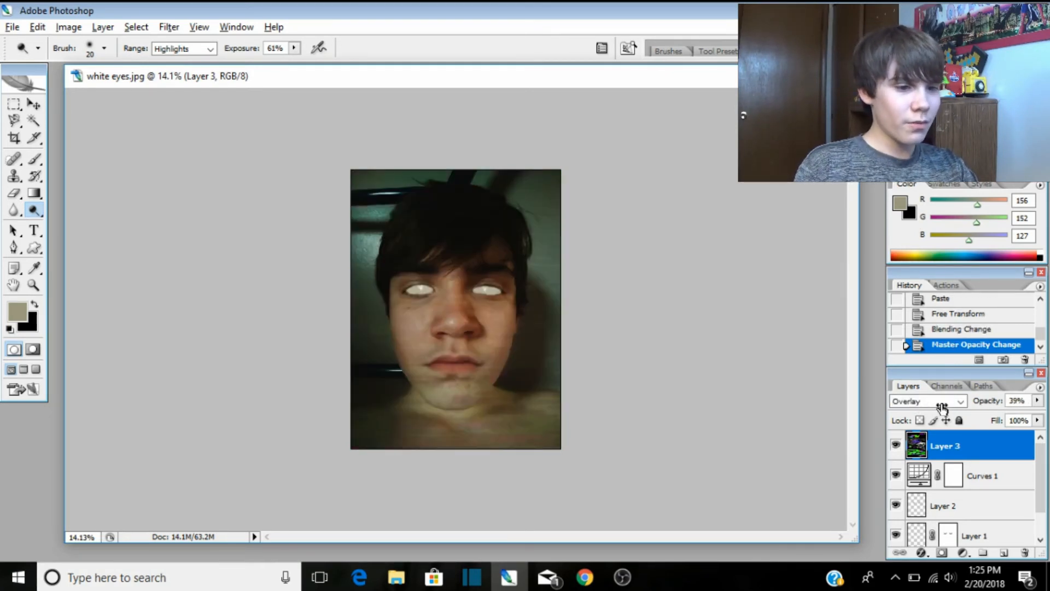
{"action": "key", "text": "Tab"}
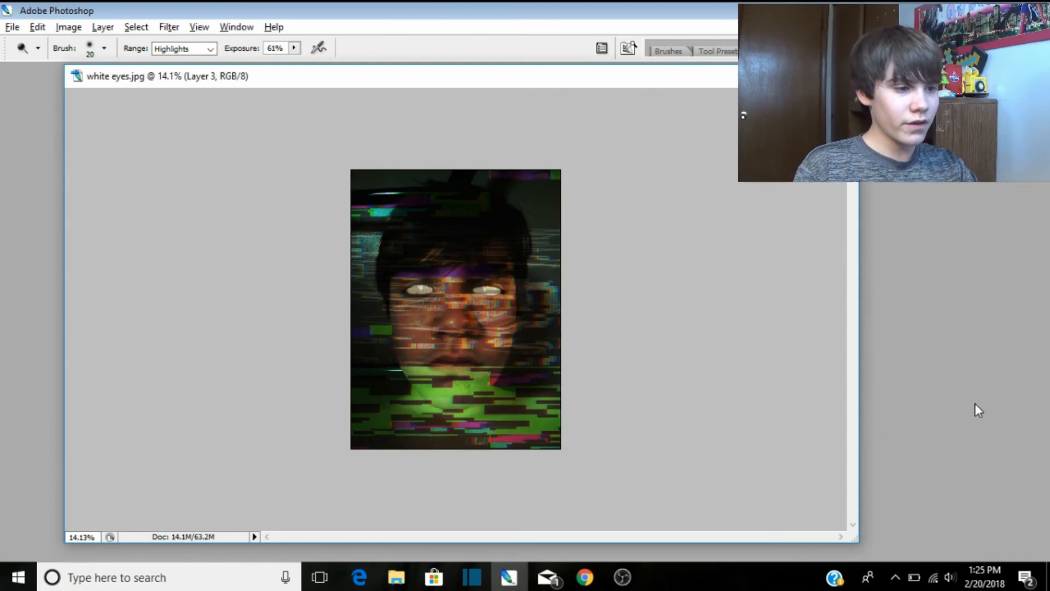
{"action": "key", "text": "Tab"}
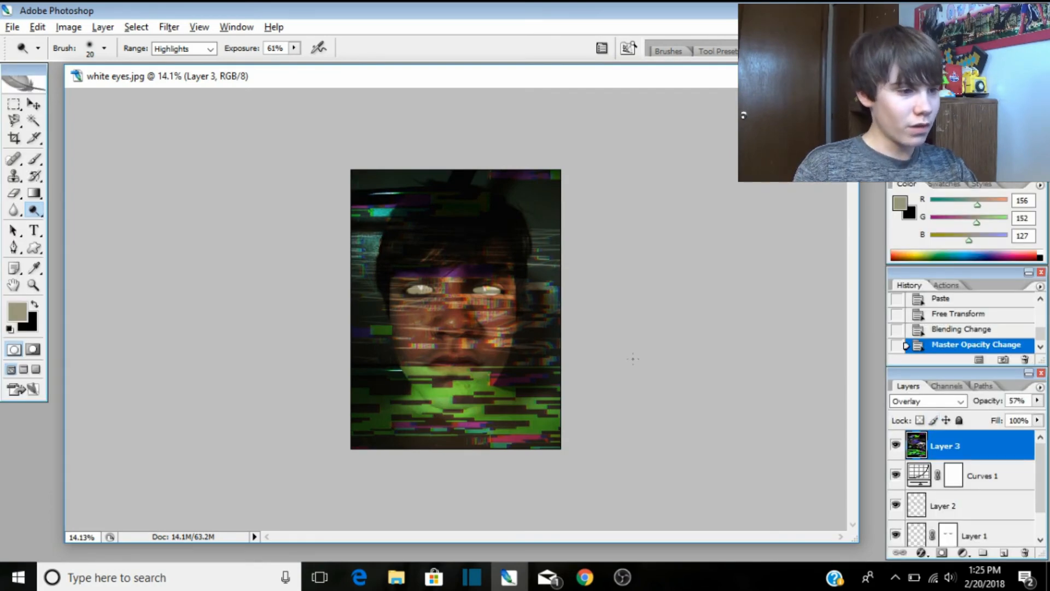
{"action": "scroll", "coordinate": [502, 317], "scroll_direction": "up", "scroll_amount": 2}
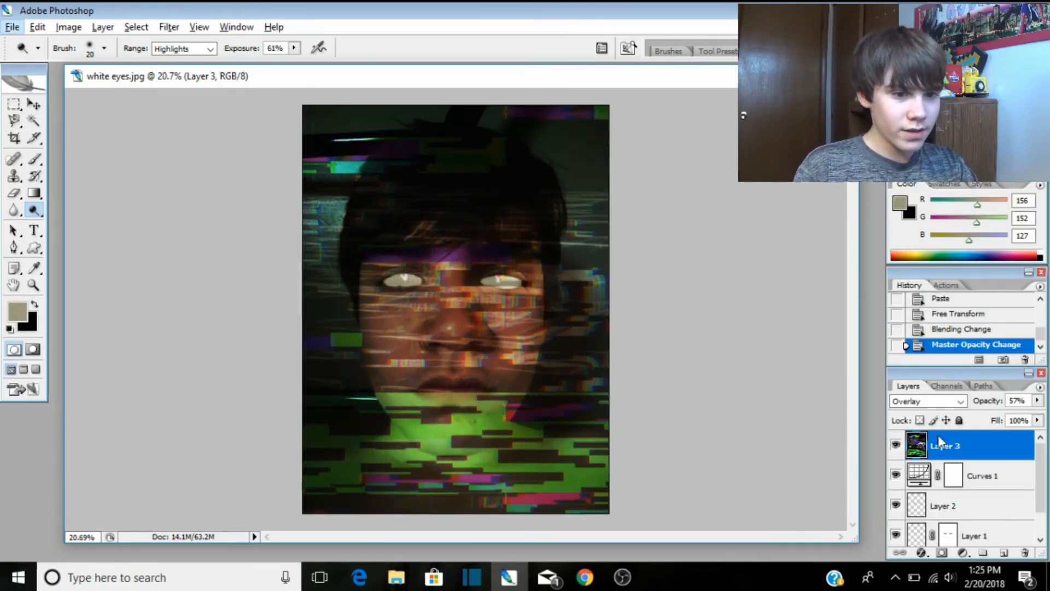
{"action": "key", "text": "Tab"}
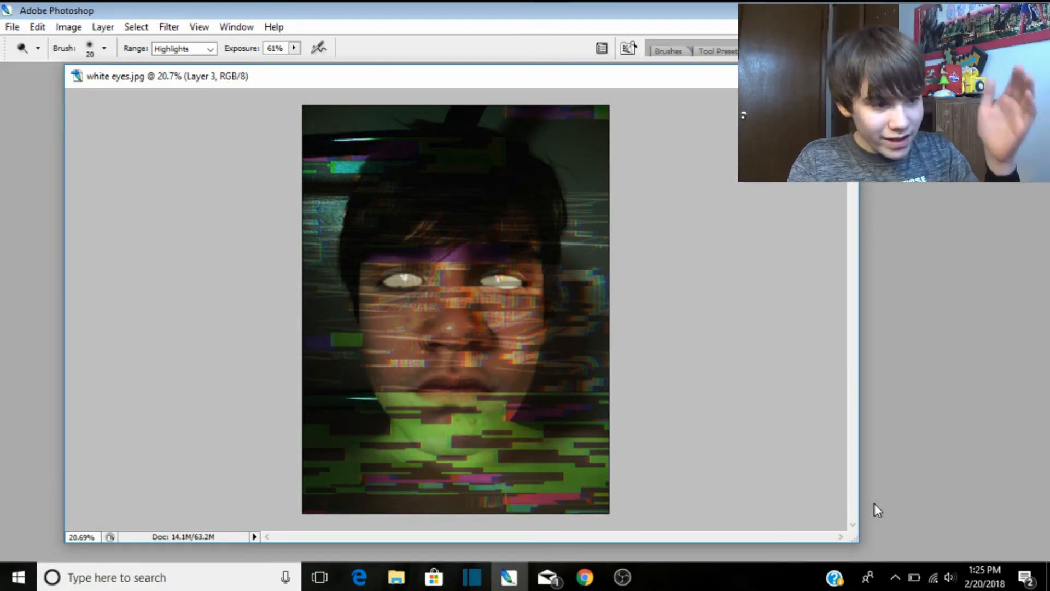
{"action": "key", "text": "Tab"}
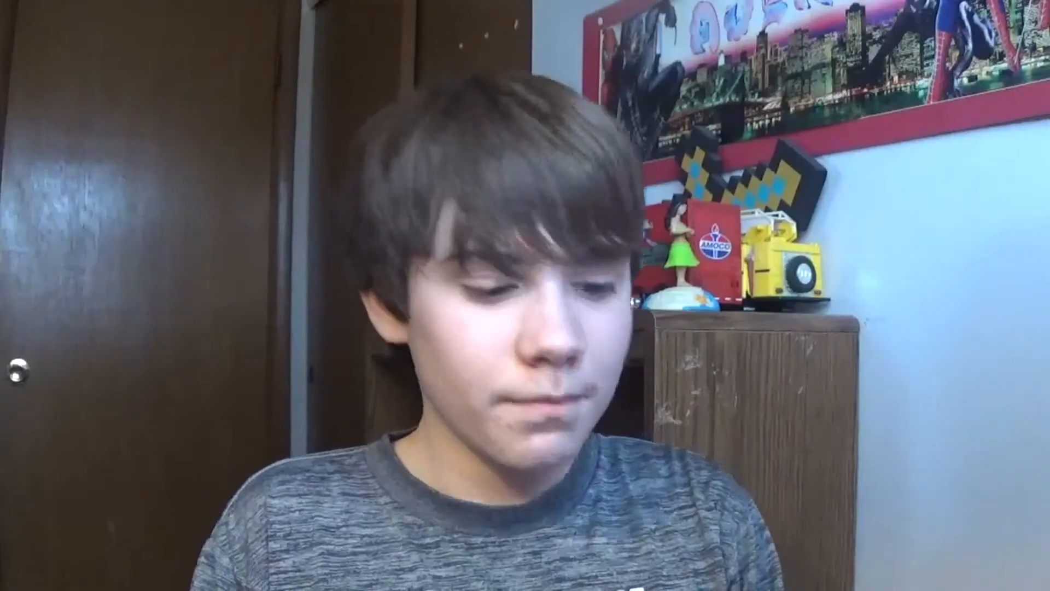